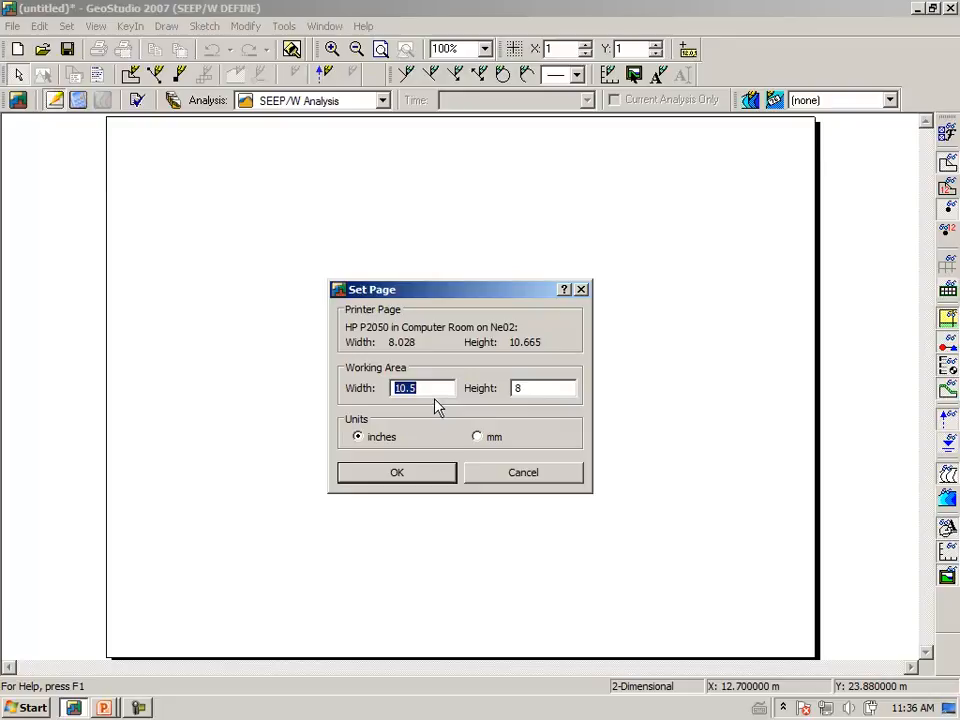
- Set the page's working area to 11 inches wide and 8.5 inches high
type("11")
key("Tab")
type("8.5")
key("Tab")
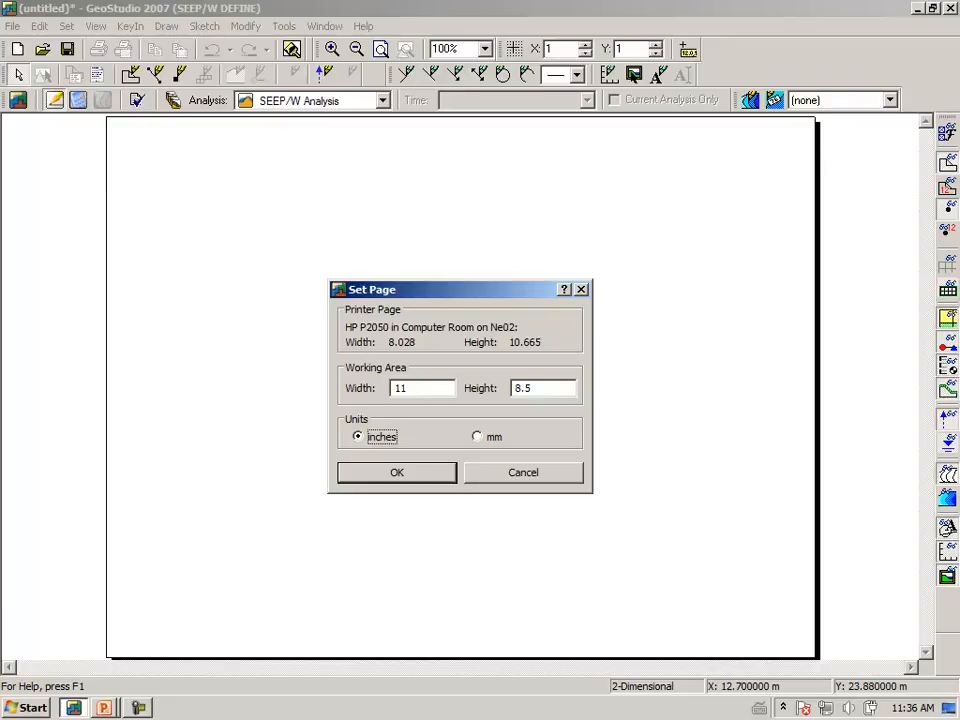
left_click(424, 480)
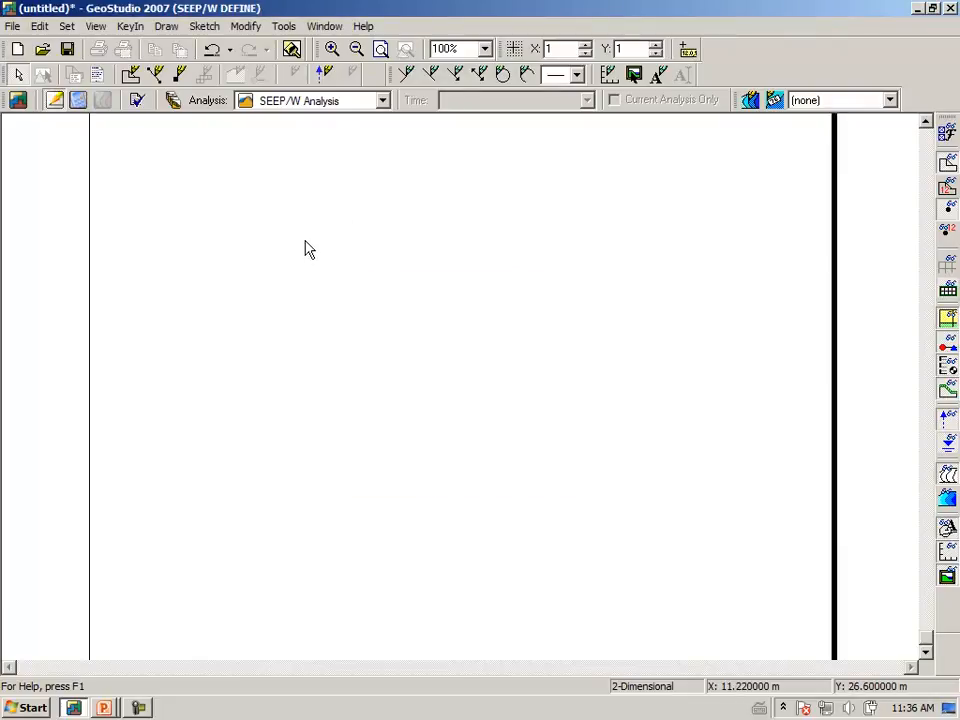
- Review the engineering units, scale and problem extents settings, and close them without changes
left_click(66, 28)
left_click(58, 62)
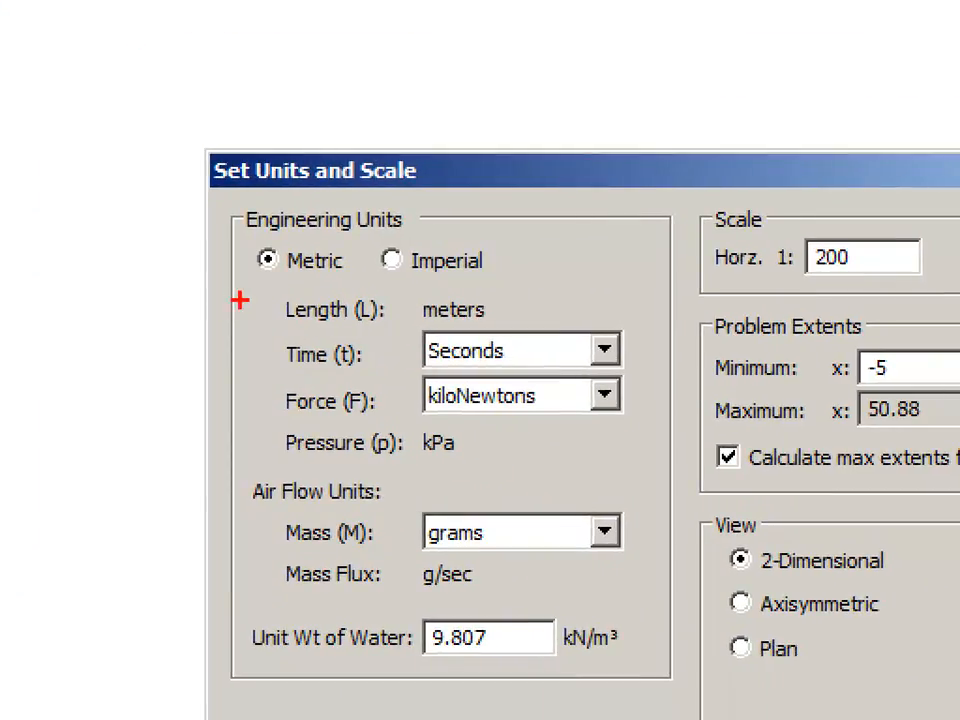
mouse_move(240, 300)
left_mouse_down()
mouse_move(347, 303)
mouse_move(375, 245)
mouse_move(300, 228)
mouse_move(228, 255)
mouse_move(240, 312)
left_mouse_up()
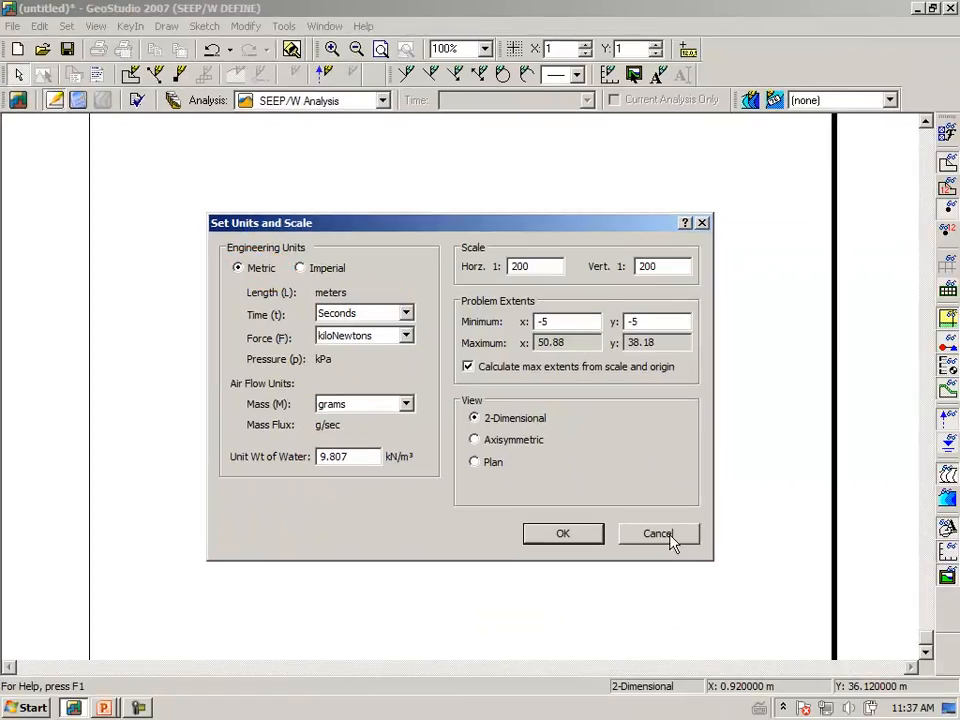
left_click(659, 540)
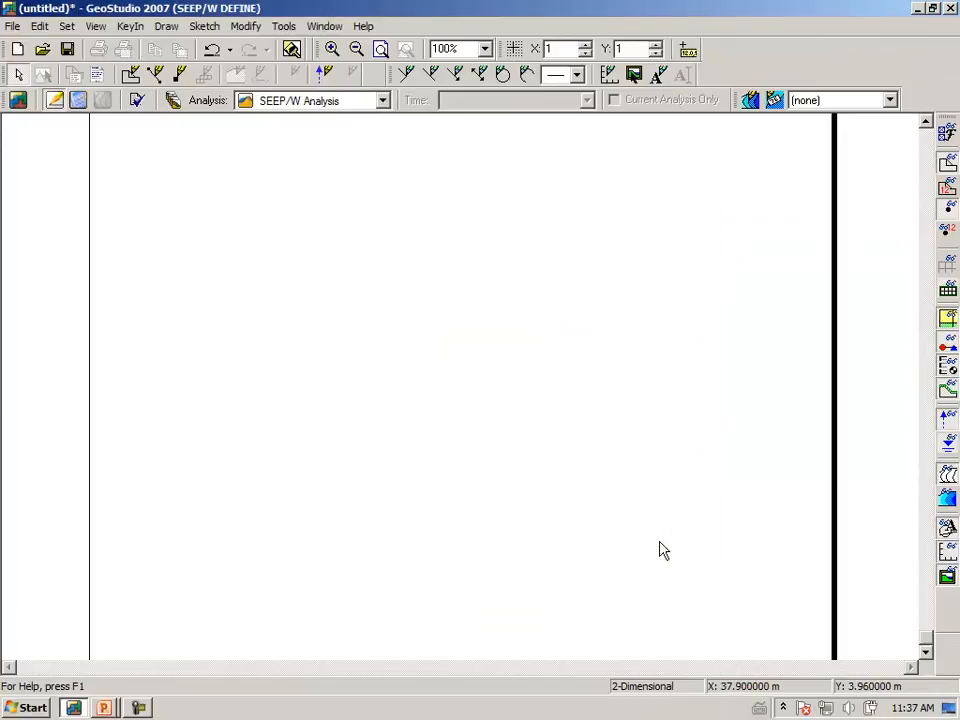
- Turn on the grid and insert the "Text book example" bitmap with its lower-left corner at the drawing origin
left_click(381, 49)
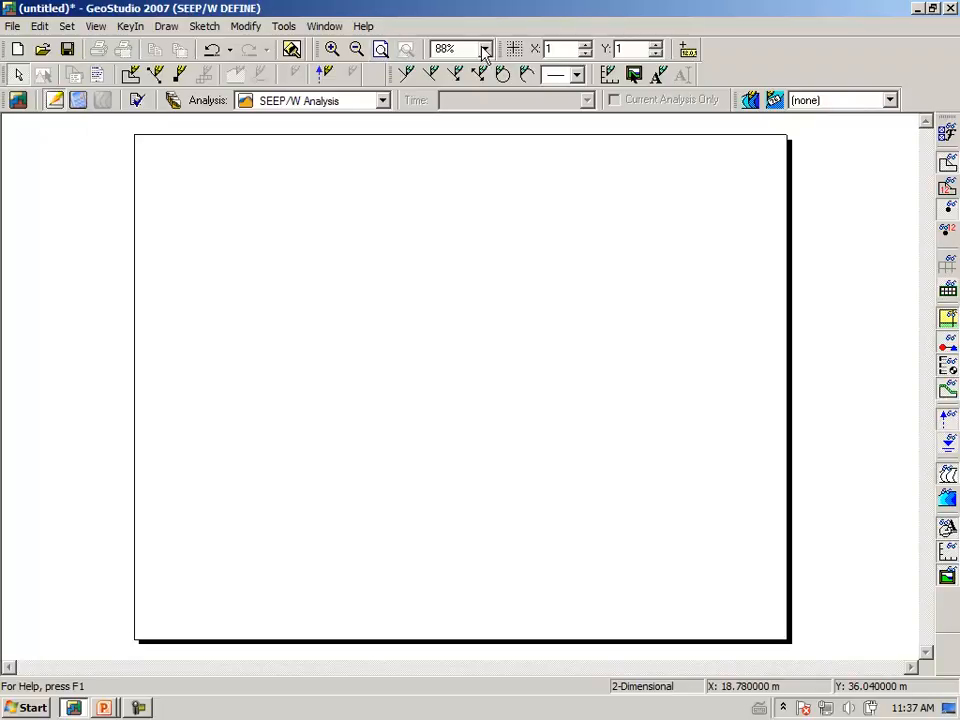
left_click(516, 52)
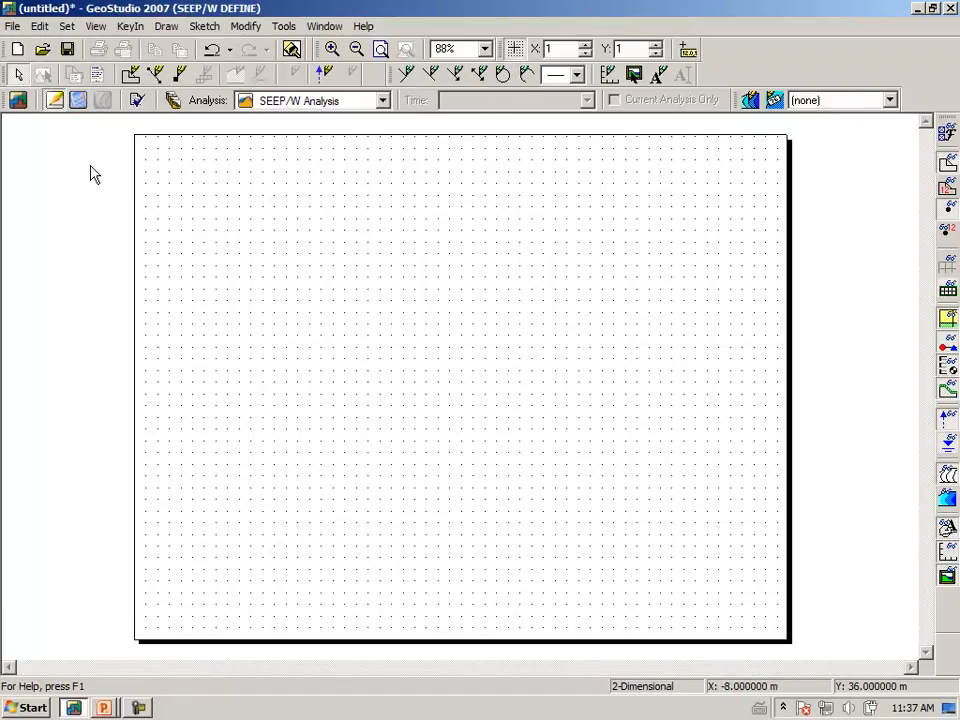
left_click(209, 28)
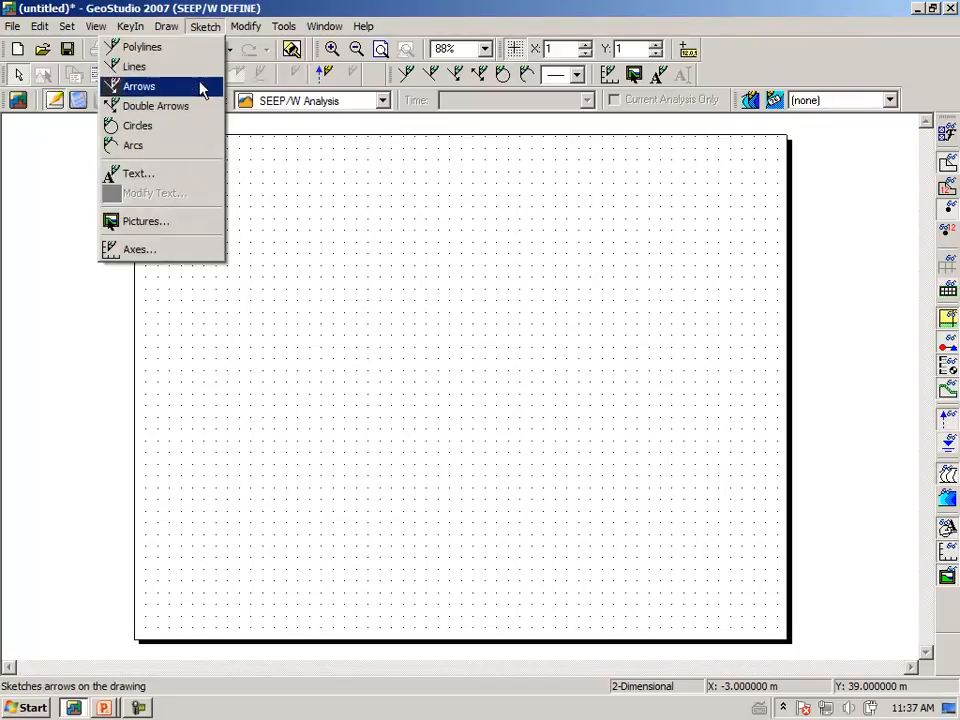
left_click(180, 229)
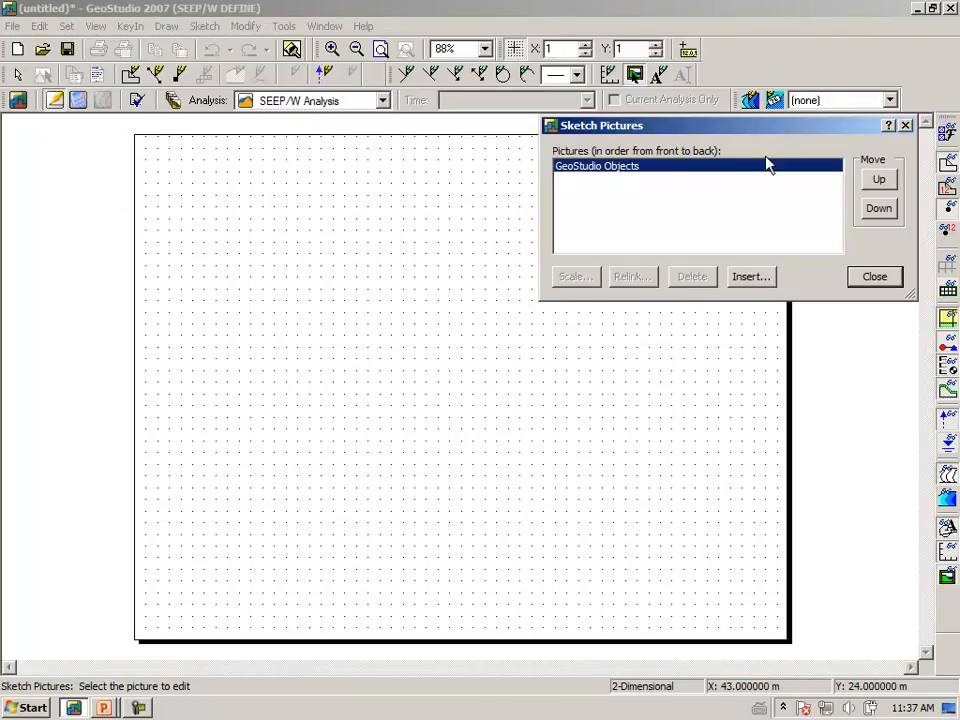
mouse_move(760, 138)
left_mouse_down()
mouse_move(676, 149)
mouse_move(605, 180)
left_mouse_up()
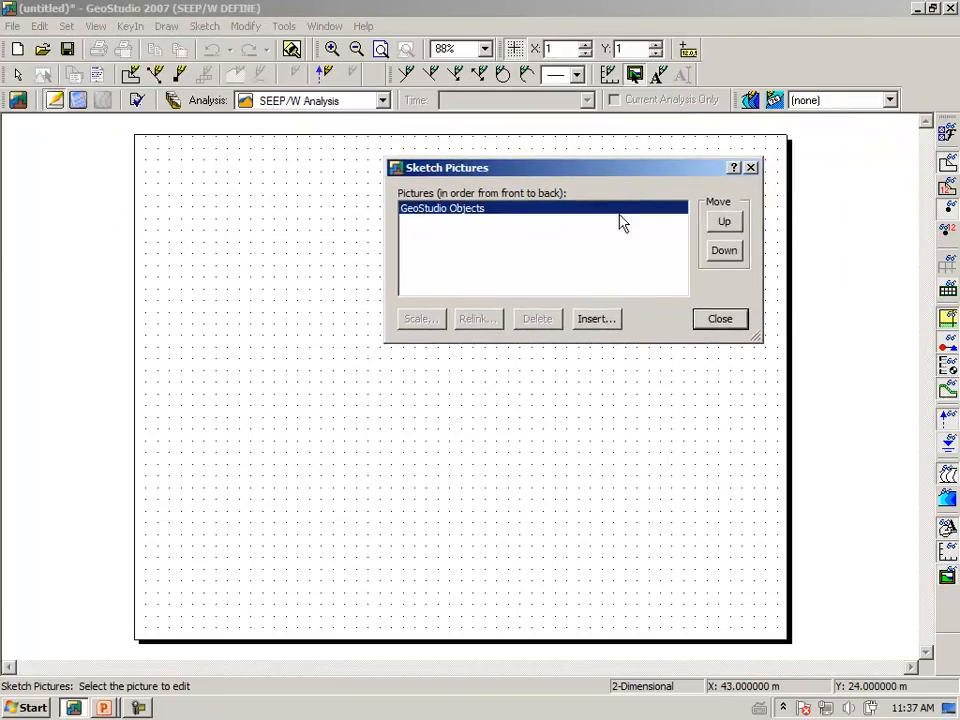
left_click(598, 324)
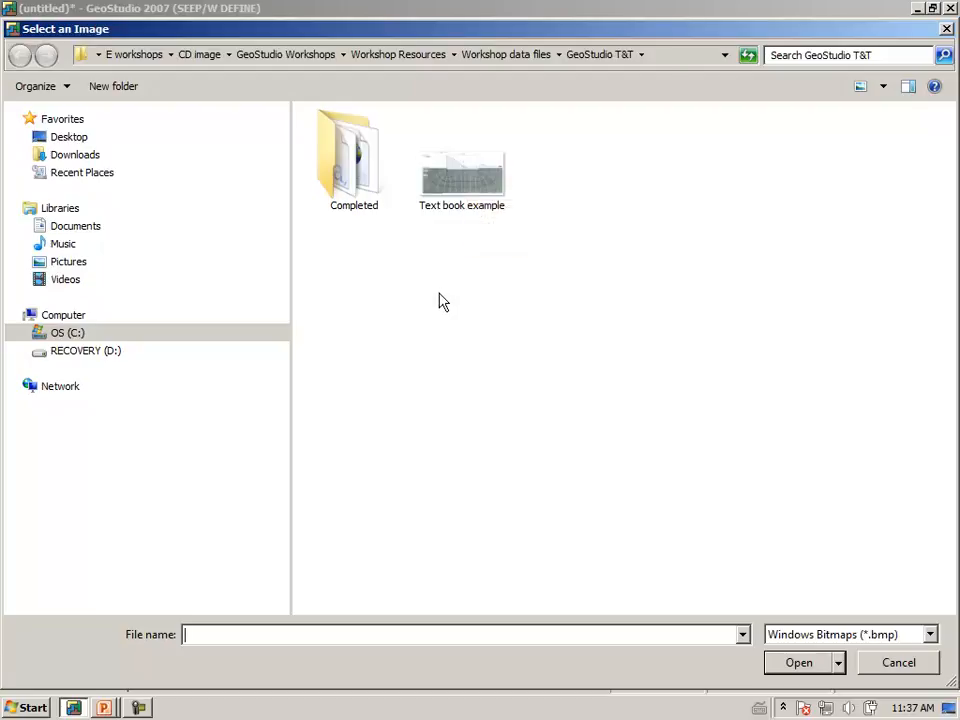
left_click(446, 195)
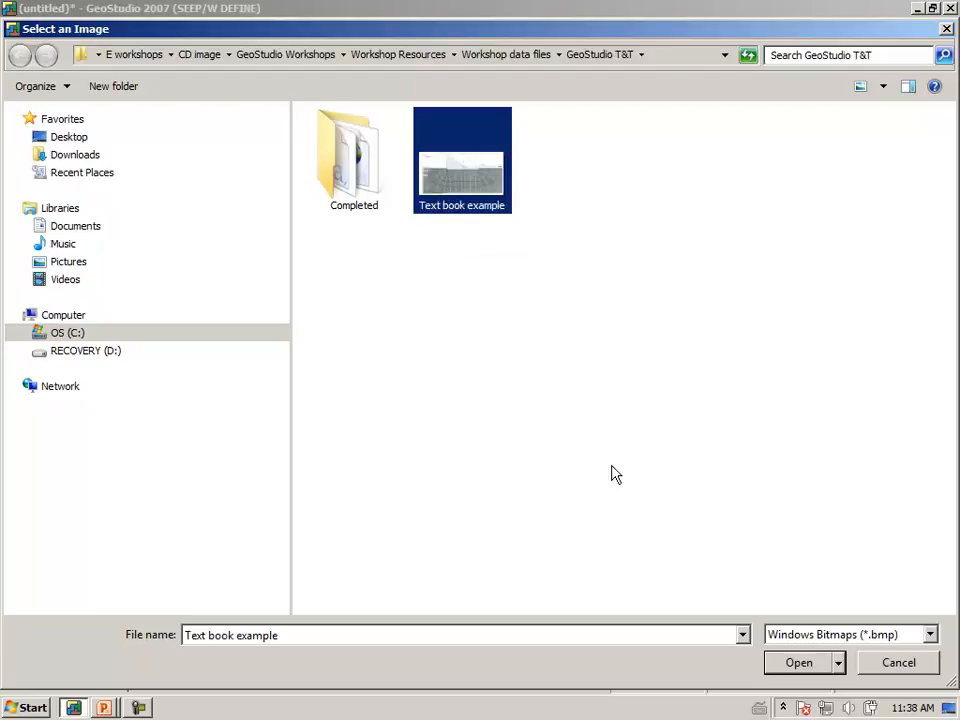
left_click(797, 663)
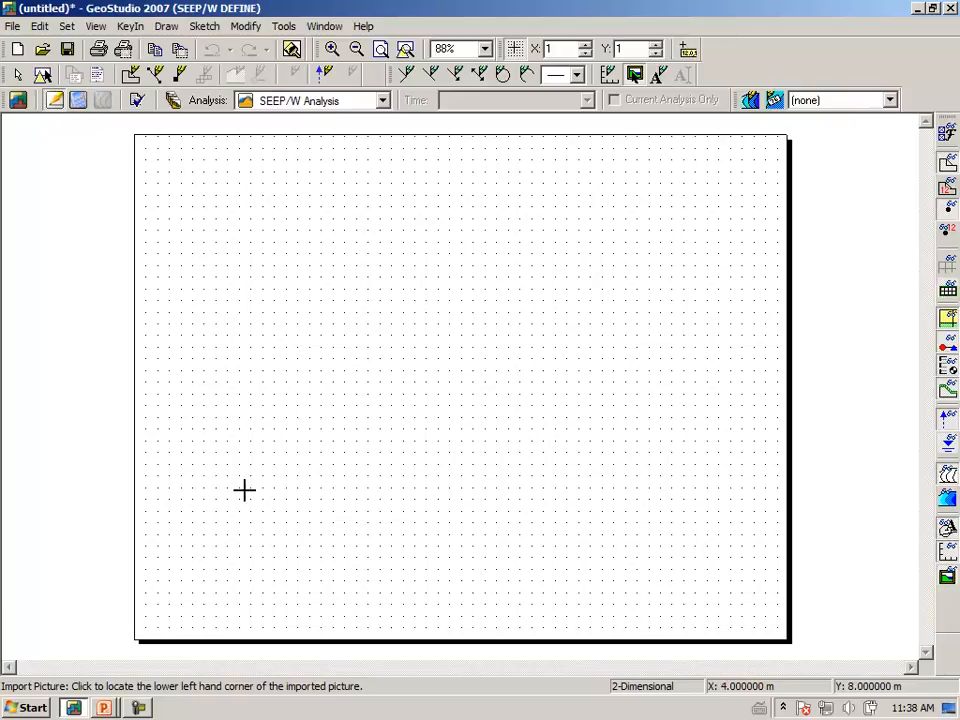
left_click(193, 579)
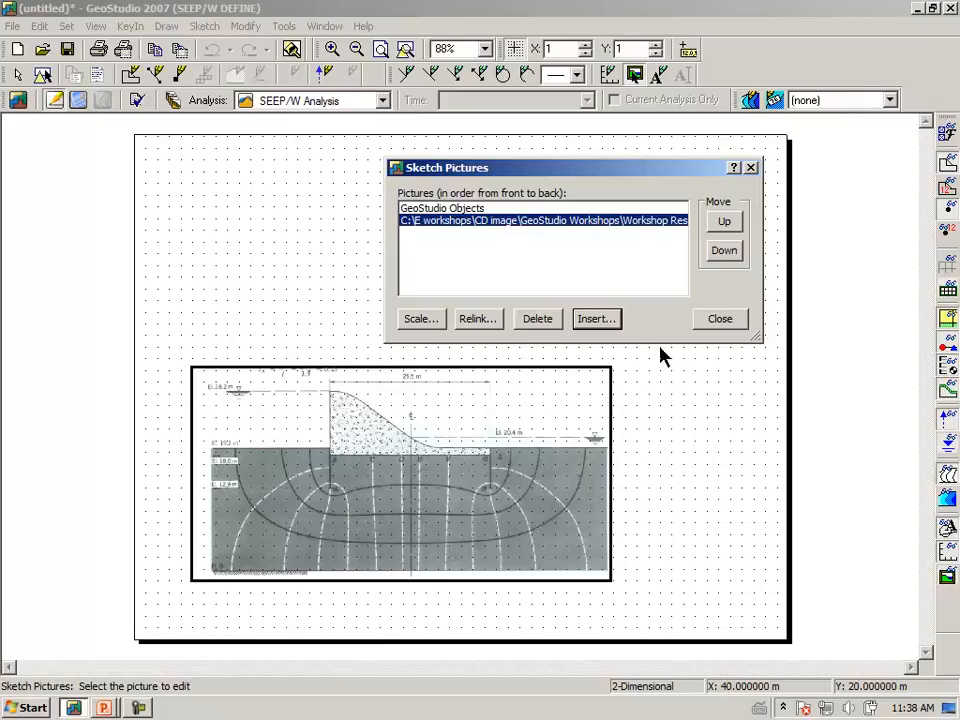
left_click(719, 319)
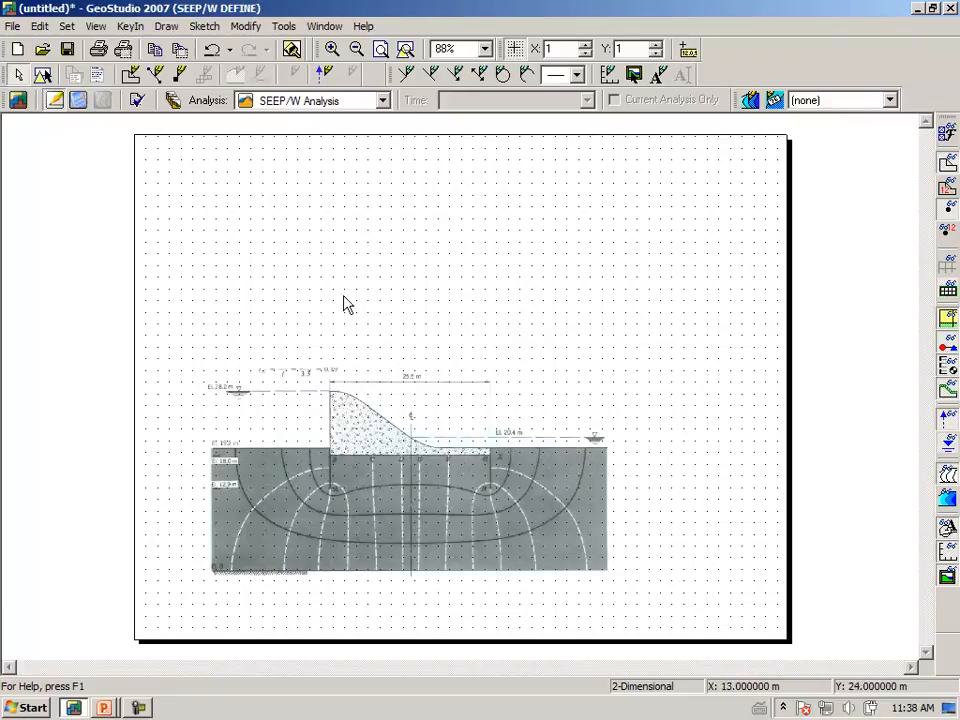
- Set both the horizontal and vertical drawing scale to 1:150
left_click(67, 28)
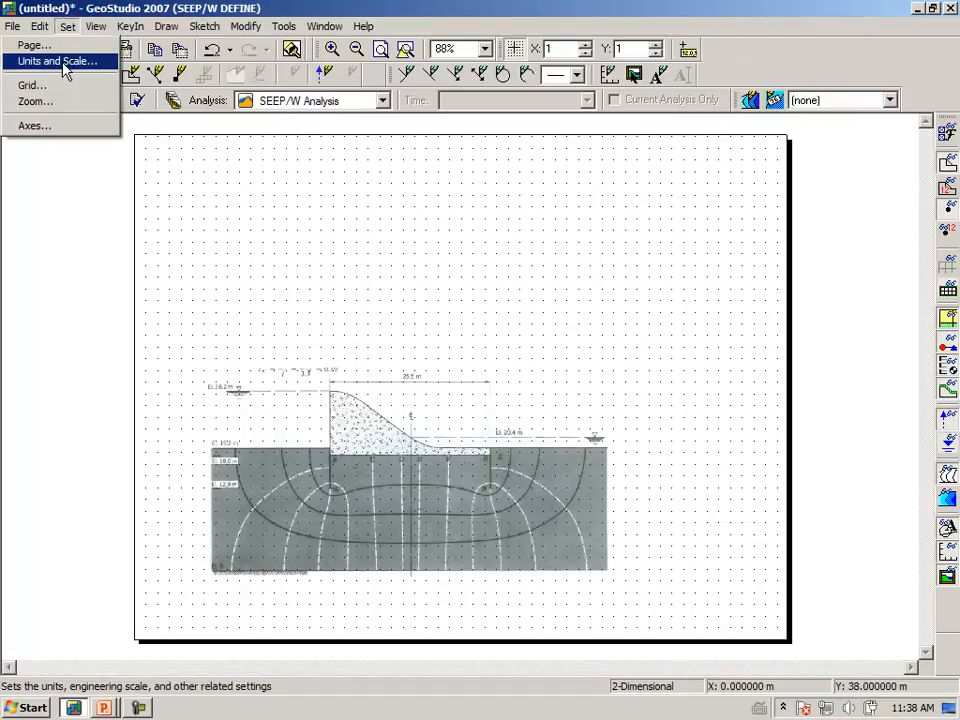
left_click(65, 64)
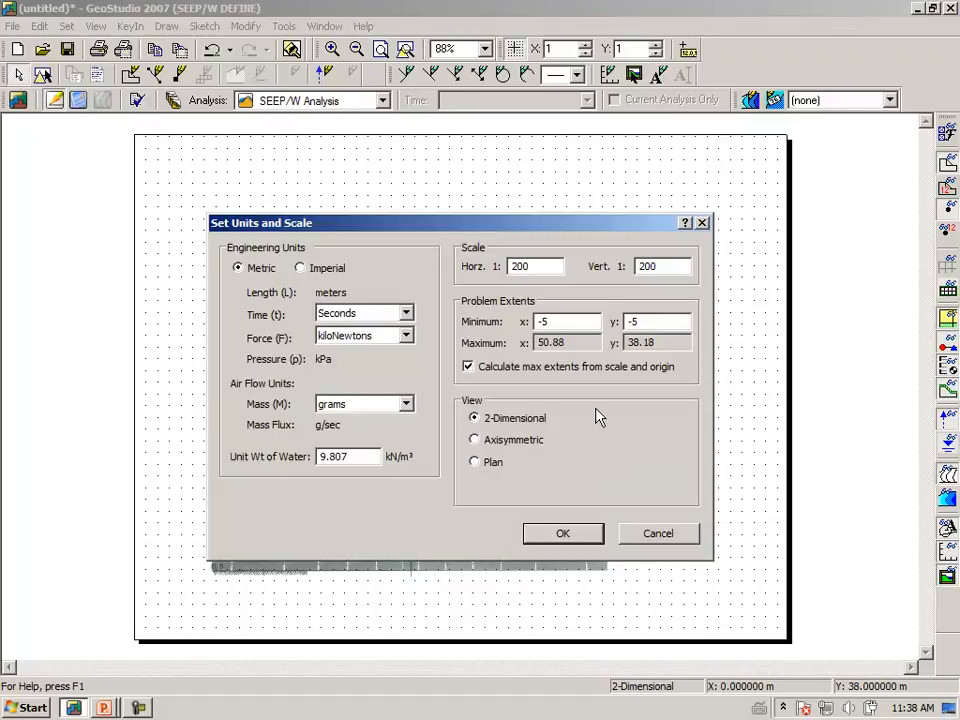
double_click(545, 266)
type("150")
key("Tab")
type("15")
key("Tab")
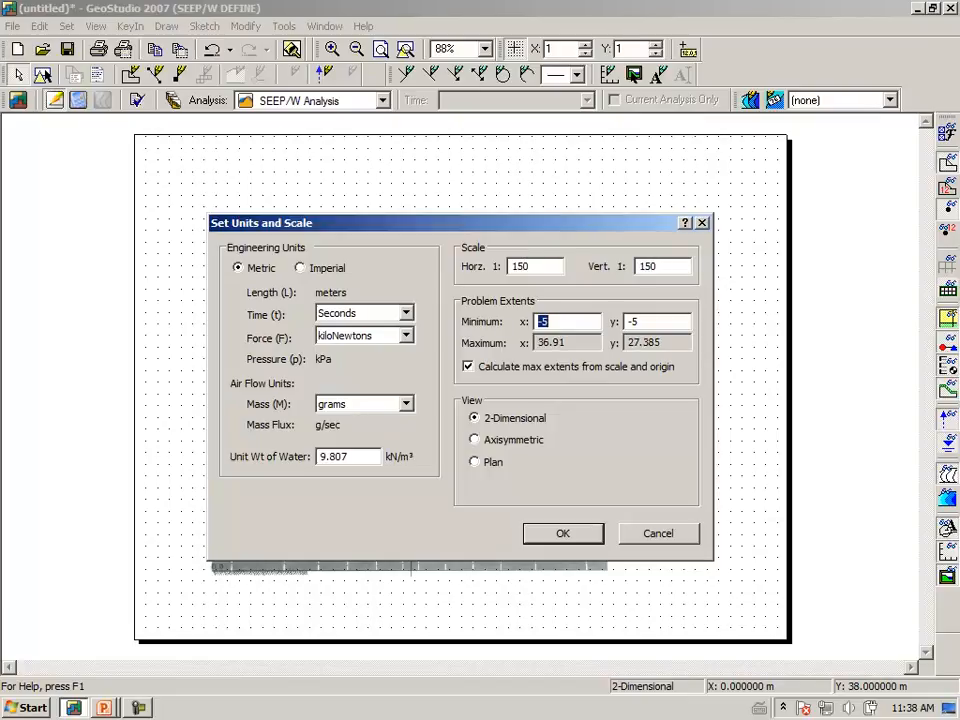
left_click(572, 538)
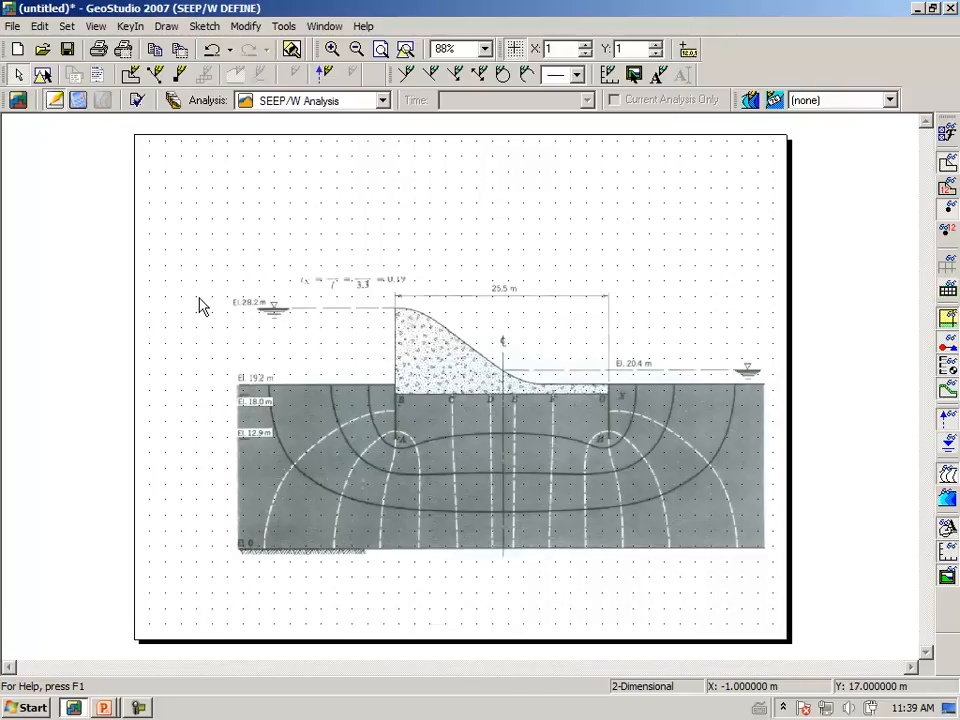
- Set the minimum x of the problem extents to -3
left_click(67, 28)
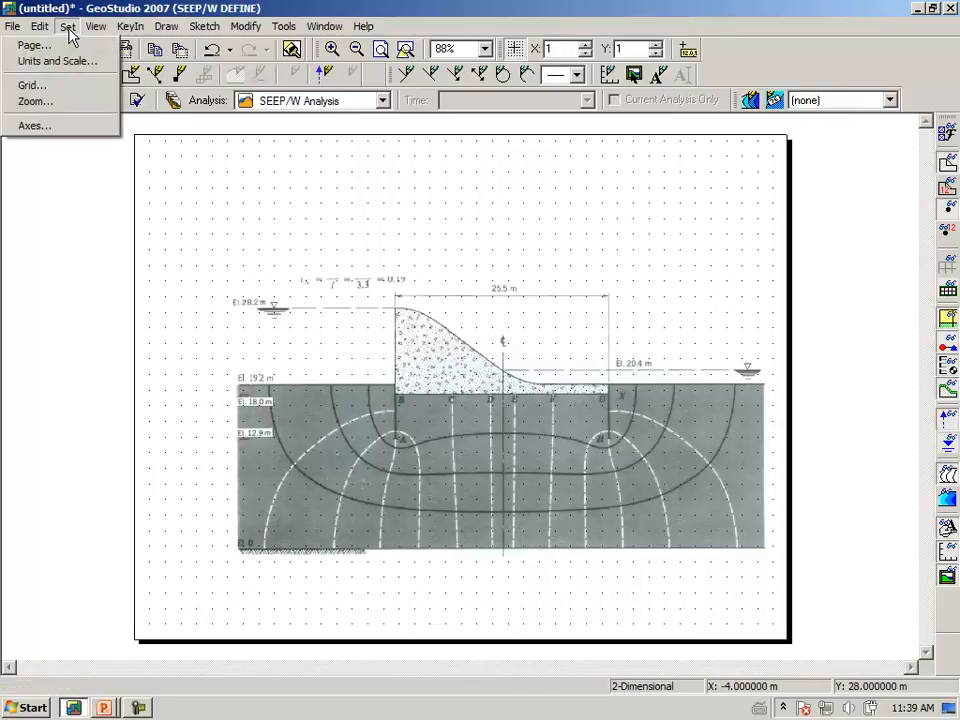
left_click(57, 61)
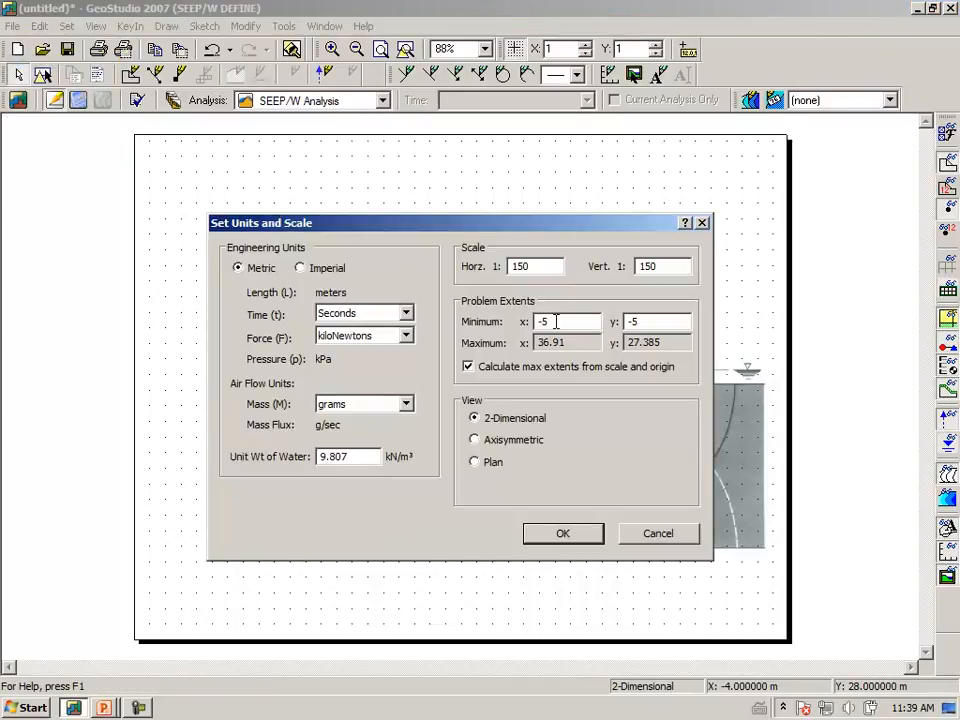
left_click_drag(561, 321, 497, 331)
type("-3")
key("Tab")
left_click(563, 537)
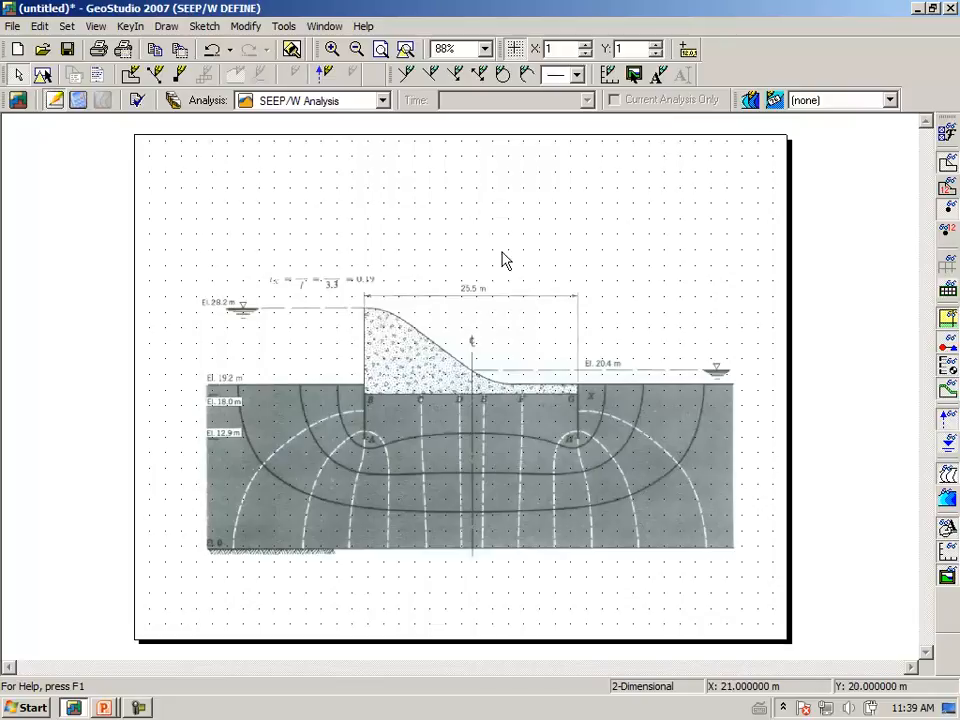
- Turn off the grid over the dam cross-section
left_click(335, 52)
left_click_drag(265, 225, 641, 515)
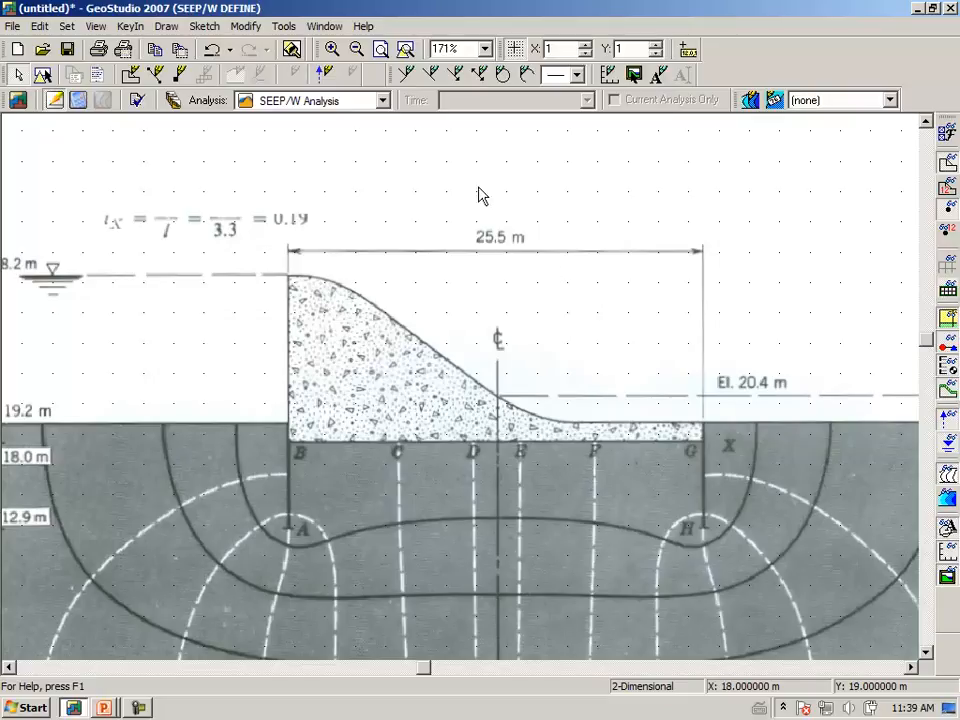
left_click(518, 58)
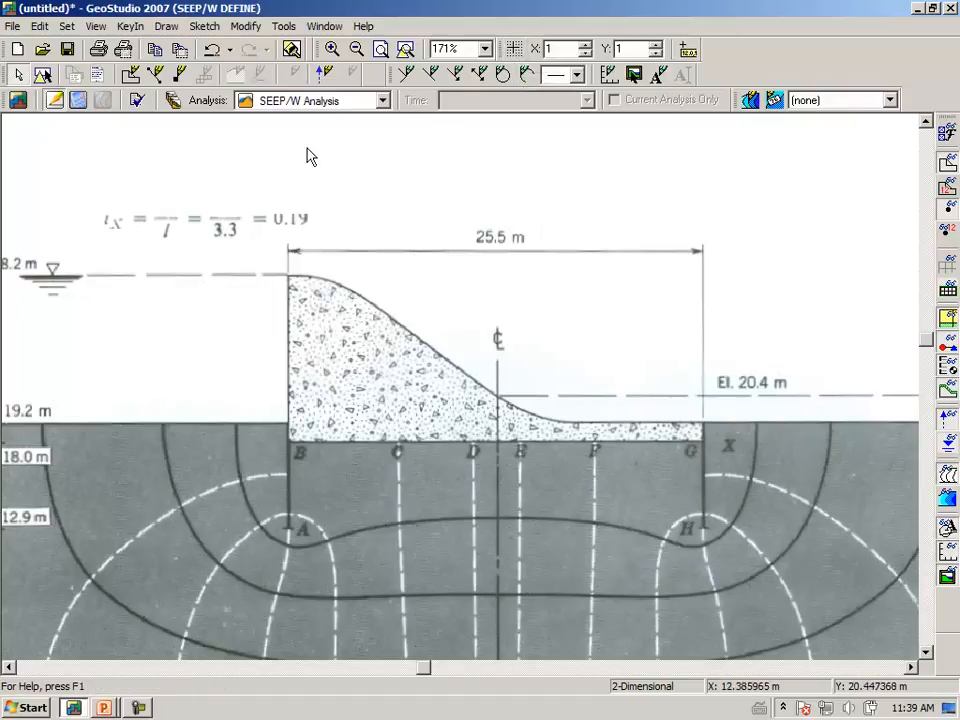
- Start scaling the imported picture, placing reference point A on the dam's upstream crest corner and point B on the downstream base corner at G
left_click(206, 30)
left_click(192, 221)
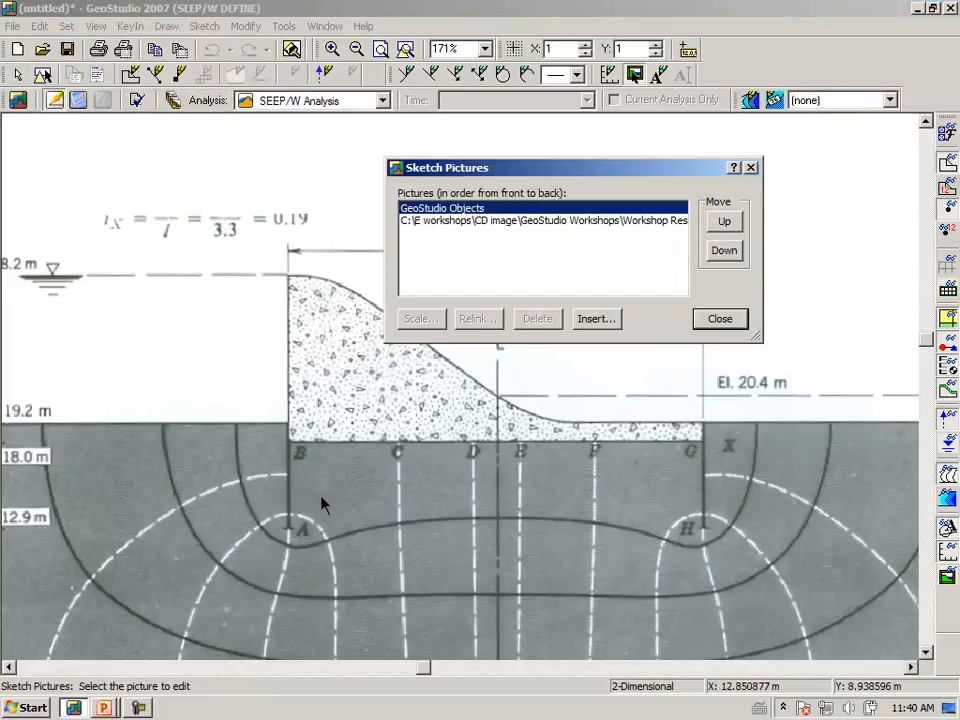
key("Down")
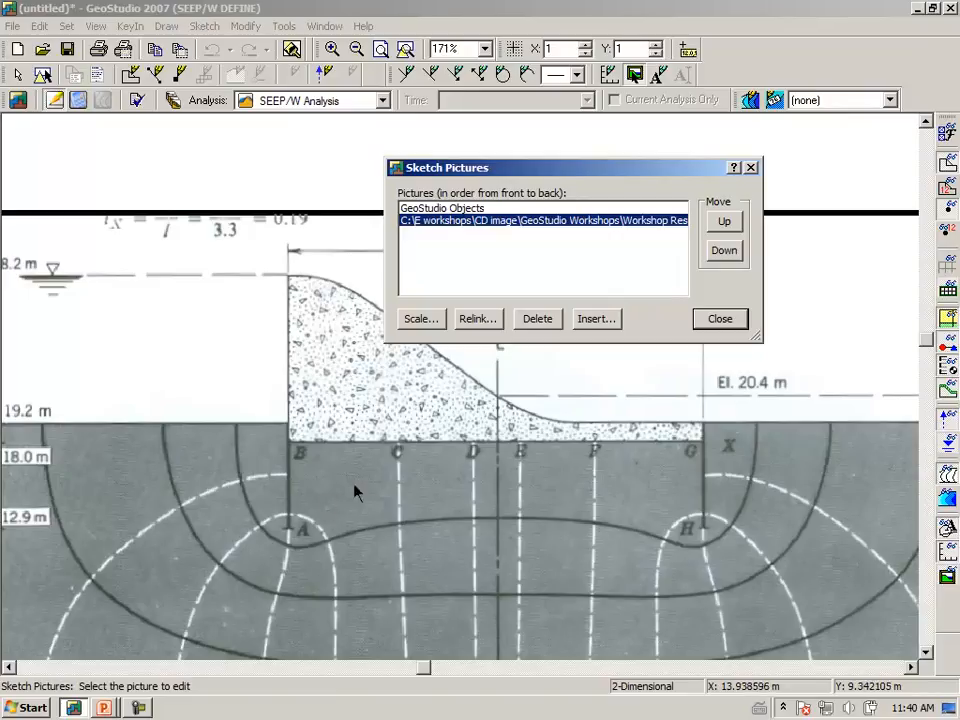
mouse_move(545, 178)
left_mouse_down()
mouse_move(564, 107)
mouse_move(555, 88)
left_mouse_up()
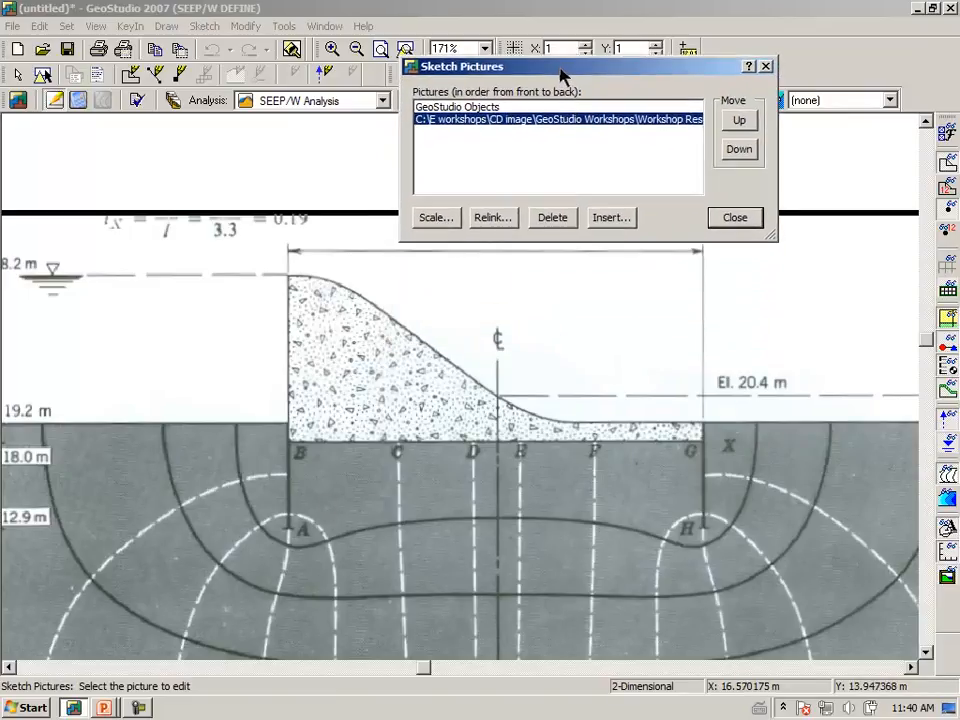
left_click(435, 218)
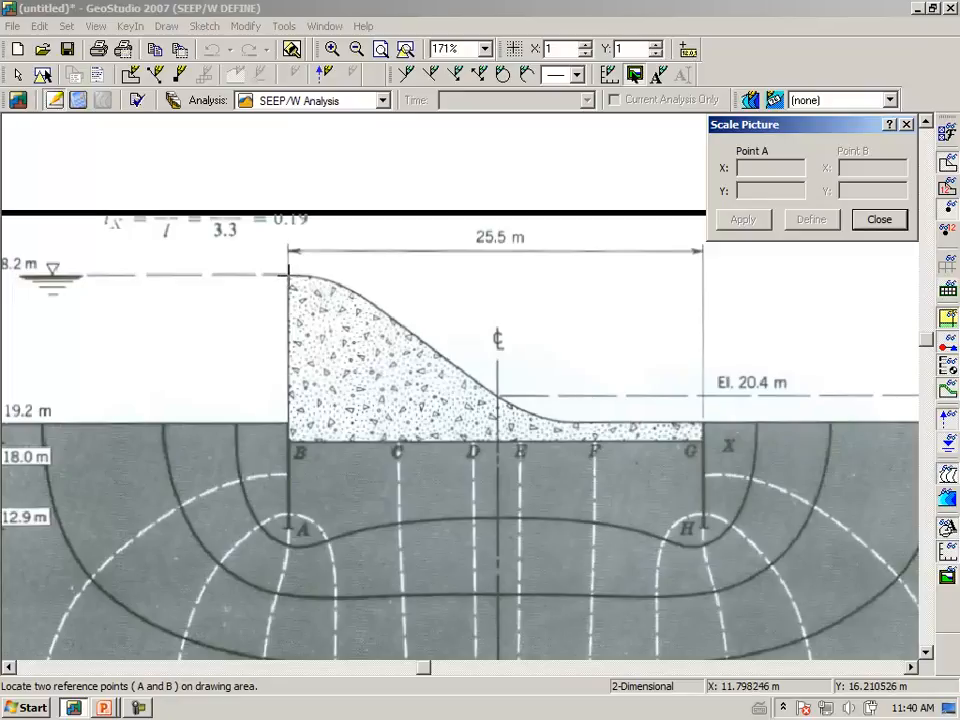
left_click(289, 274)
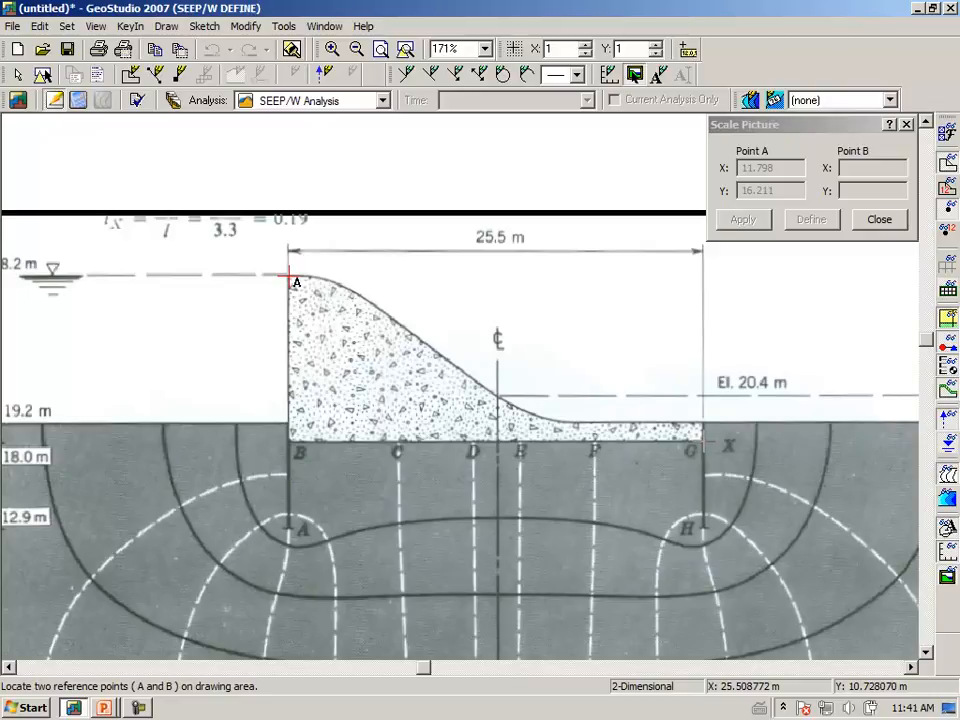
left_click(703, 441)
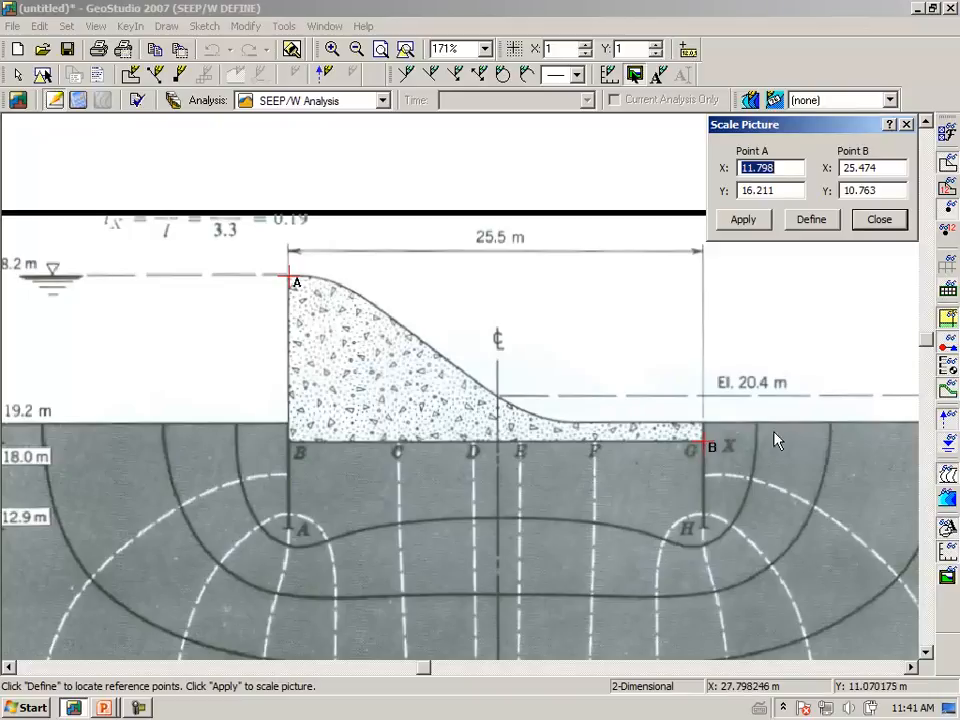
- Set the picture scaling coordinates of reference point A to X -12.75 and Y 28.2
left_click_drag(810, 131, 612, 228)
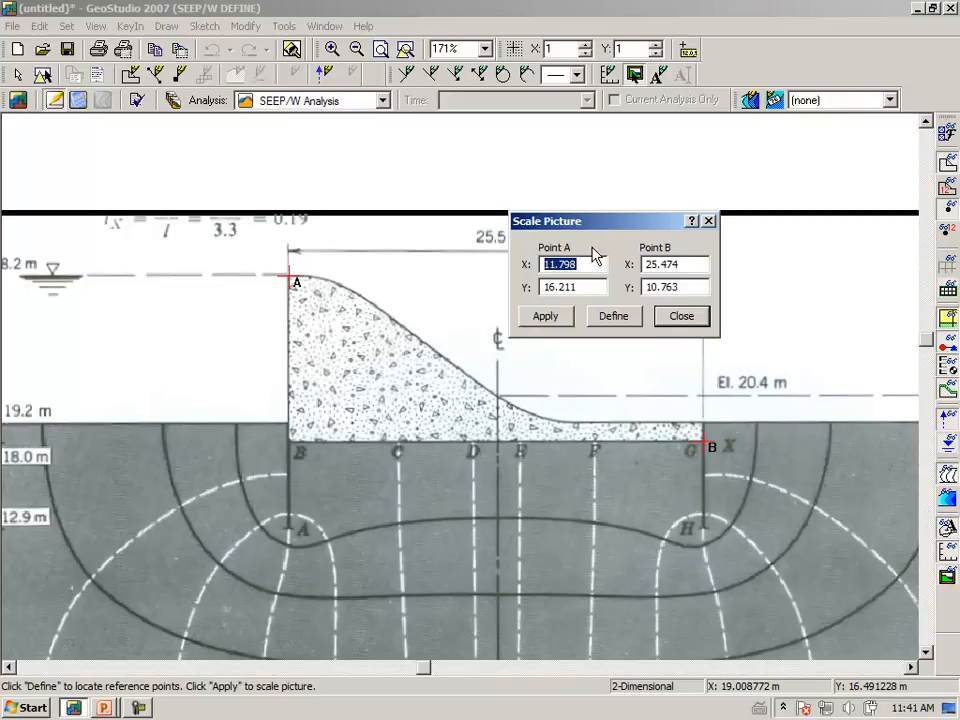
left_click_drag(615, 226, 670, 148)
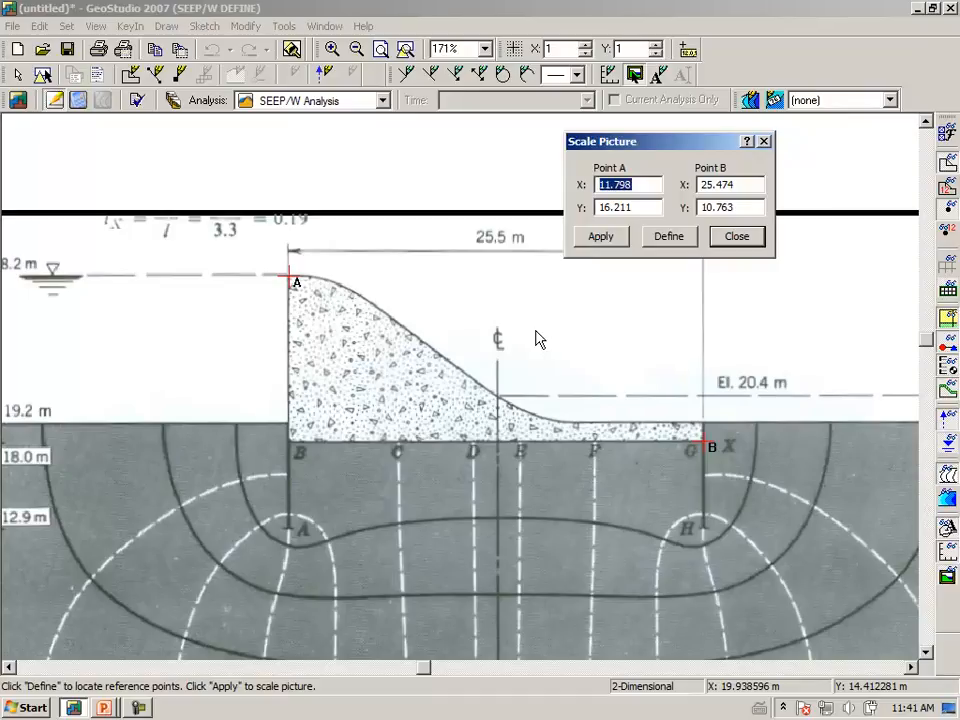
type("-12.75")
key("Tab")
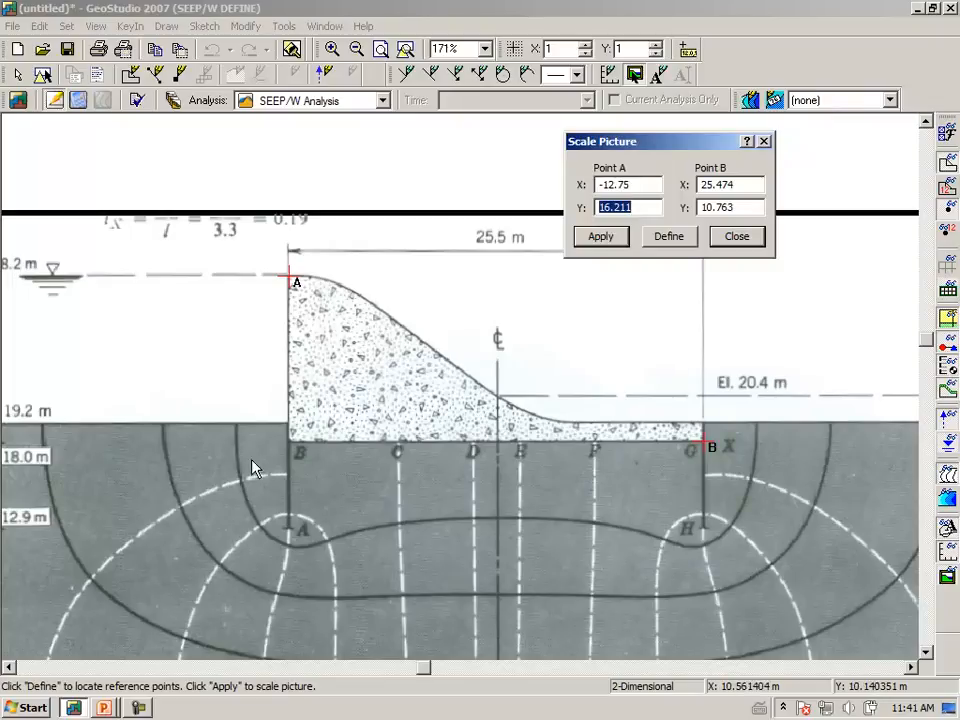
mouse_move(410, 669)
left_mouse_down()
mouse_move(358, 677)
mouse_move(412, 672)
left_mouse_up()
left_click_drag(653, 206, 551, 213)
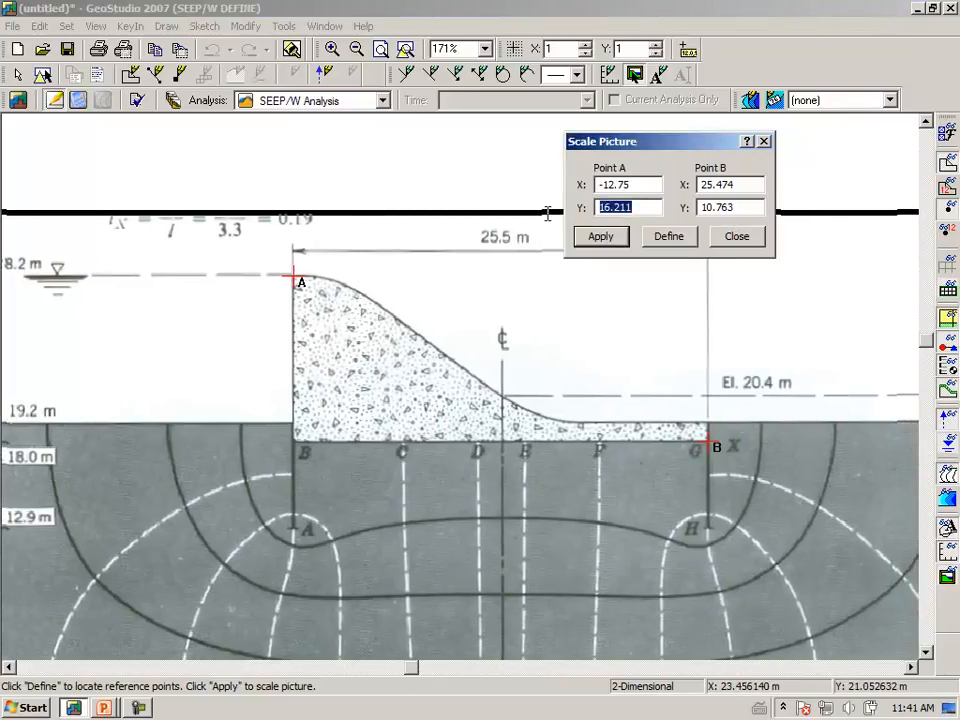
type("28")
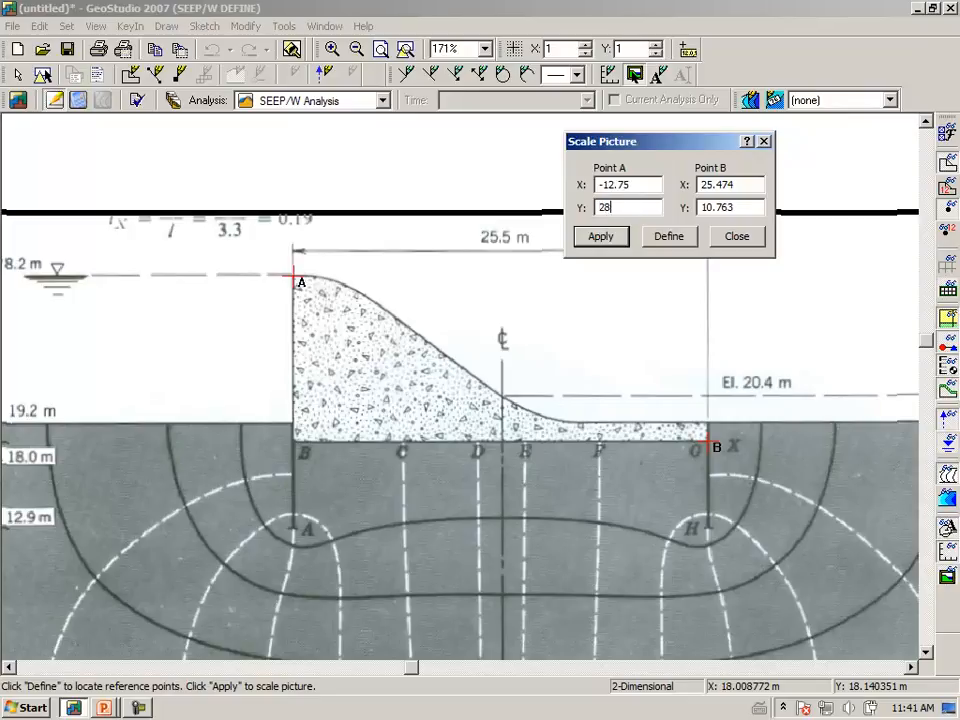
type(".2")
key("Tab")
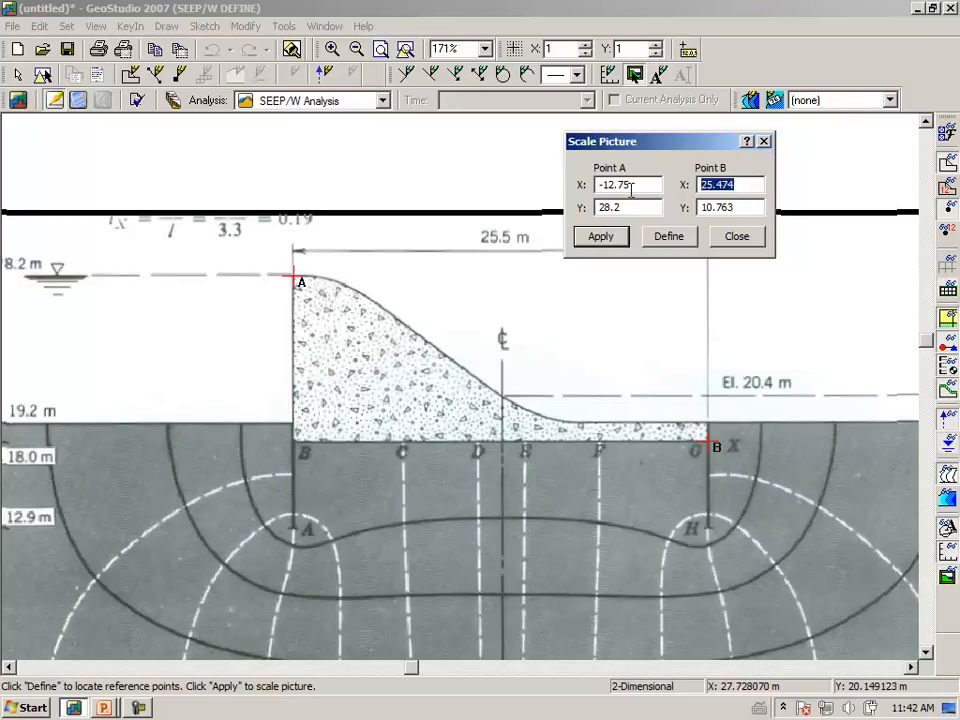
- Set reference point B to X 12.75 and Y 18, apply the scaling to the picture, and finish editing pictures
type("12.75")
key("Tab")
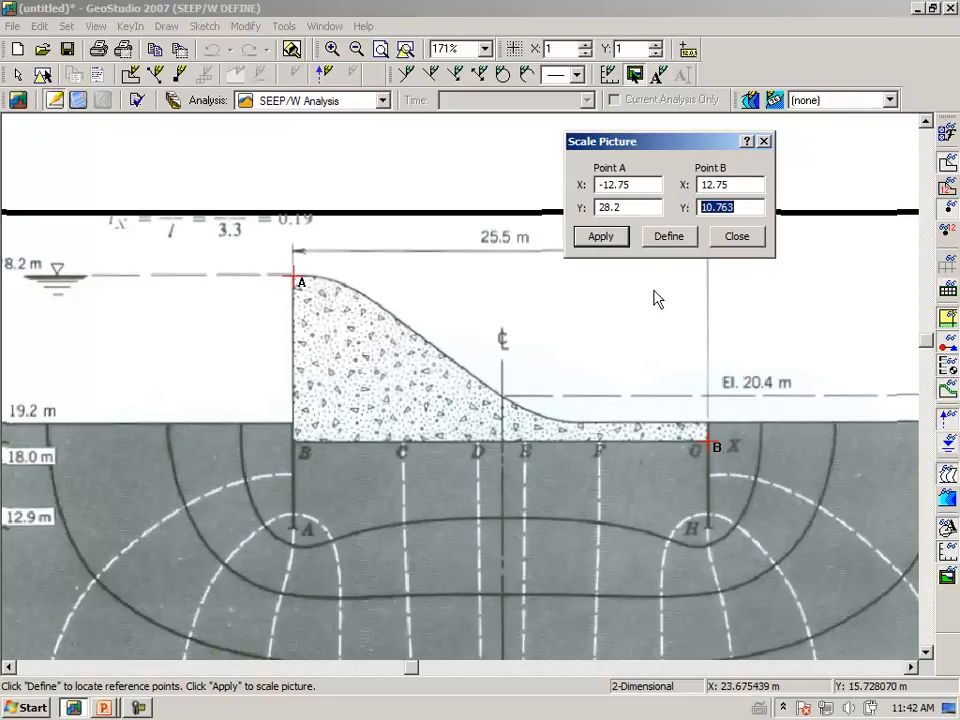
type("18")
key("Tab")
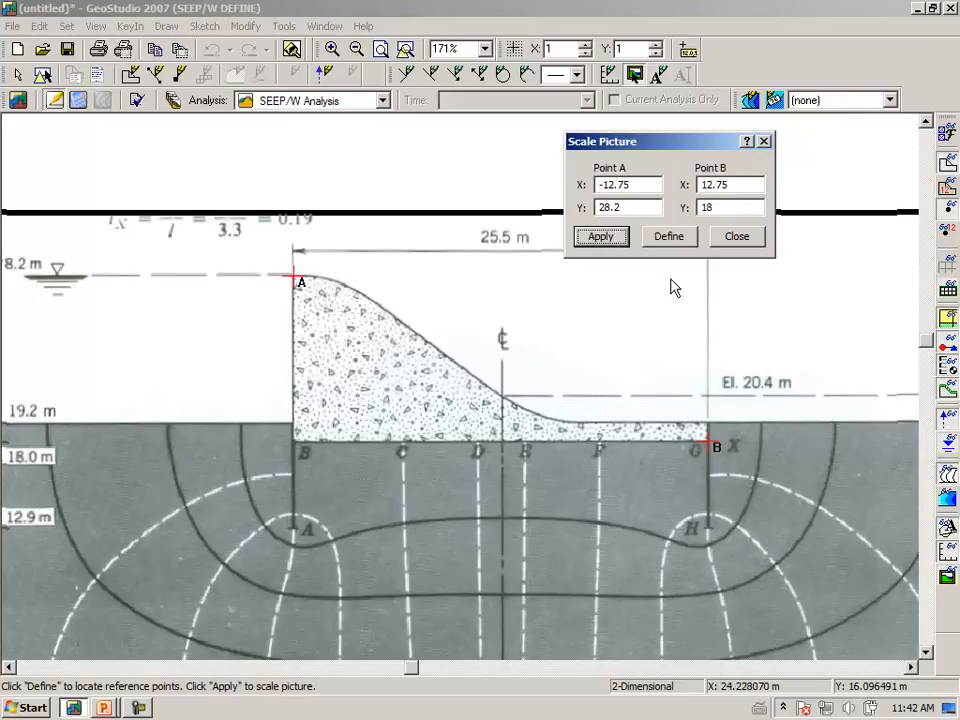
left_click_drag(690, 149, 643, 300)
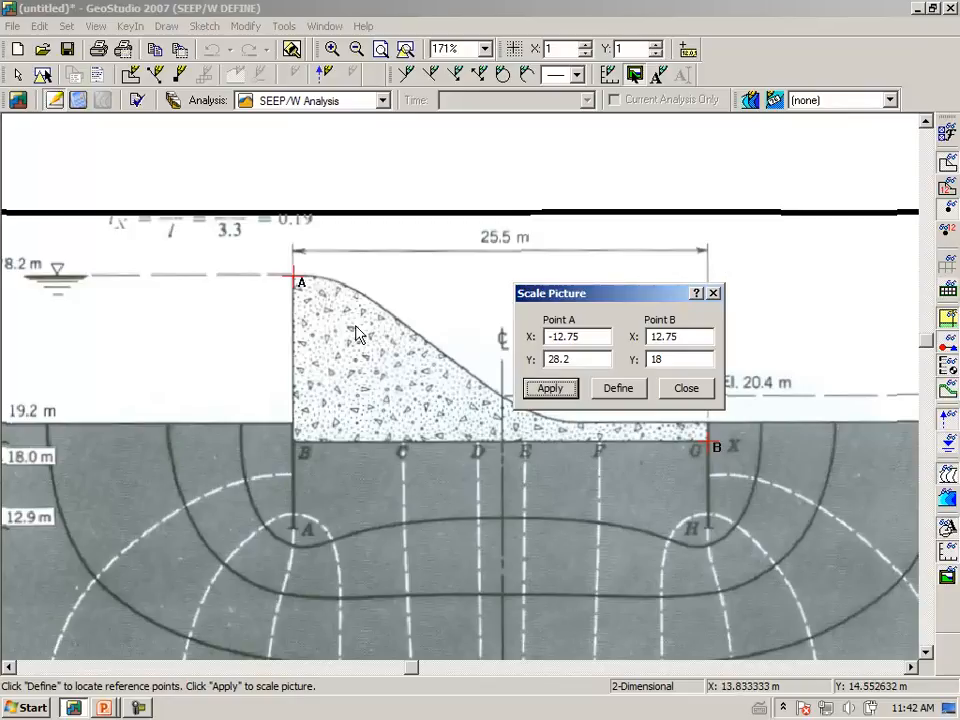
left_click(548, 389)
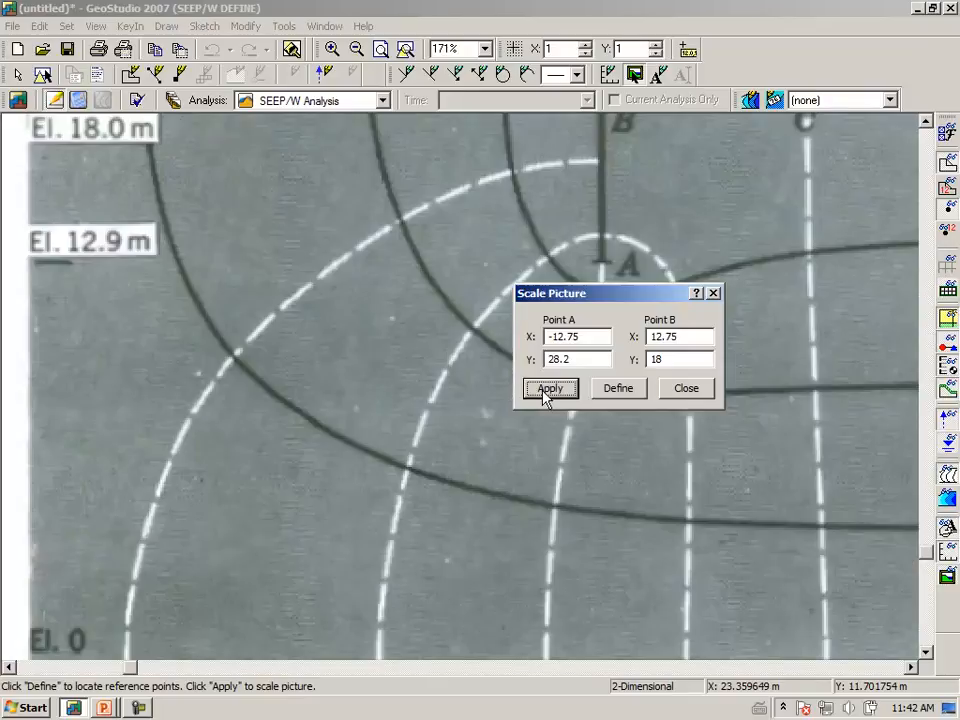
left_click(683, 389)
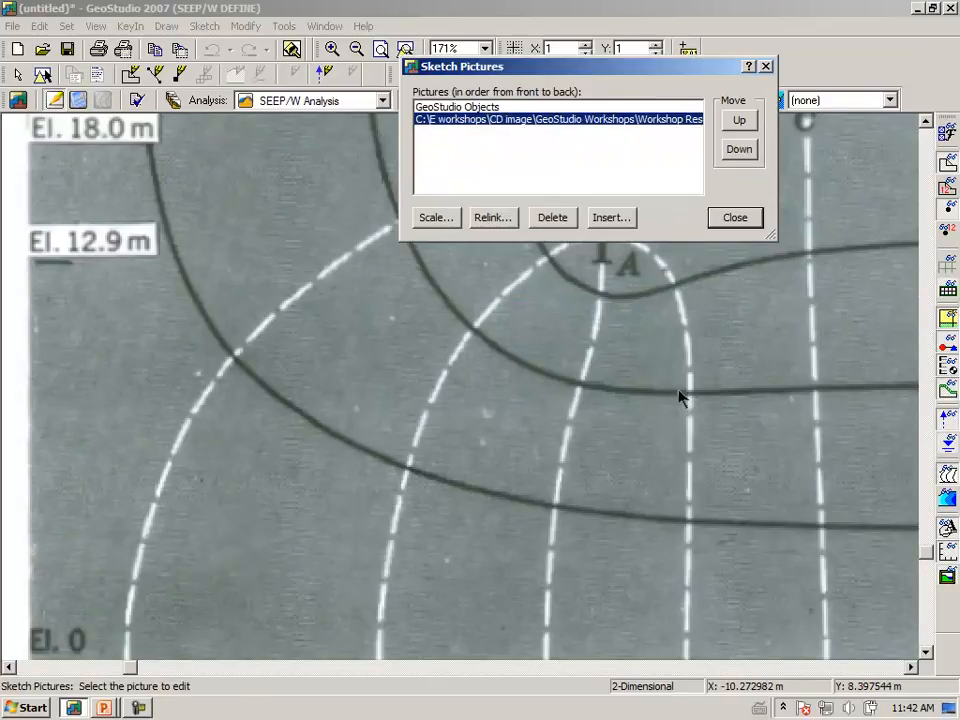
left_click(734, 218)
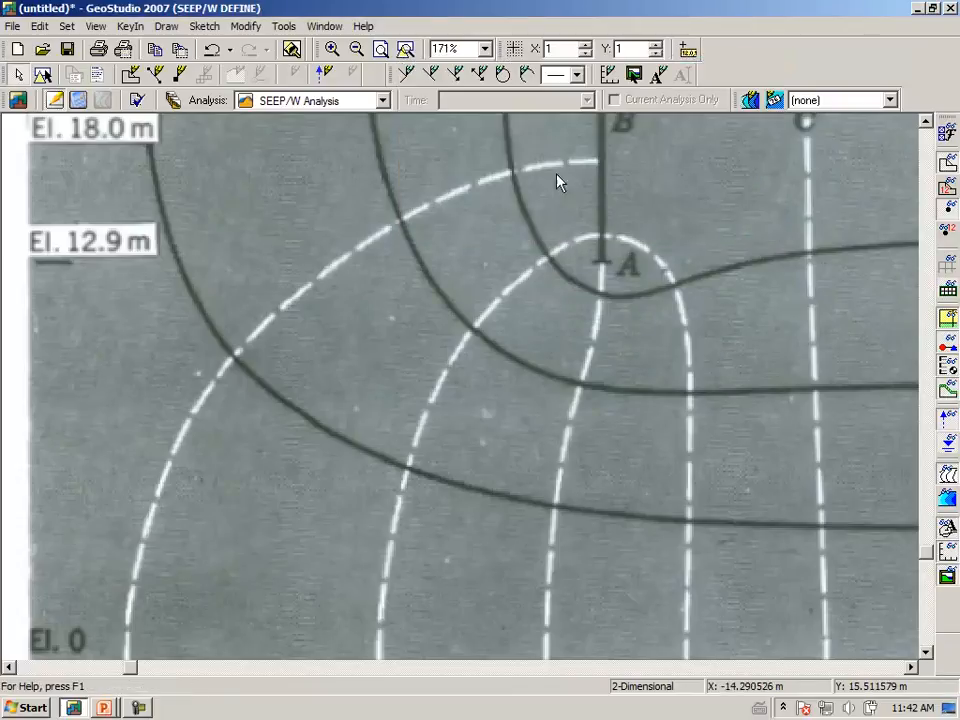
- Check the scaled picture on the whole page using the cursor coordinate display, and review the units, scale and problem extents
left_click(381, 50)
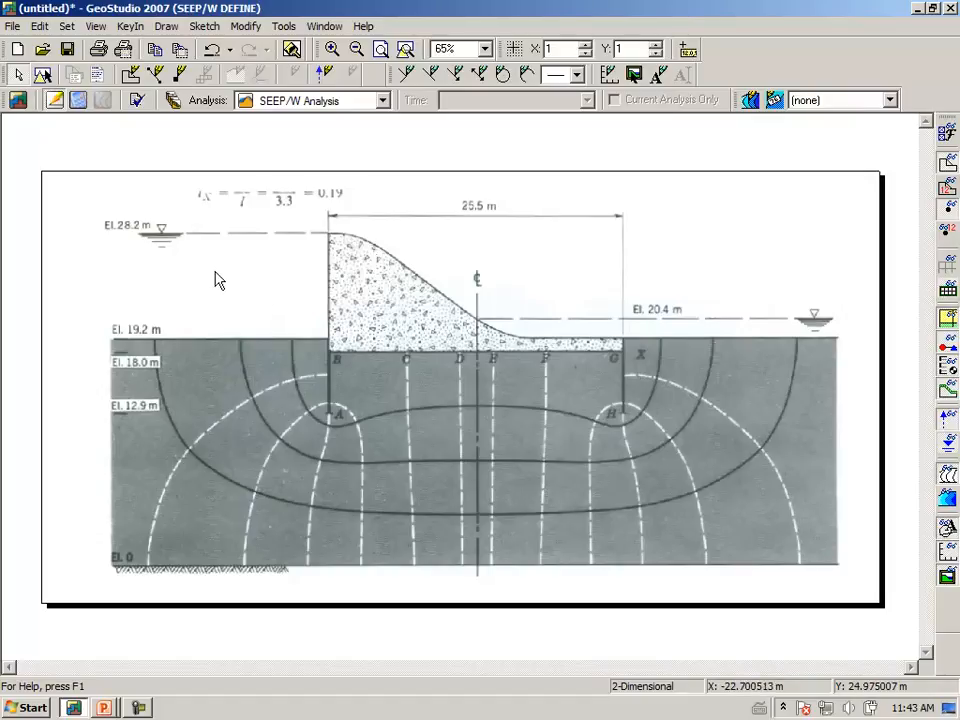
left_click(689, 53)
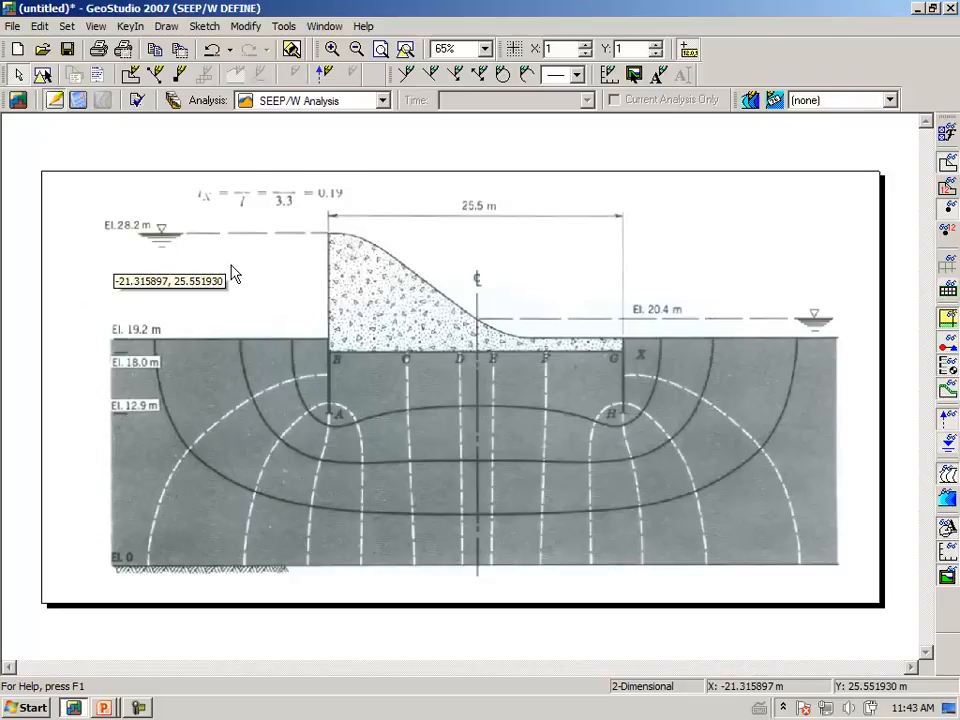
left_click(689, 50)
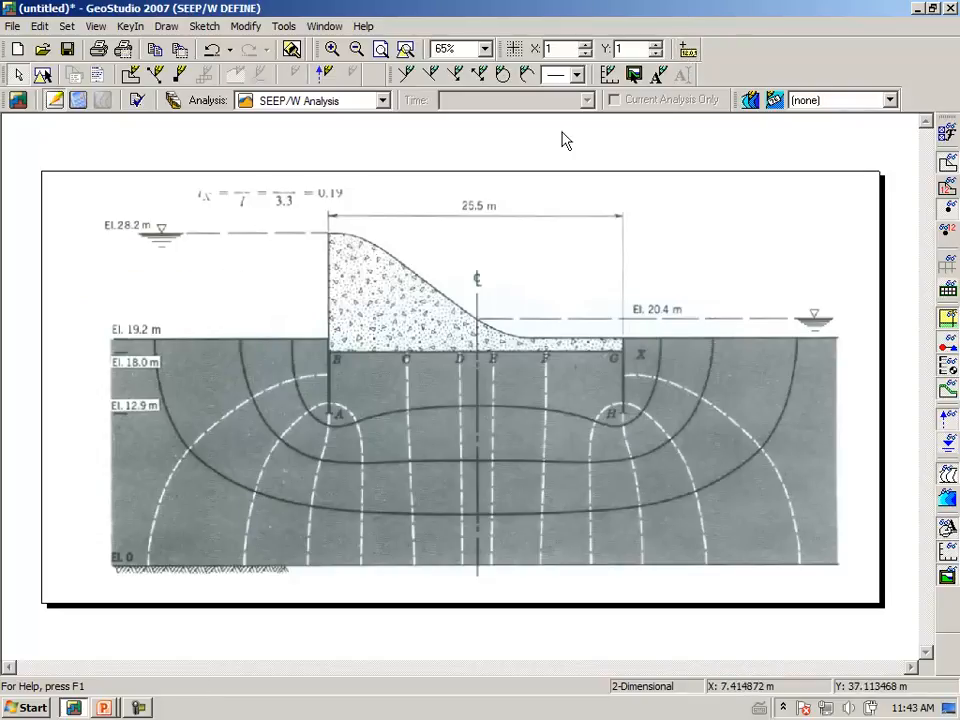
left_click(68, 28)
left_click(62, 60)
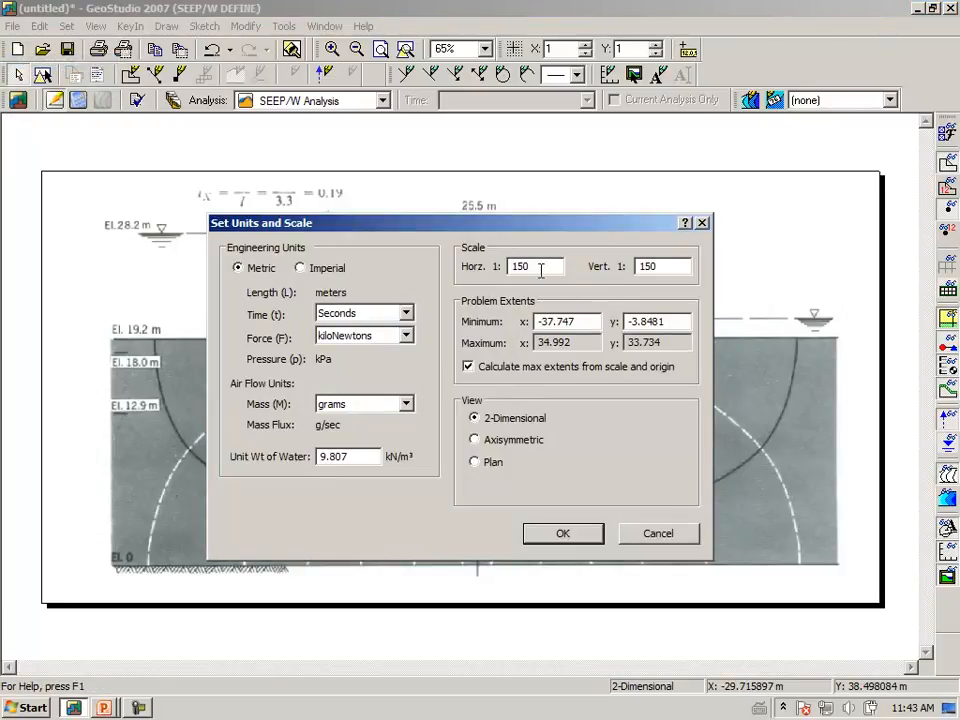
left_click(557, 535)
left_click(557, 537)
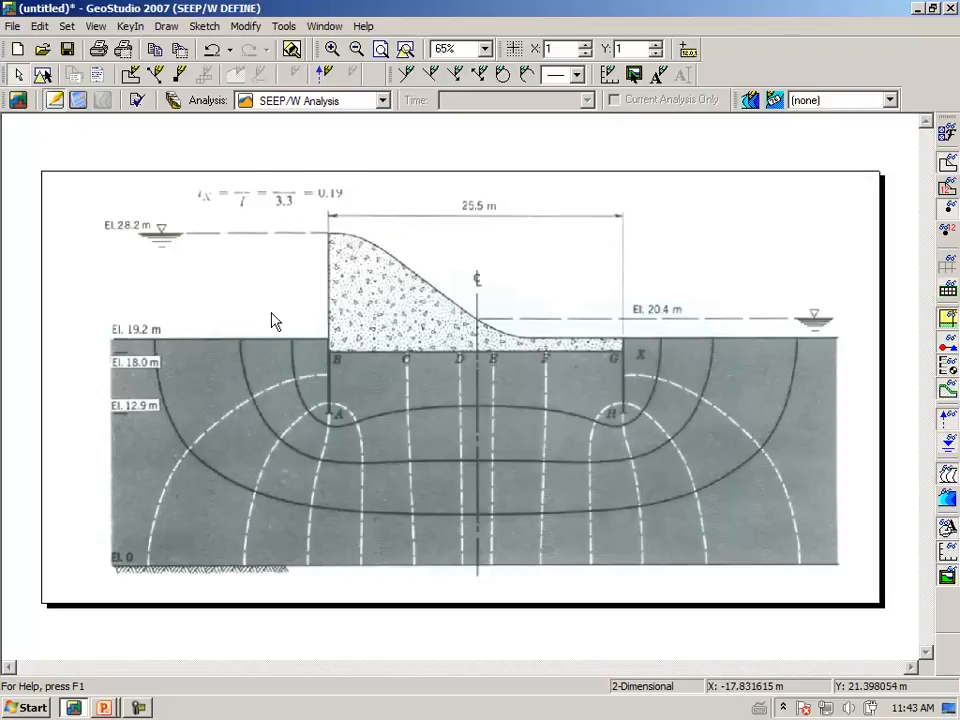
- Turn on the grid and set its spacing to 0.5 in both X and Y
left_click(515, 49)
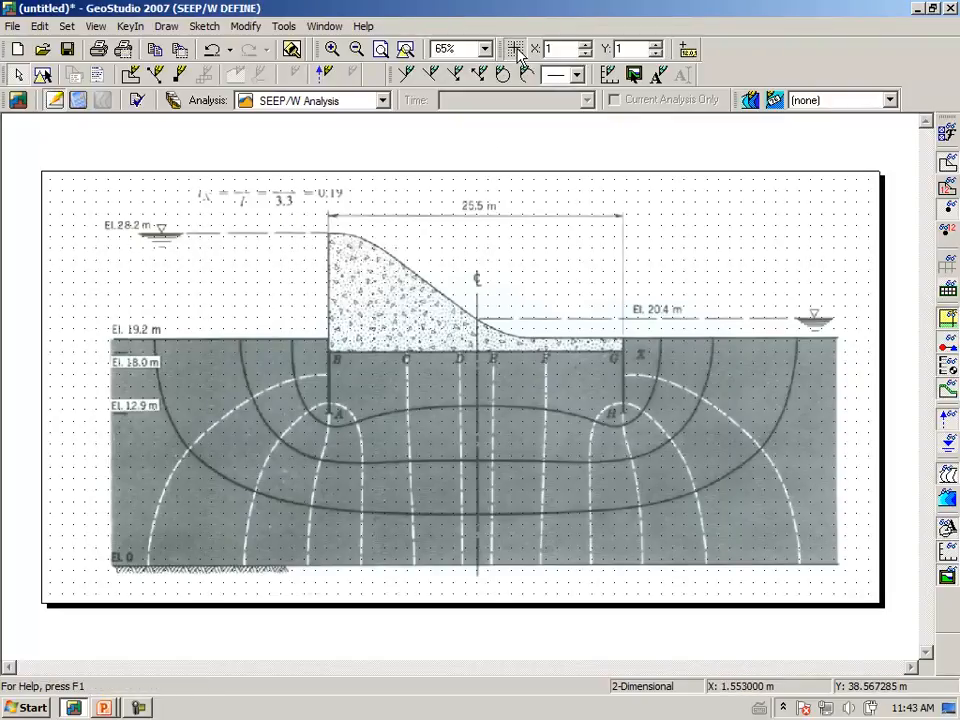
left_click(586, 46)
left_click(585, 54)
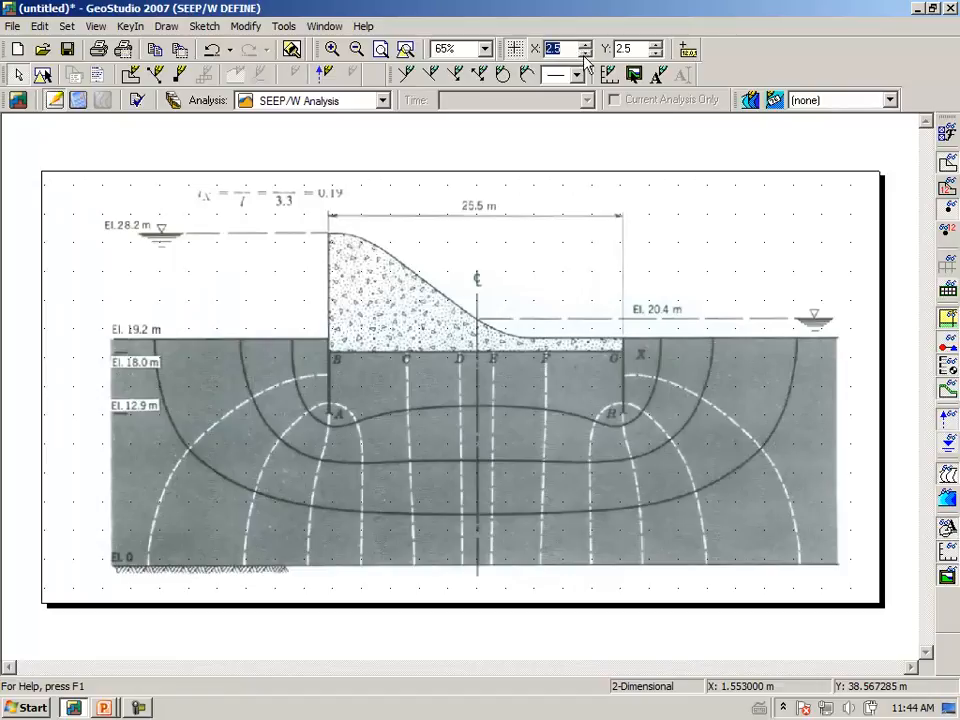
left_click(585, 55)
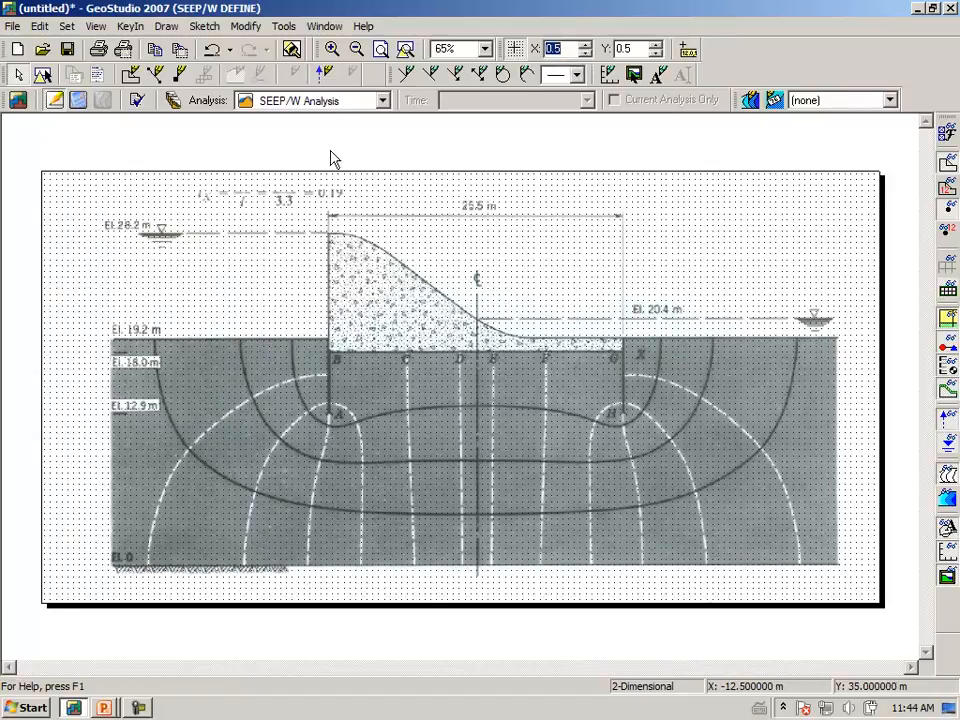
- Draw a point where the upstream ground surface meets the dam, at X -12.75 m and Y 19.2 m
left_click(332, 52)
left_click_drag(277, 284, 650, 455)
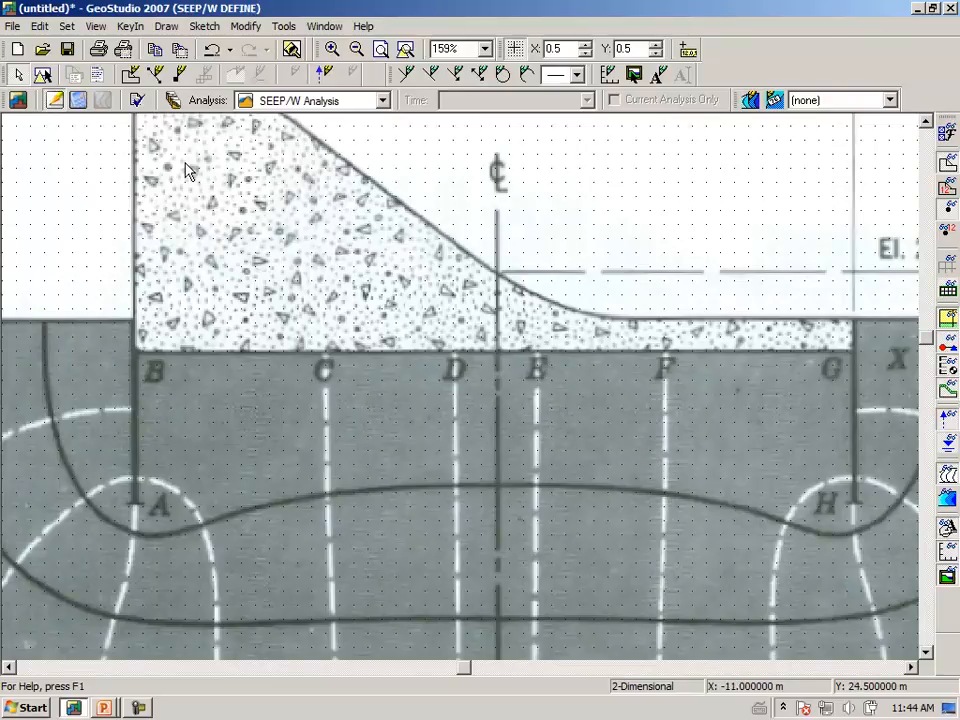
left_click_drag(463, 668, 133, 675)
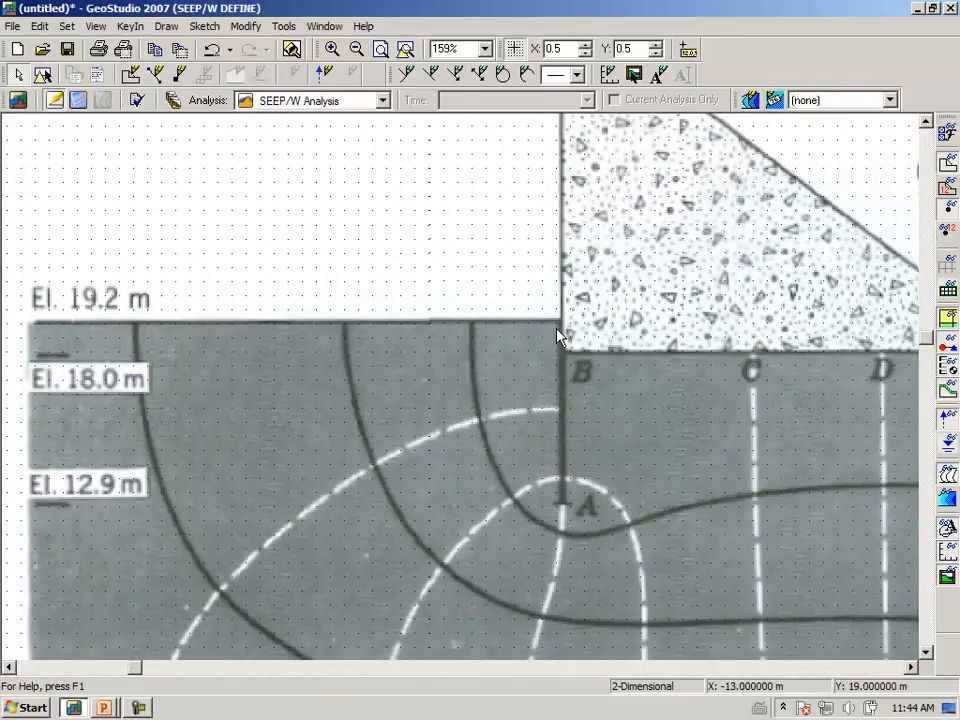
left_click(165, 26)
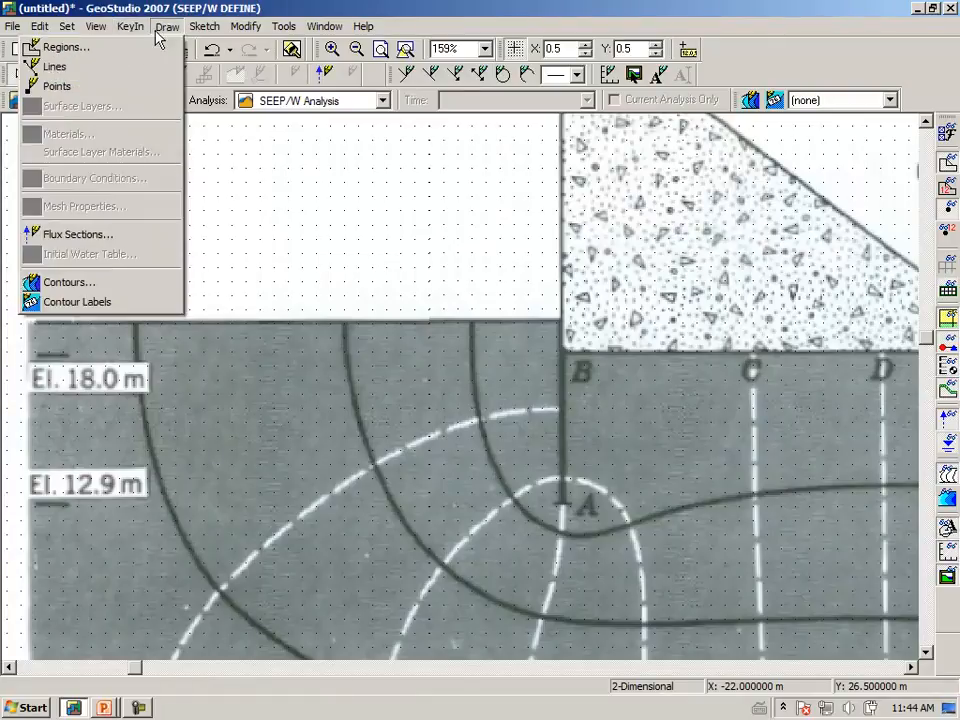
left_click(142, 86)
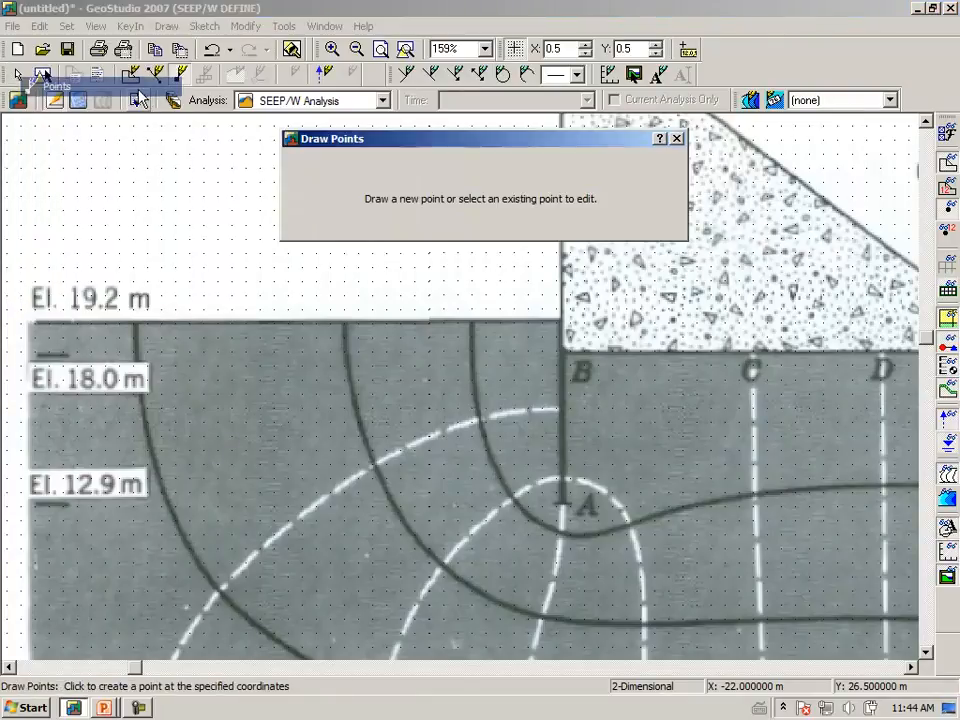
left_click(556, 322)
left_click(356, 205)
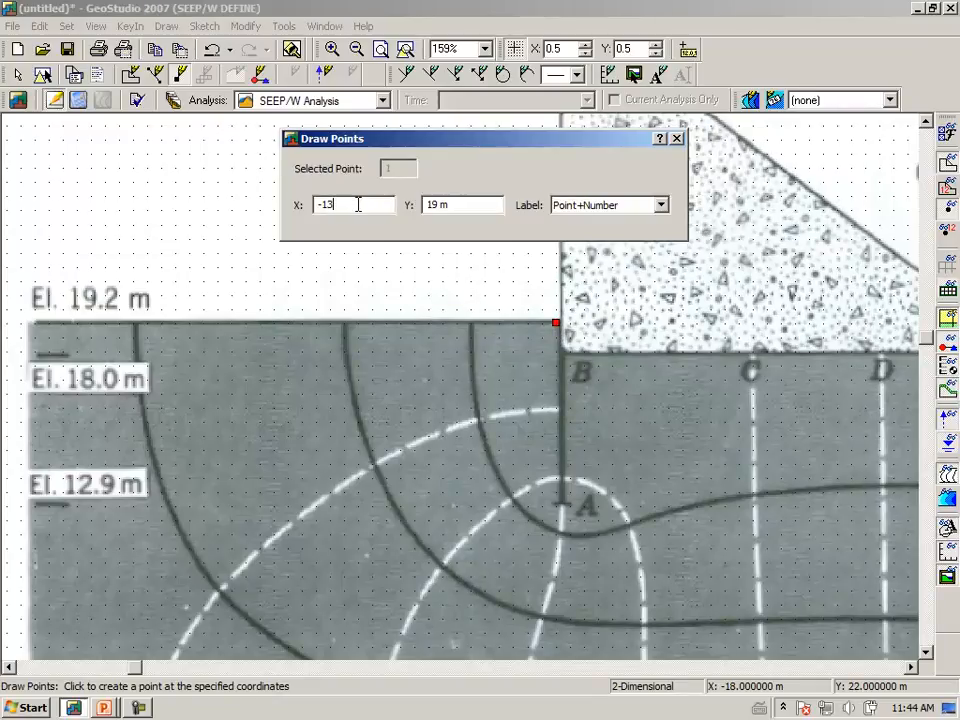
type("2.75")
key("Tab")
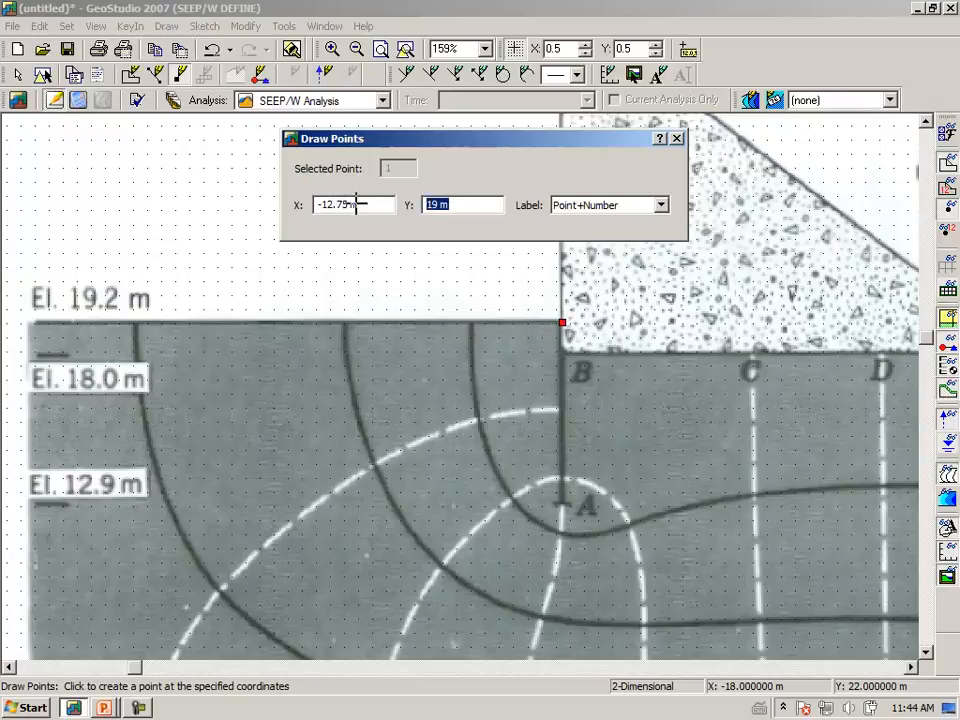
type("1")
key("Tab")
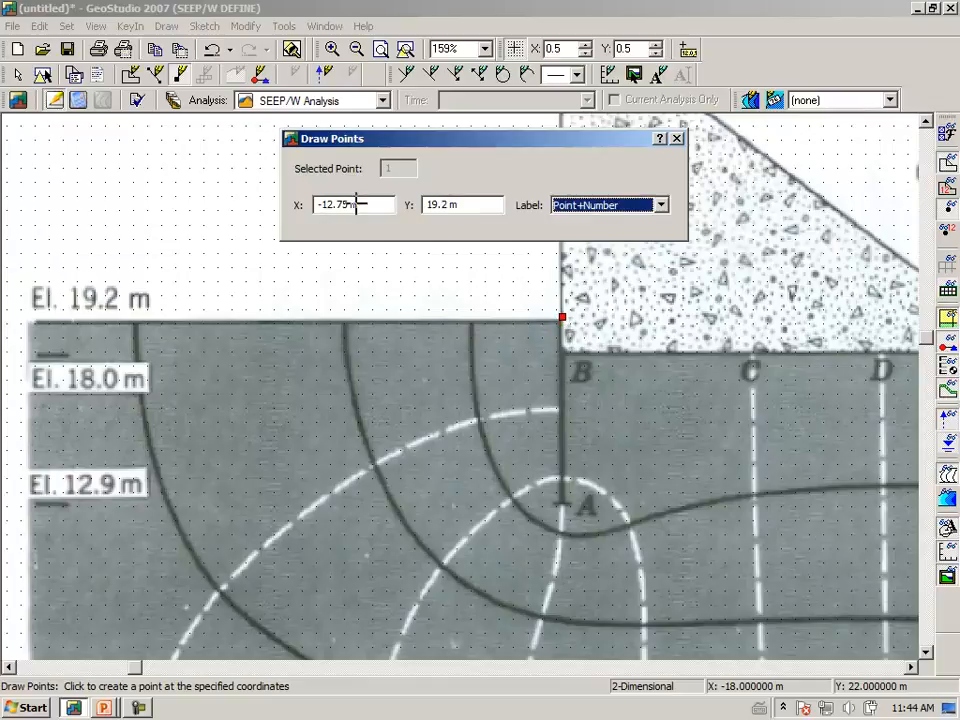
- Draw a point at the upstream end of the ground surface, at X -32 m and Y 19.2 m
left_click(33, 321)
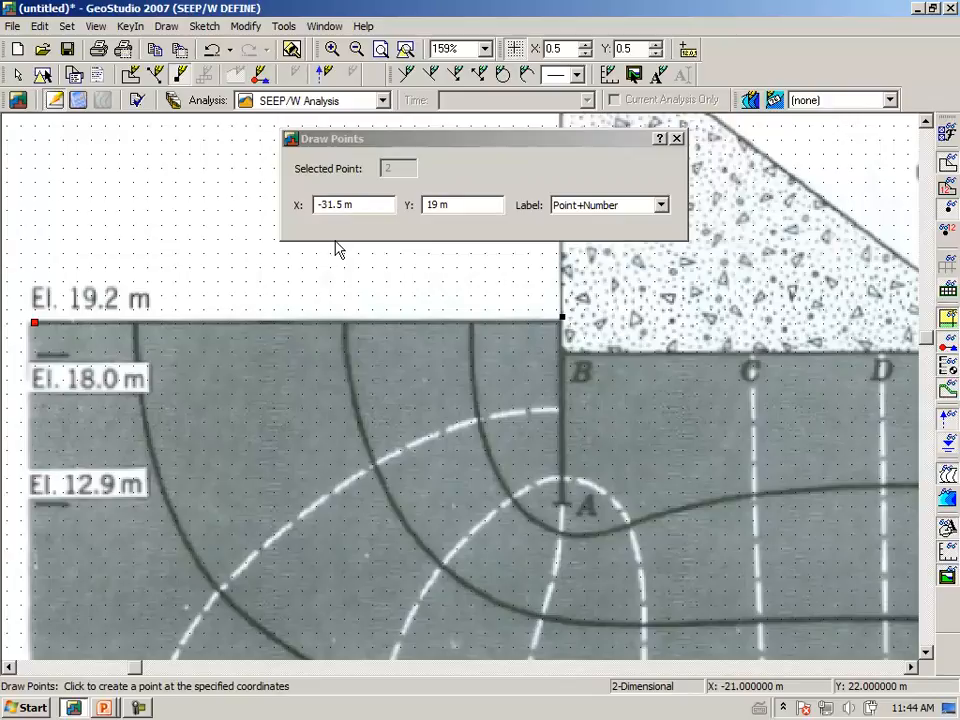
left_click(370, 205)
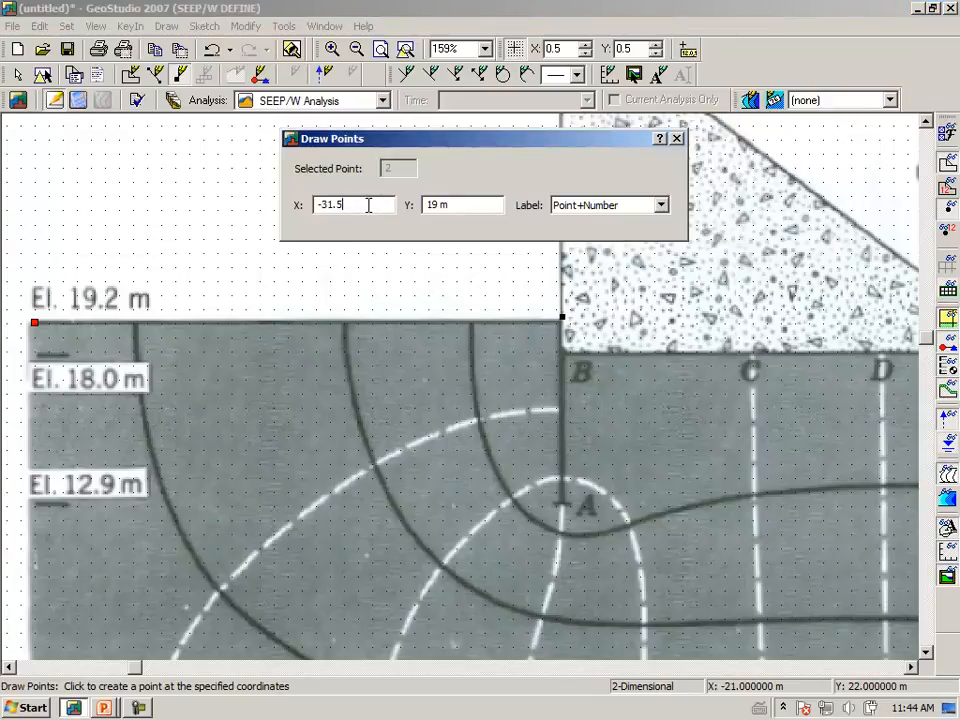
type("2")
key("Tab")
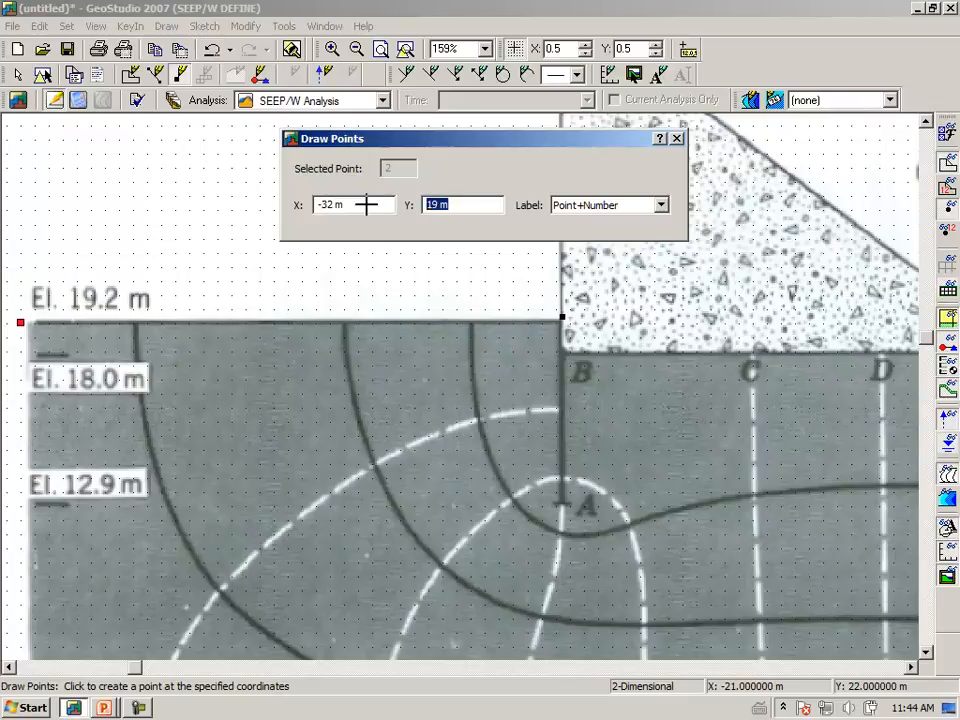
type("1")
key("Tab")
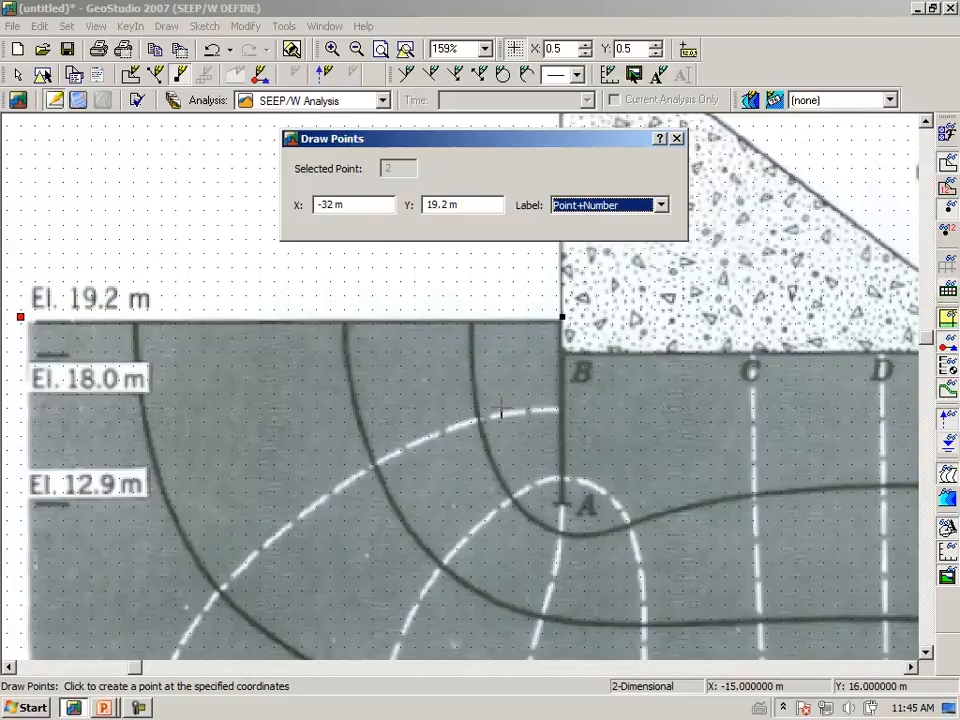
- Draw a point at the dam's upstream base corner B, at X -12.75 m and Y 18 m
left_click(558, 350)
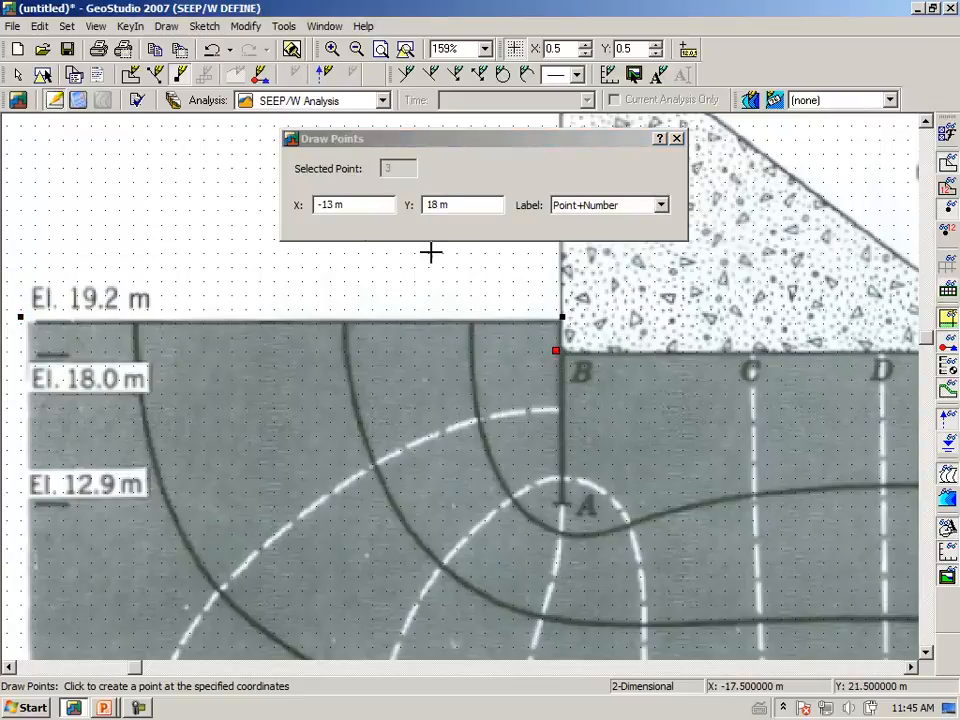
left_click(359, 205)
key("BackSpace")
key("BackSpace")
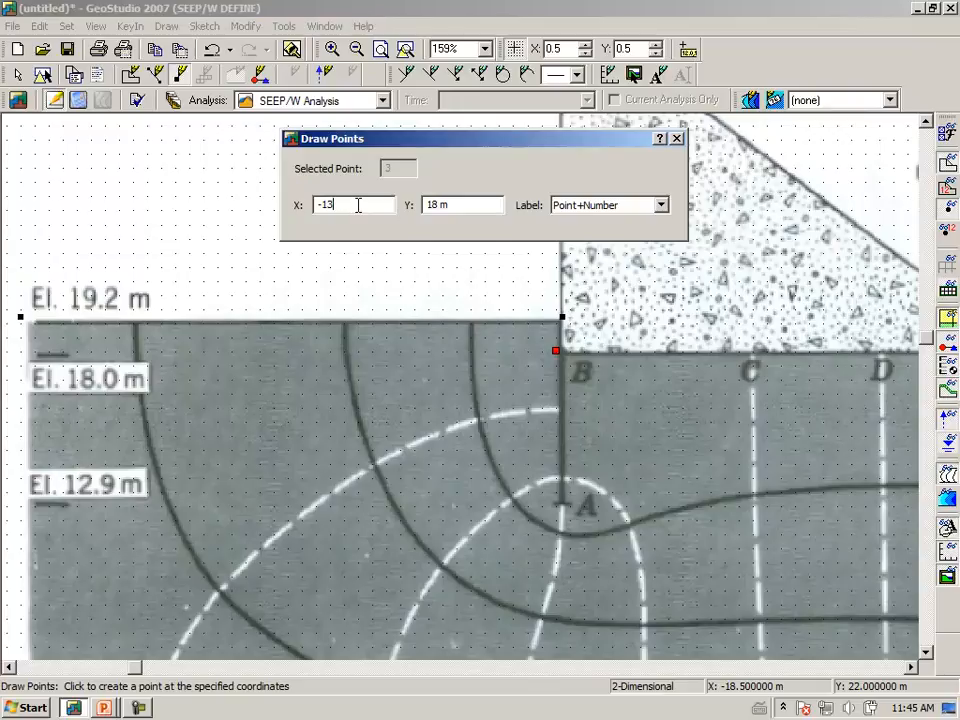
type("2.75")
key("Tab")
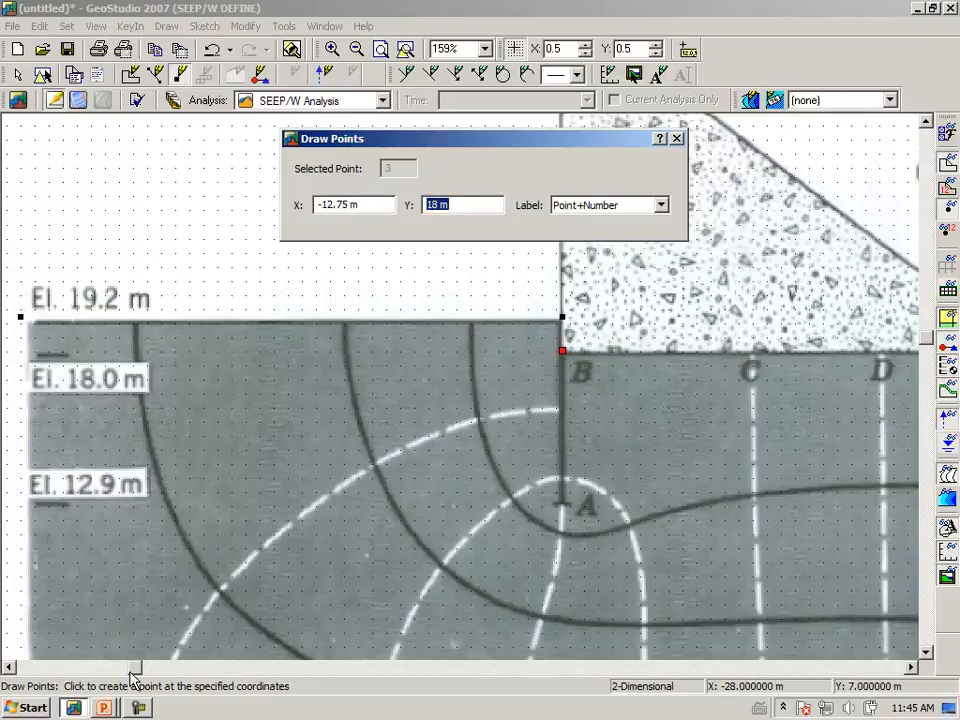
- Draw a point at the dam's downstream base corner G, at X 12.75 m and Y 18 m
left_click_drag(134, 668, 601, 668)
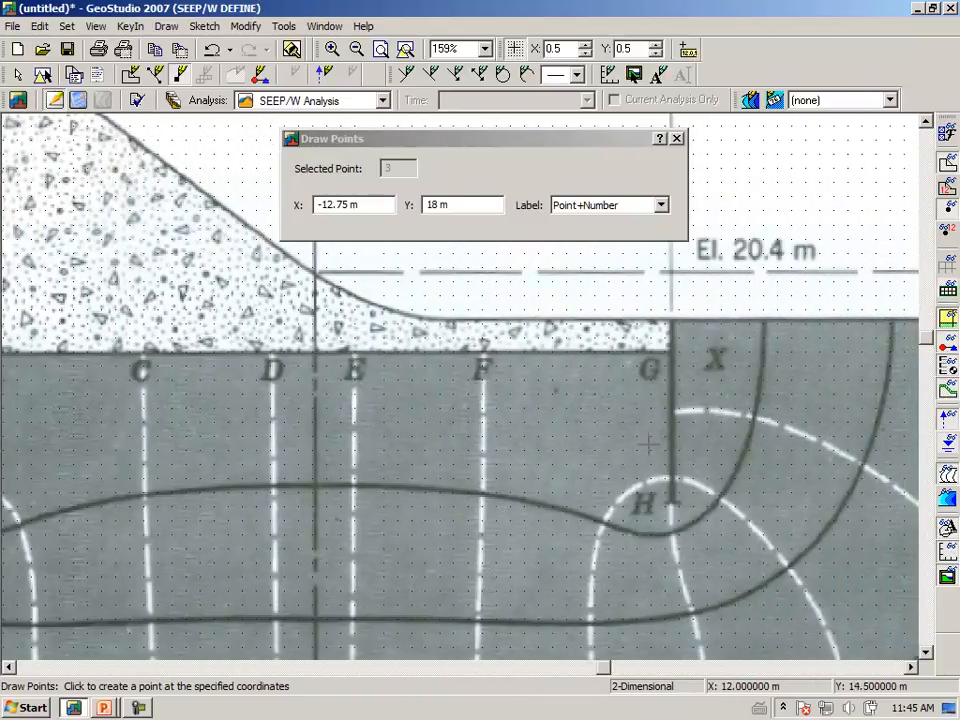
left_click(677, 350)
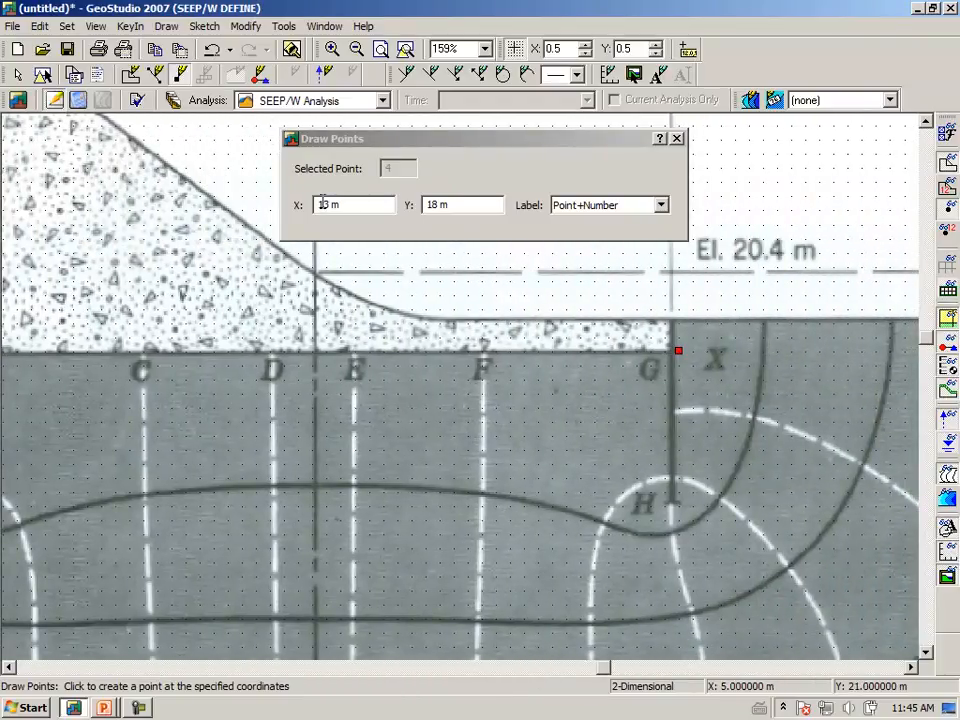
left_click(358, 204)
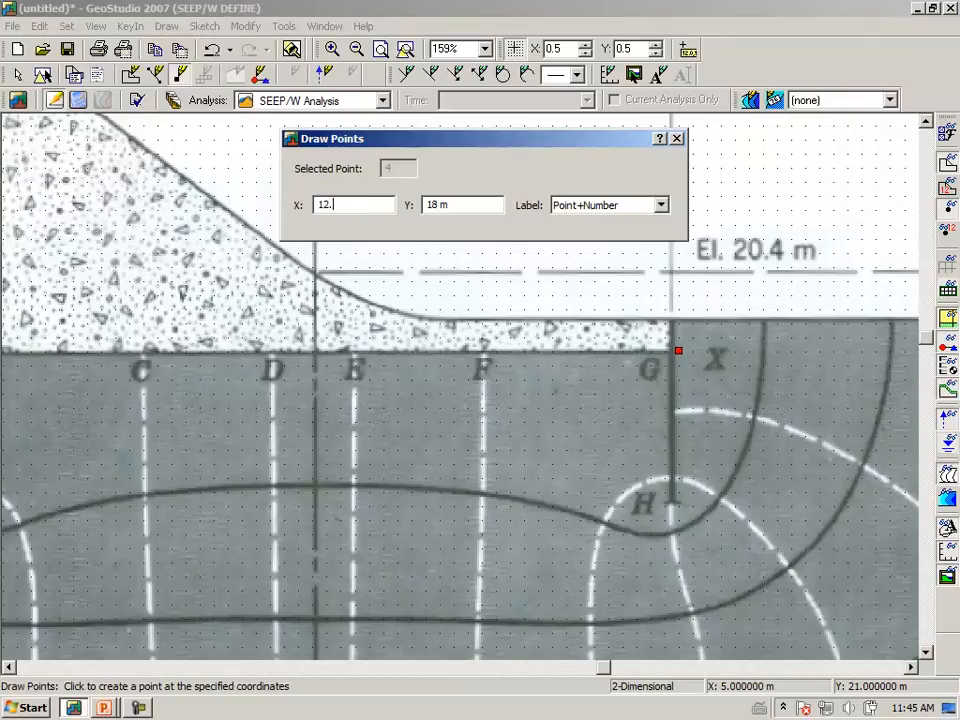
type("12.75")
key("Tab")
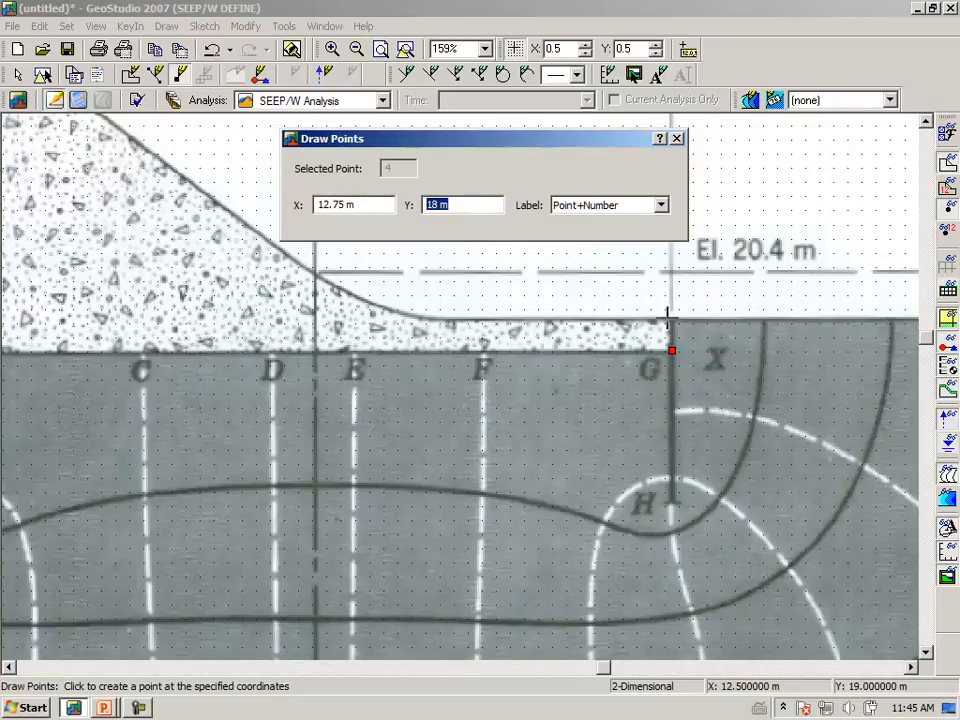
- Draw a point where the downstream ground surface meets the dam, at X 12.75 m and Y 19.2 m
left_click(664, 321)
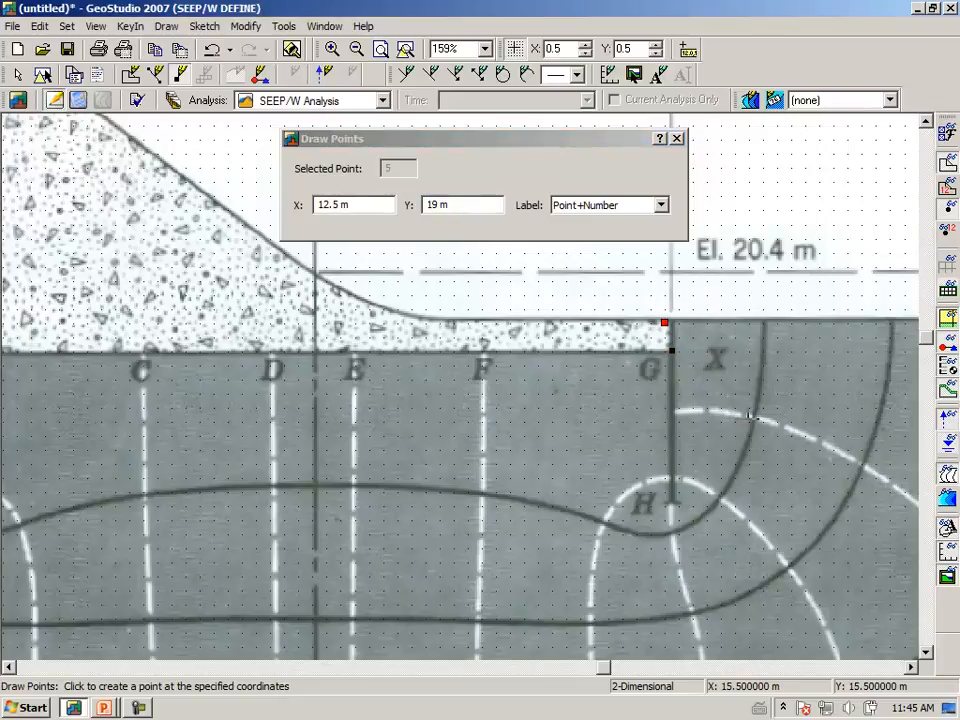
left_click(379, 204)
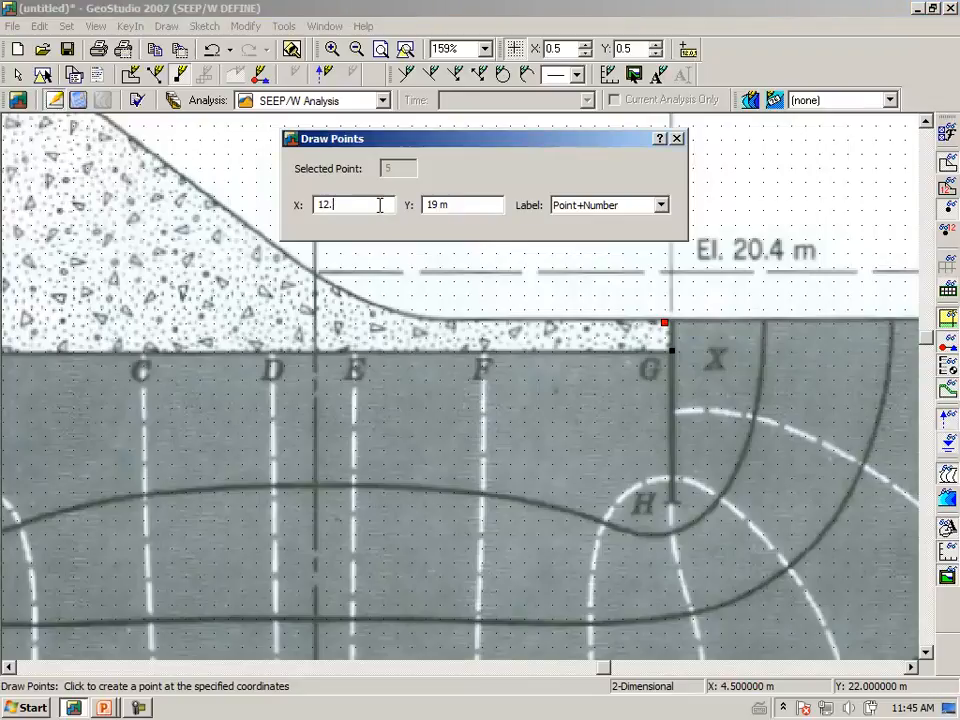
type("75")
key("Tab")
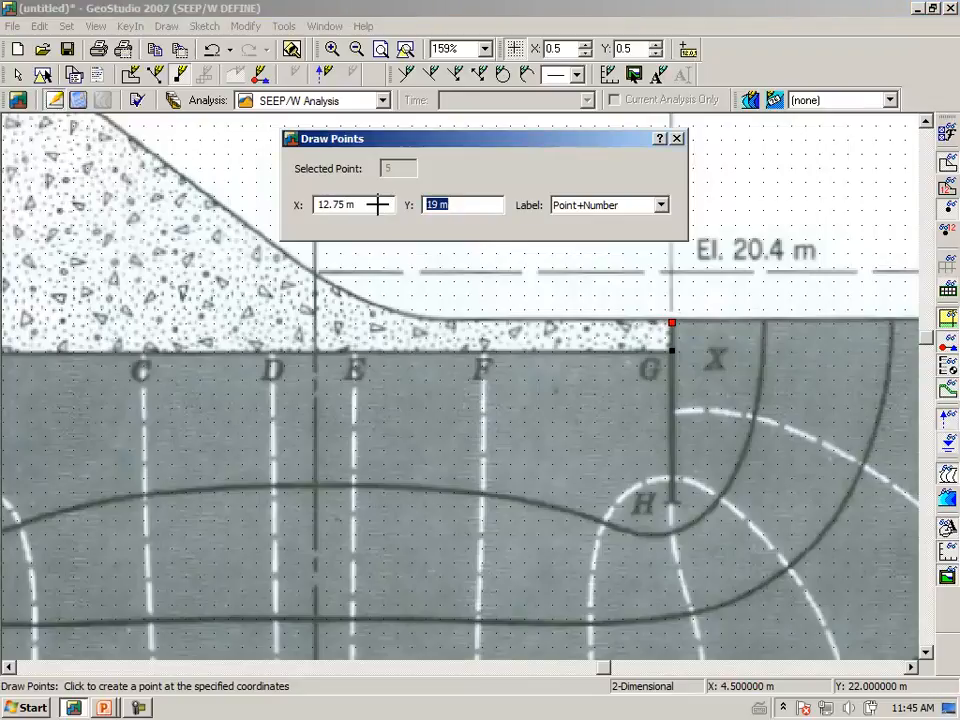
type("19.2")
key("Tab")
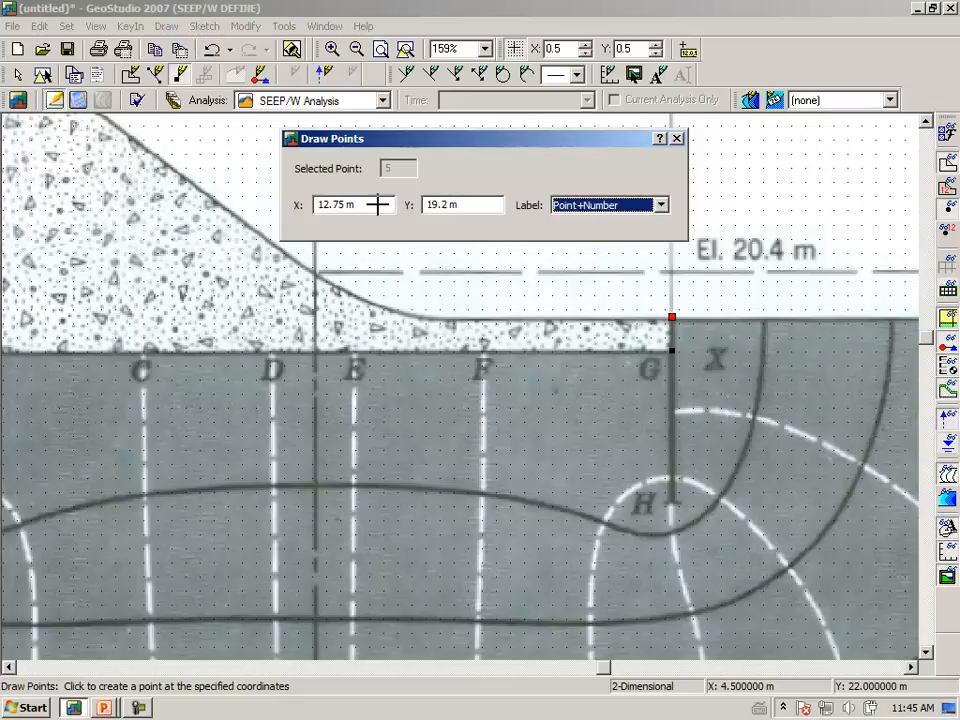
- Draw a point at the downstream end of the ground surface, at X 32 m and Y 19.2 m
left_click_drag(601, 668, 880, 667)
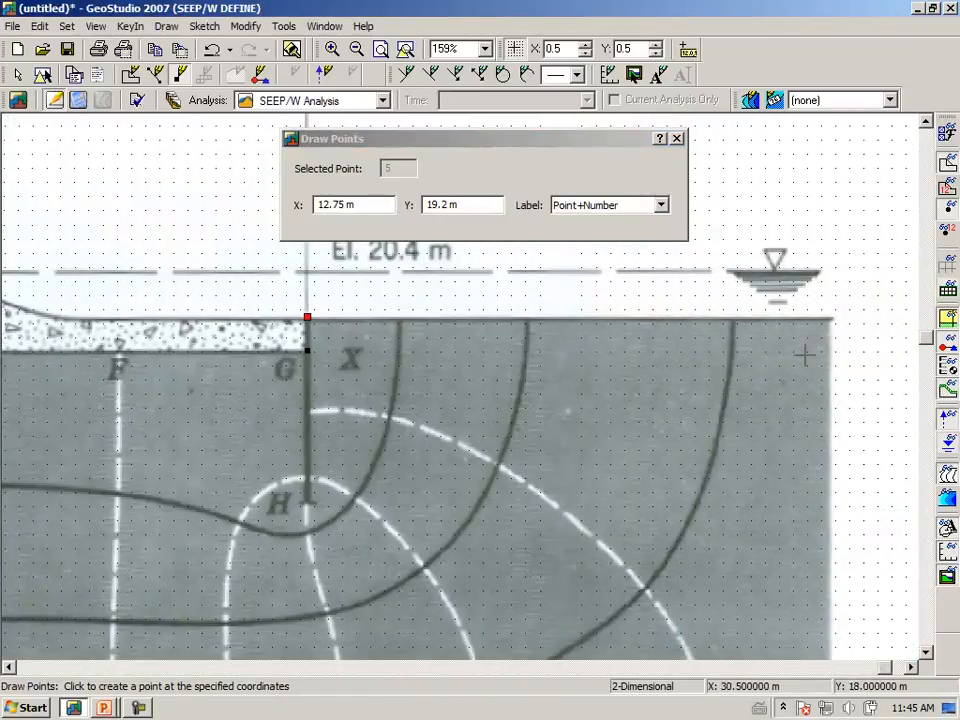
left_click(835, 323)
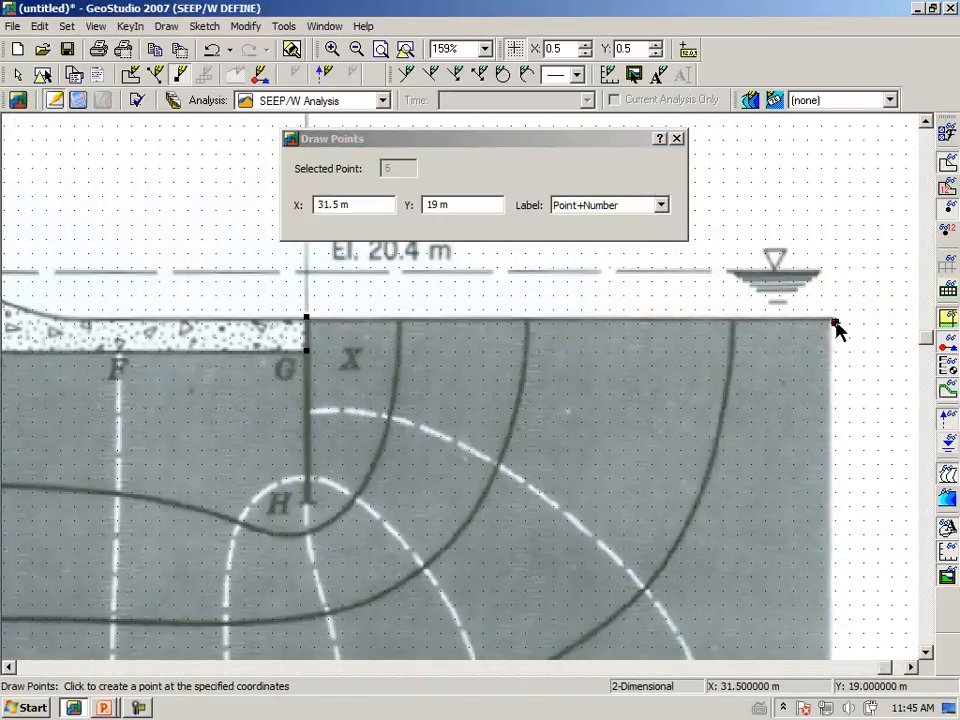
left_click(368, 202)
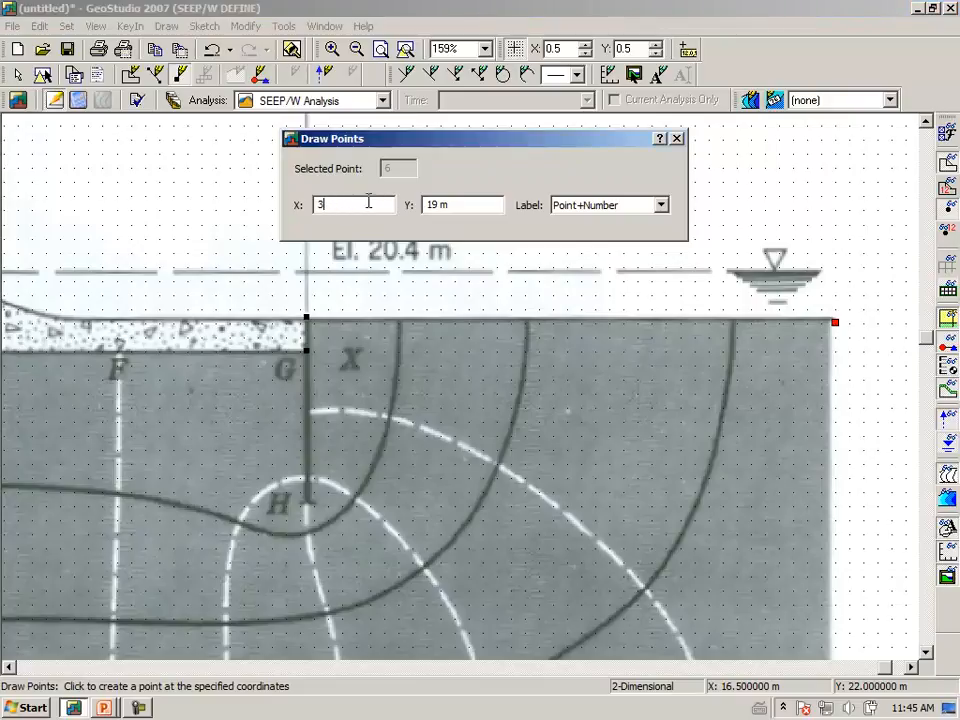
type("2")
key("Tab")
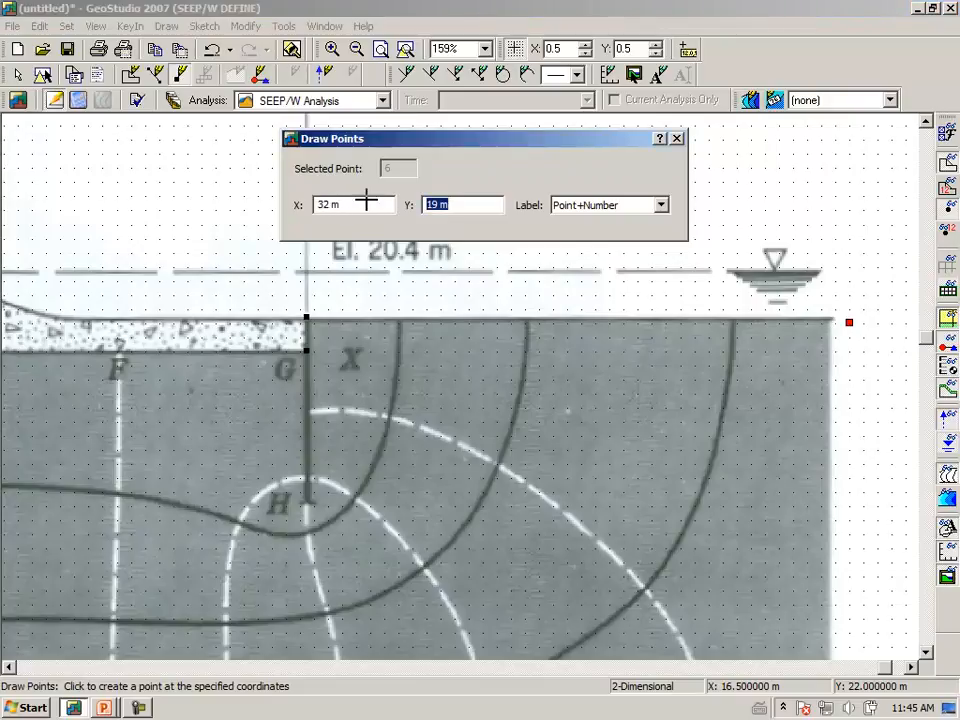
type("19.2")
key("Tab")
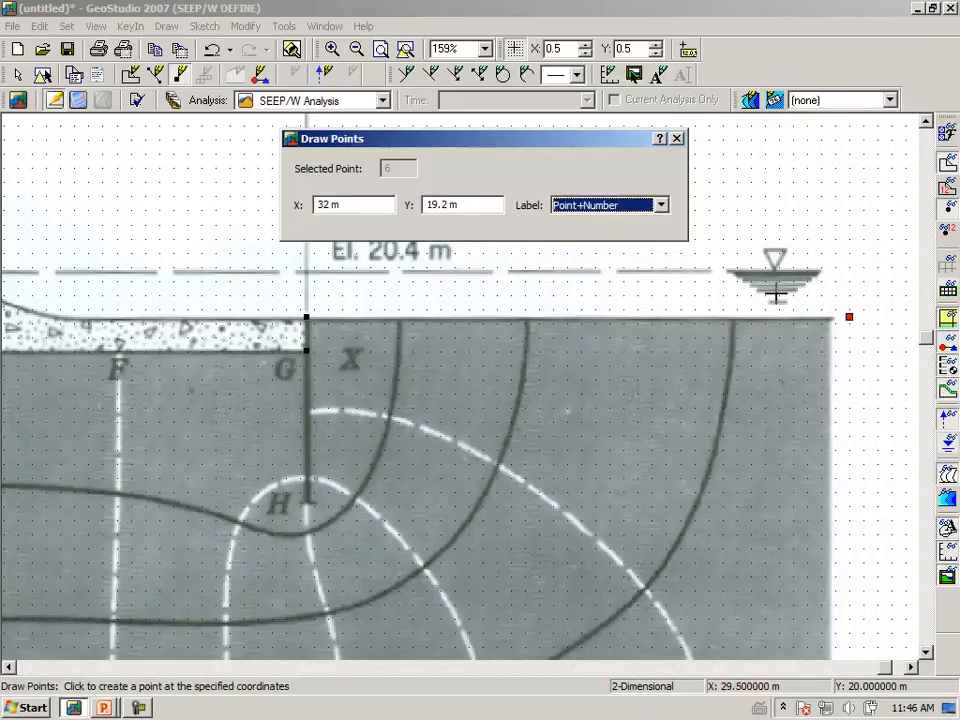
- Draw a point at the downstream bottom corner of the soil layer, at X 32 m and Y 0 m
left_click(922, 338)
scroll(920, 371, "down", 10)
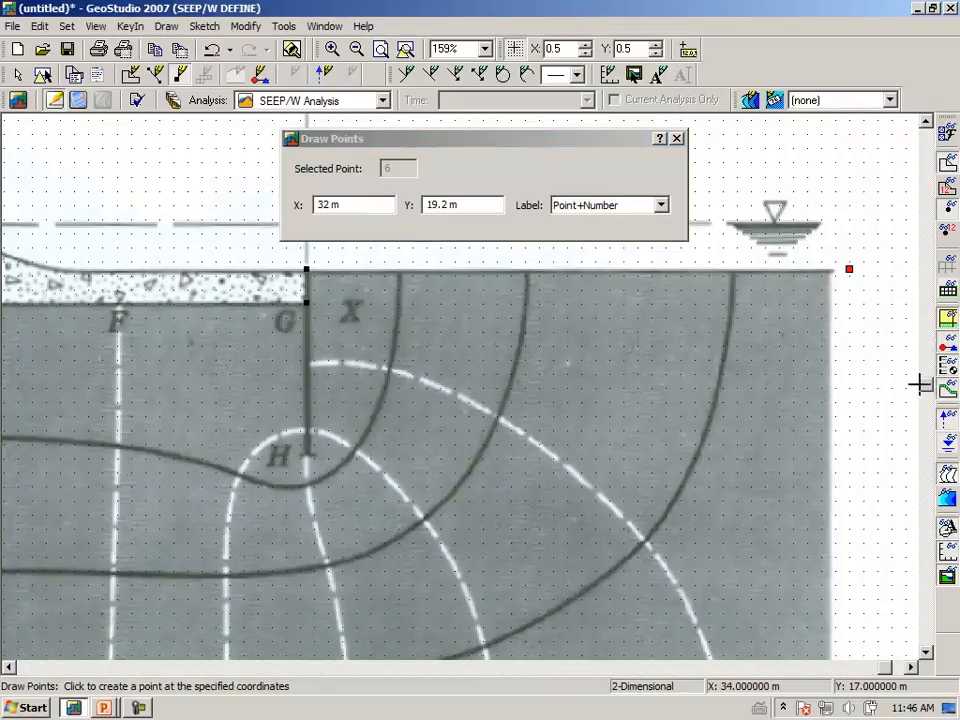
scroll(916, 604, "down", 1)
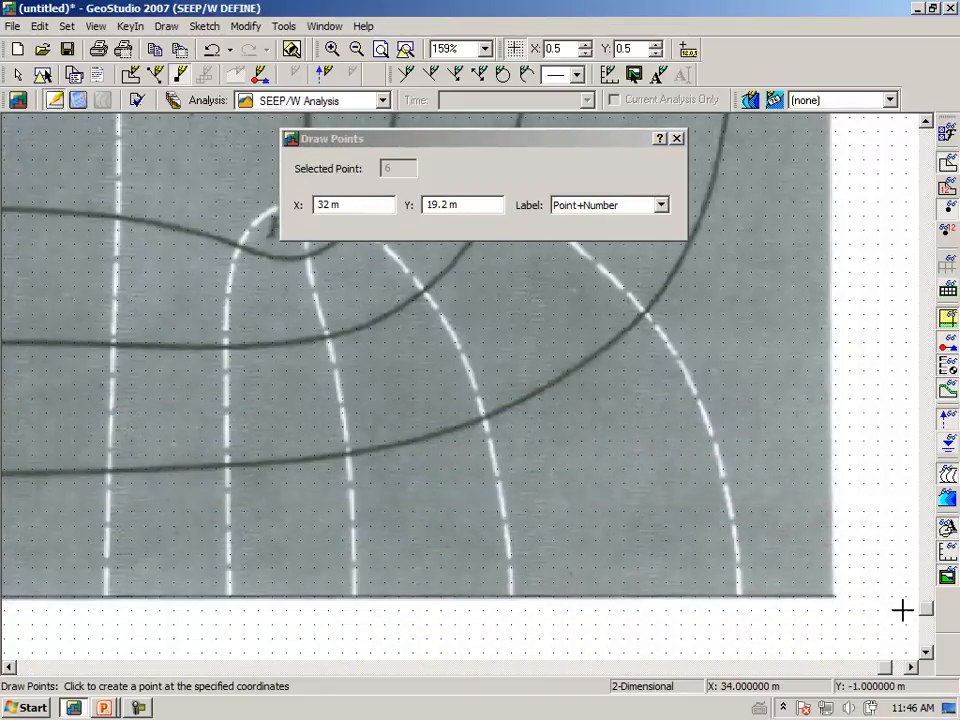
left_click(845, 597)
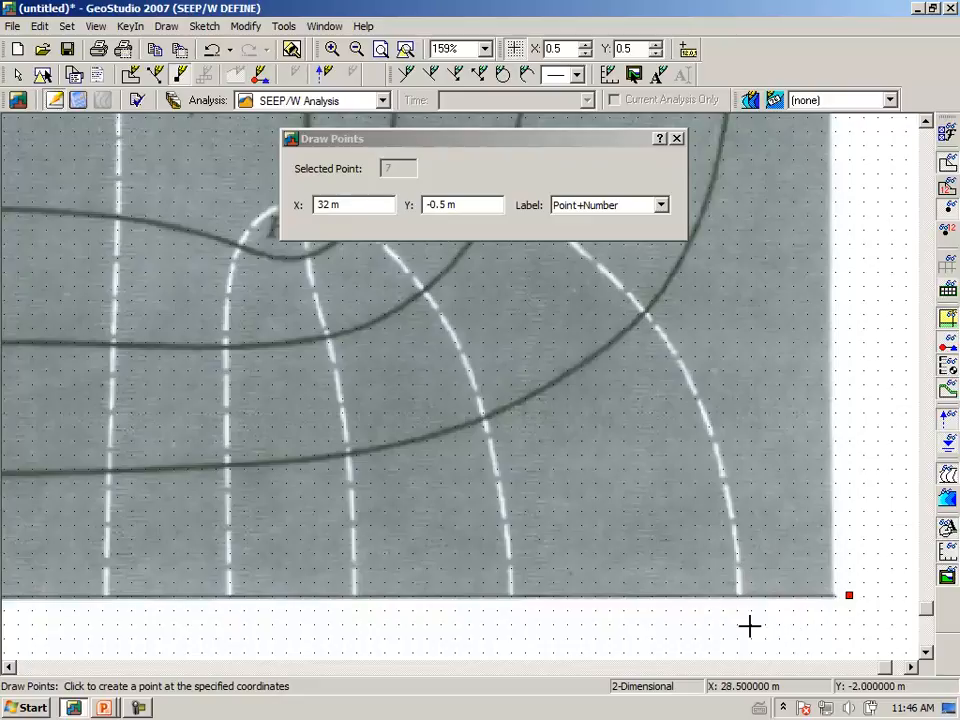
left_click(470, 207)
left_click_drag(470, 207, 358, 205)
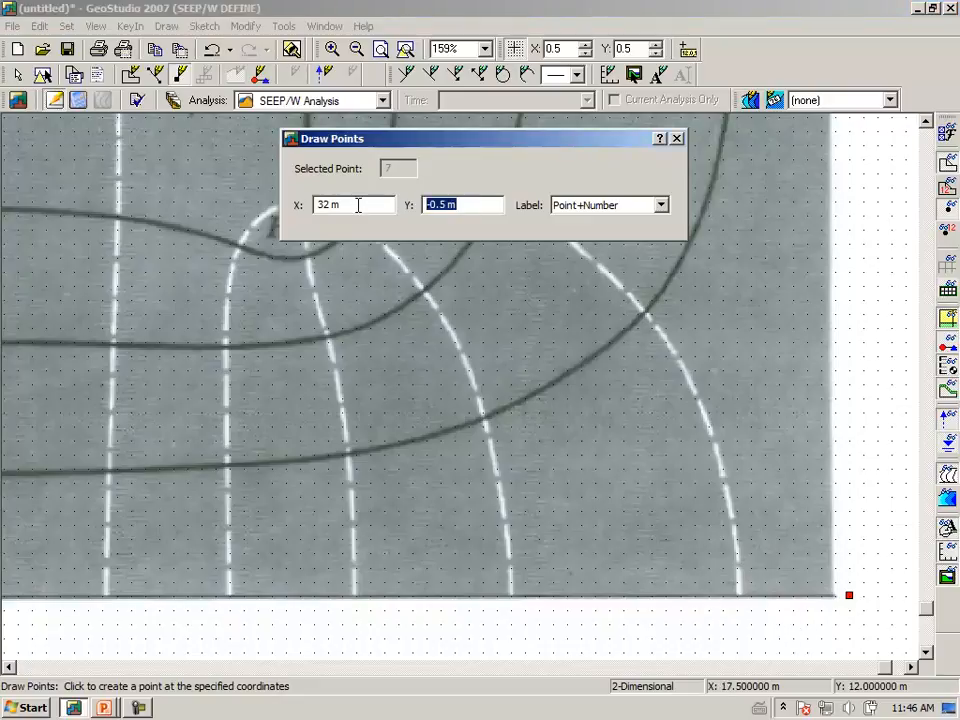
type("0")
key("Tab")
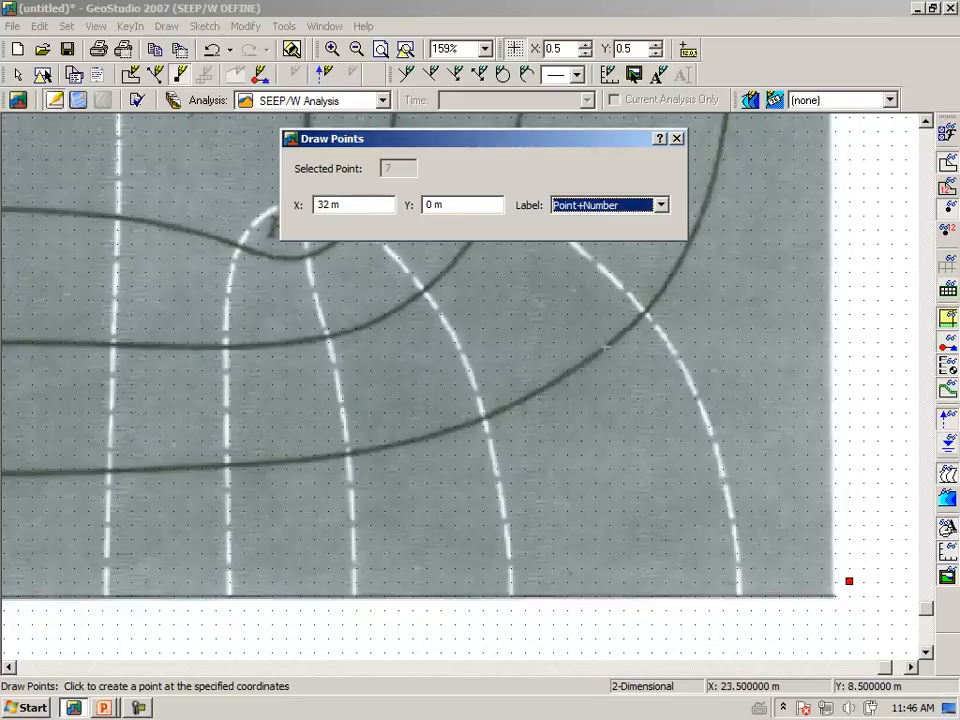
- Draw a point at the upstream bottom corner of the soil layer, at X -32 m and Y 0 m, and finish drawing points
mouse_move(883, 670)
left_mouse_down()
mouse_move(246, 714)
mouse_move(82, 711)
left_mouse_up()
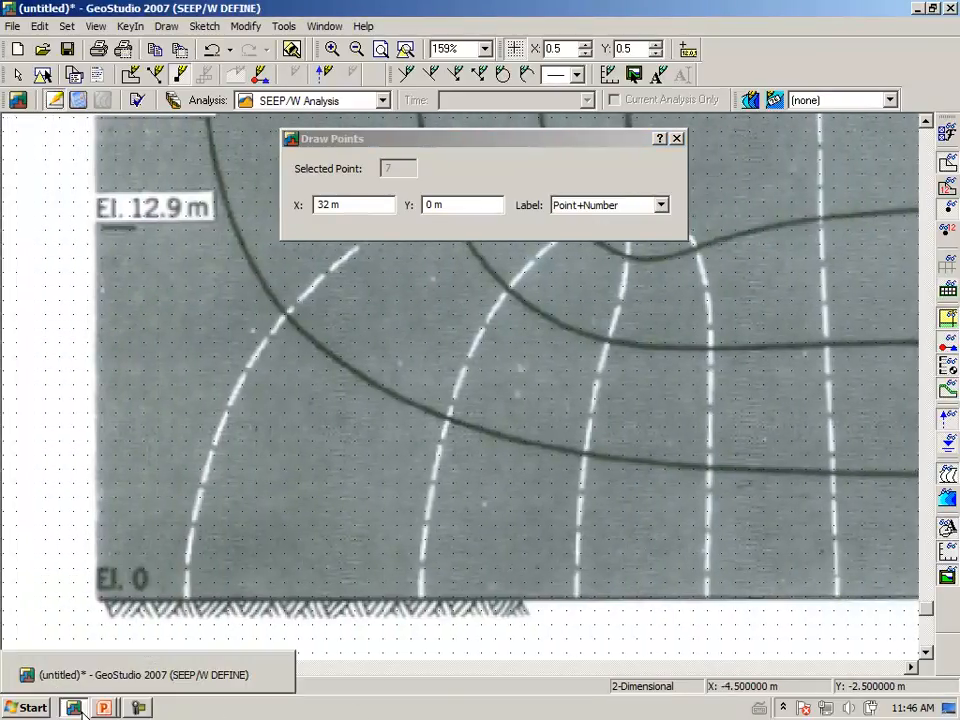
left_click(86, 610)
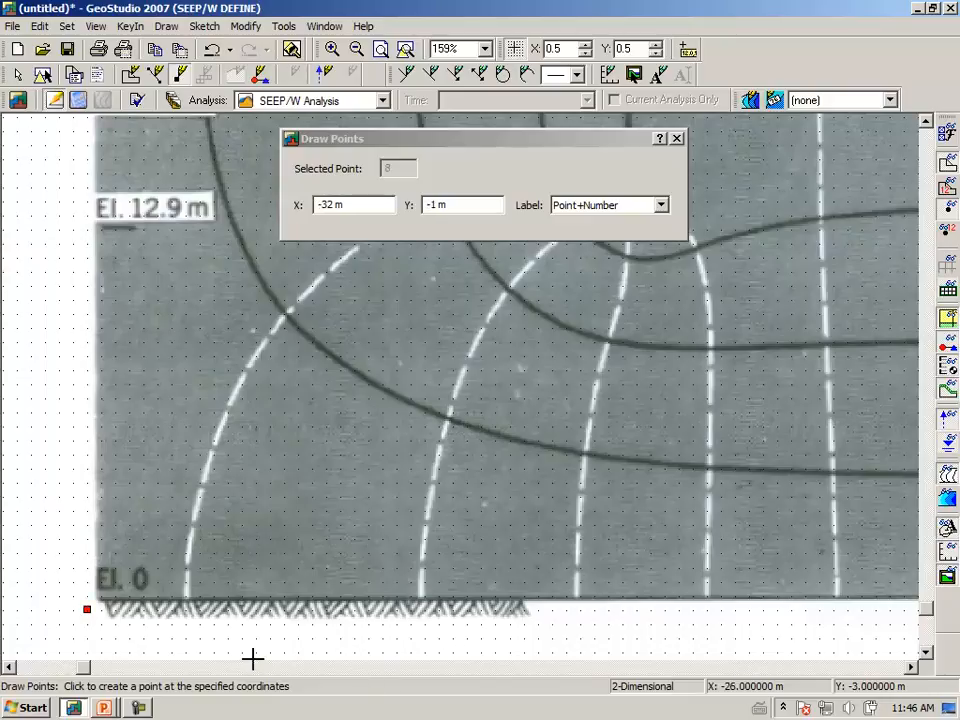
left_click(499, 208)
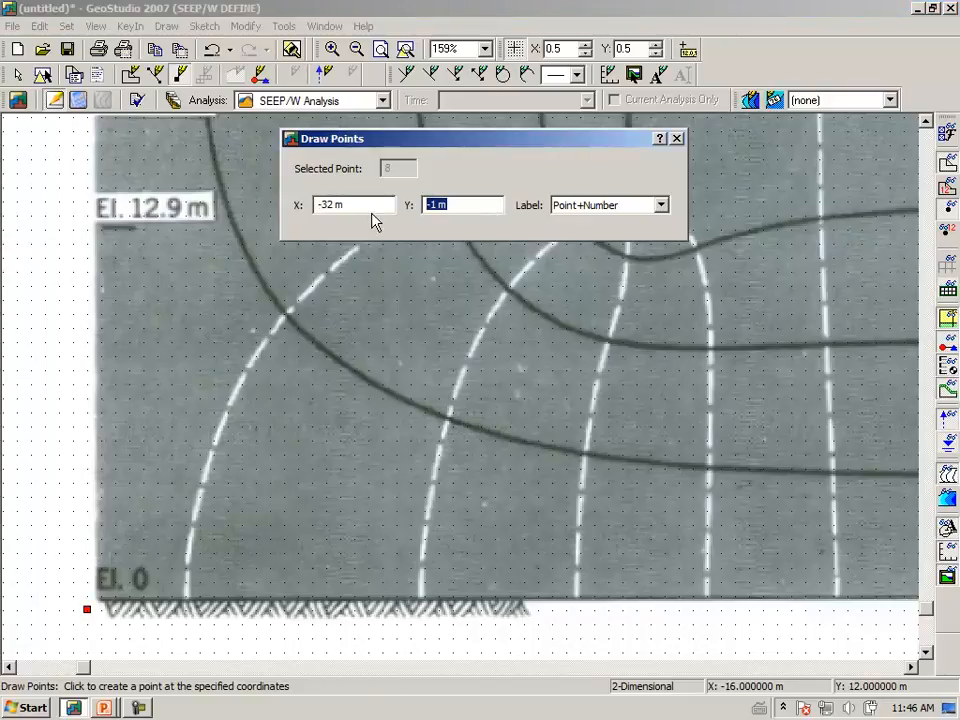
type("0")
key("Tab")
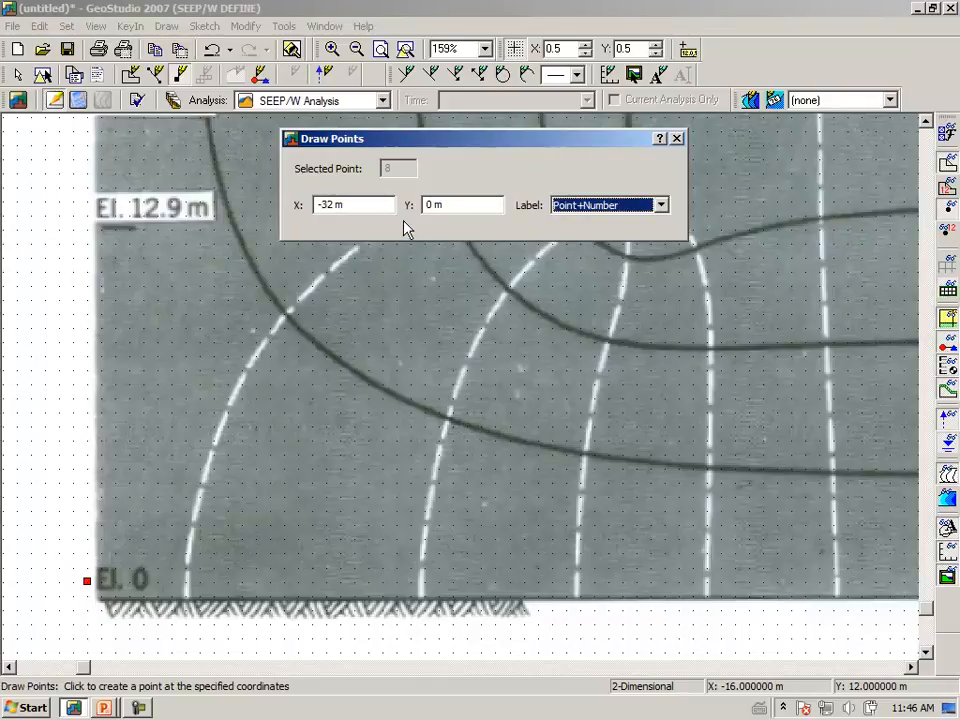
key("Tab")
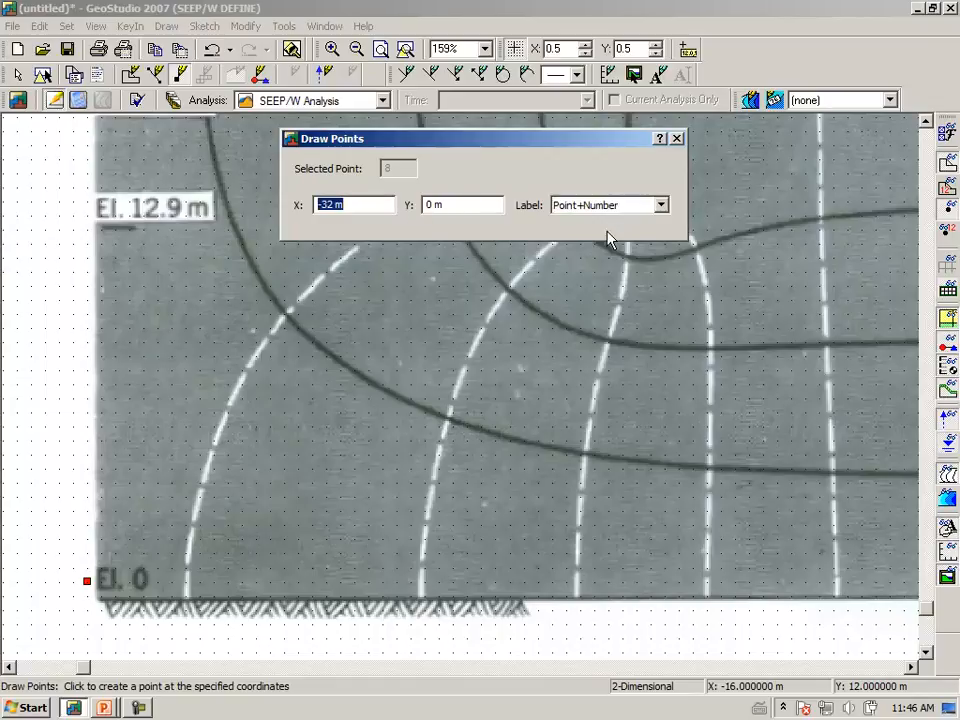
left_click(677, 139)
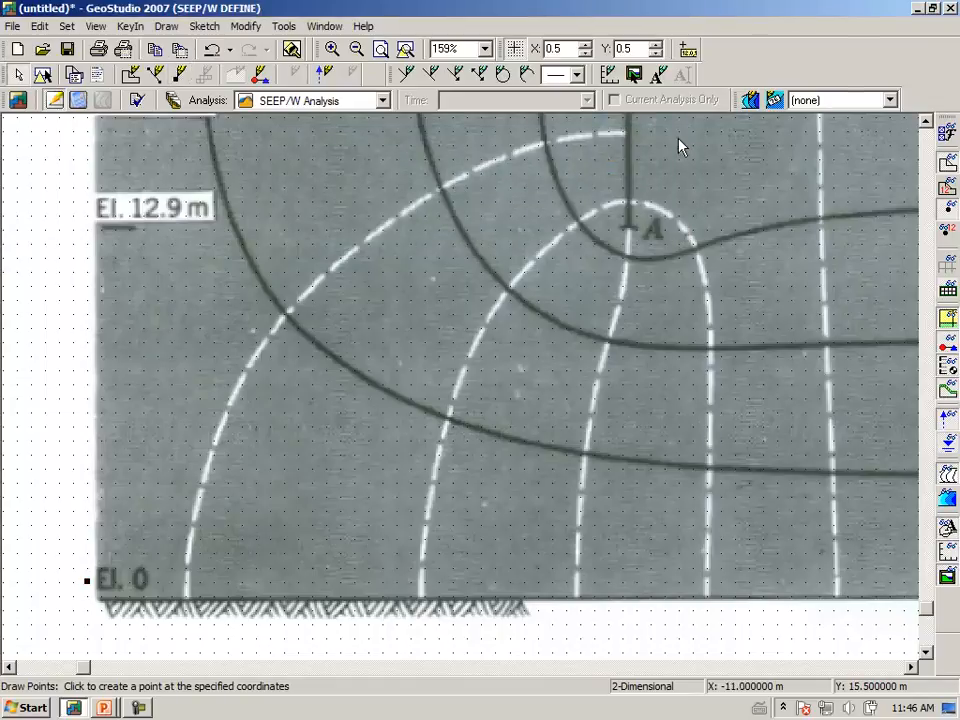
- Set the Y coordinate of the soil layer's upstream bottom corner point to -0.5 m to match the picture's base line
left_click(406, 50)
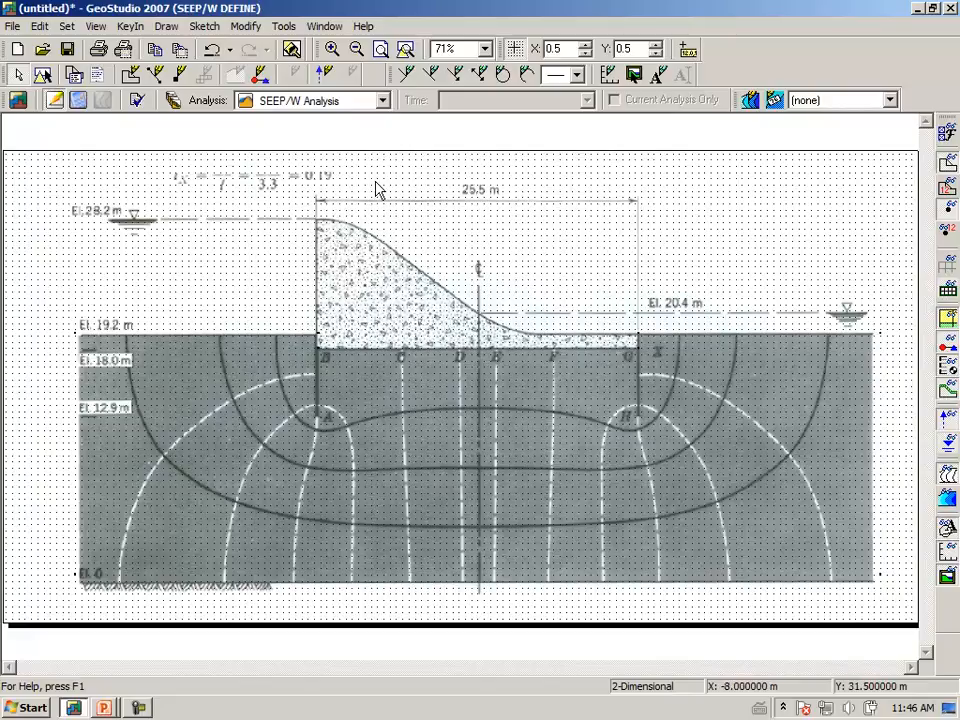
left_click(332, 49)
left_click_drag(232, 383, 26, 636)
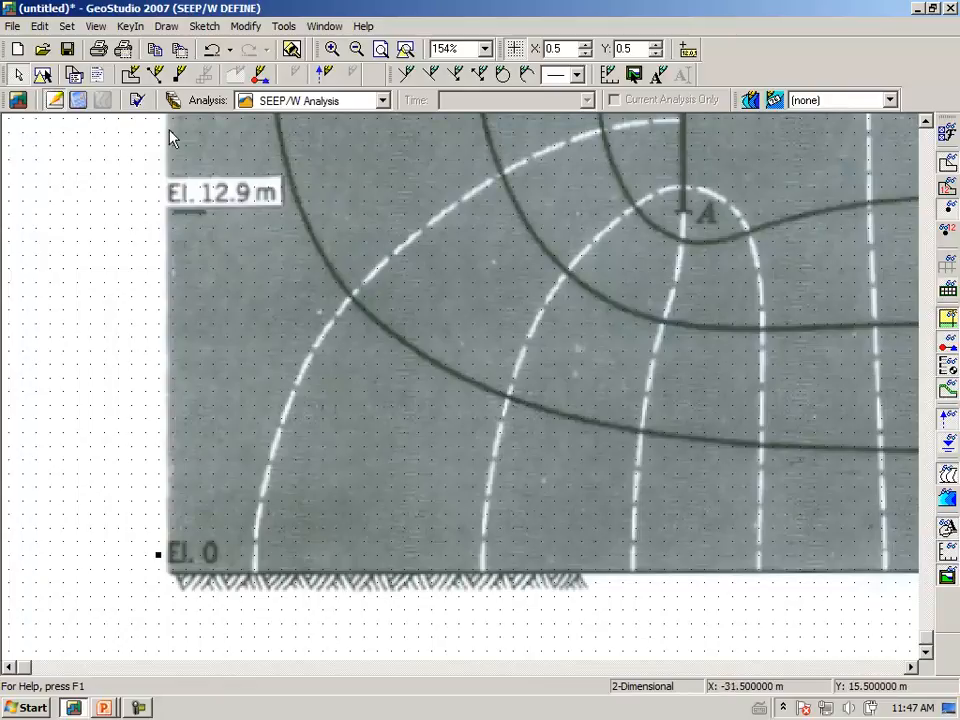
left_click(167, 28)
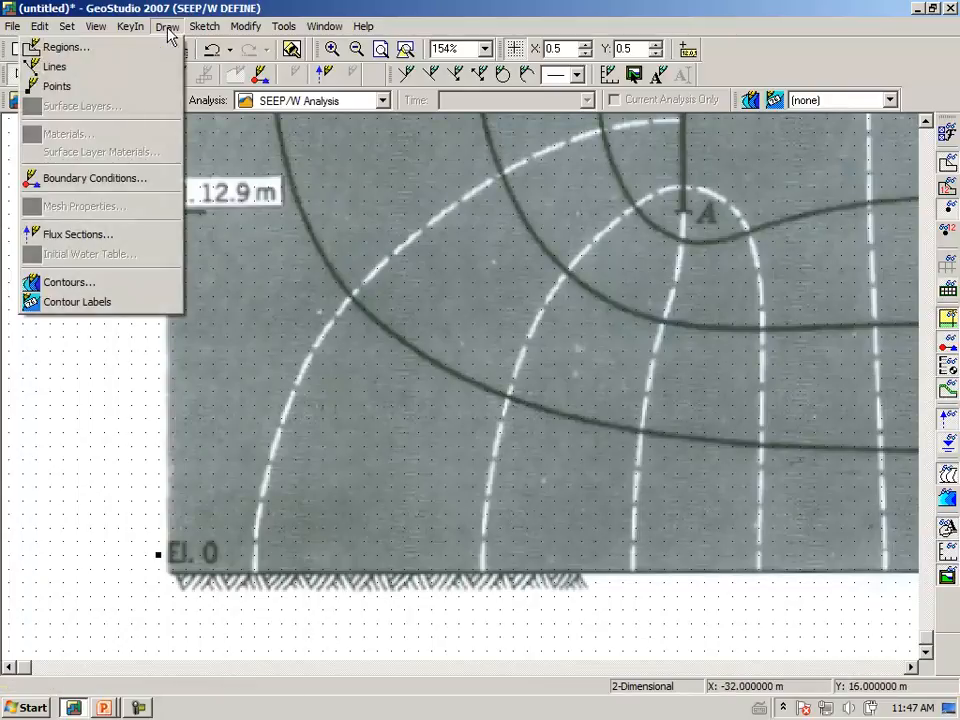
left_click(120, 87)
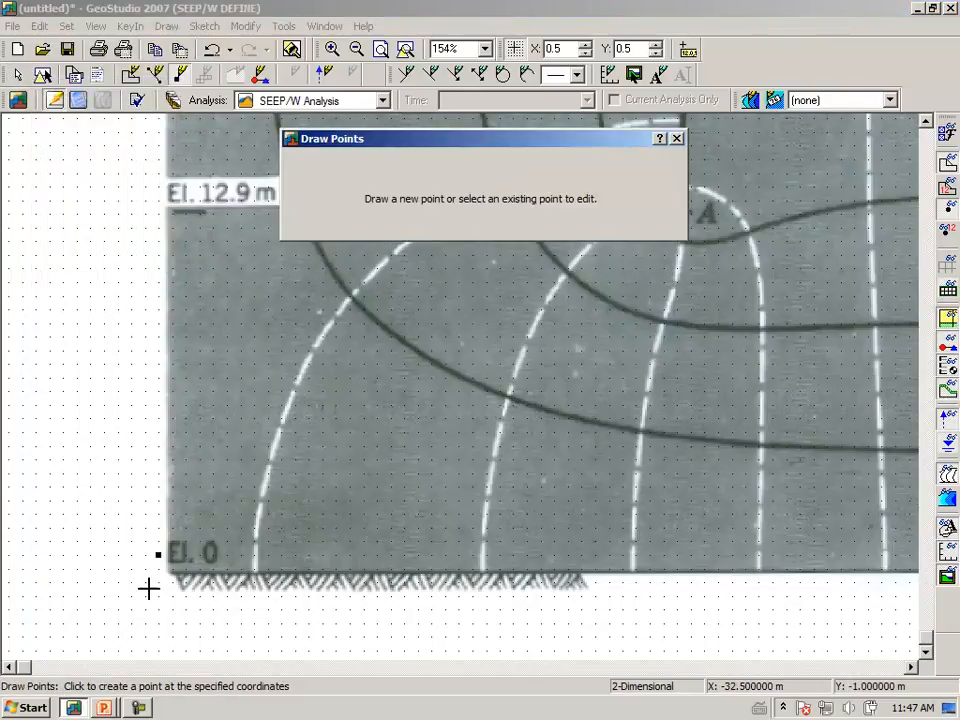
left_click(157, 556)
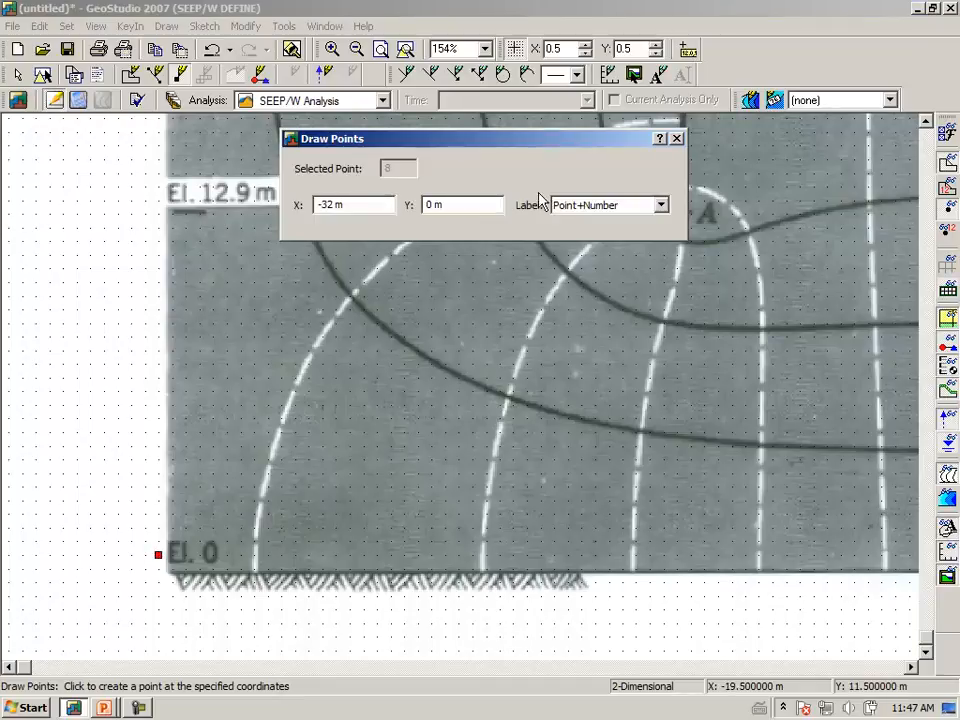
left_click_drag(491, 202, 341, 200)
type("-0.5")
key("Tab")
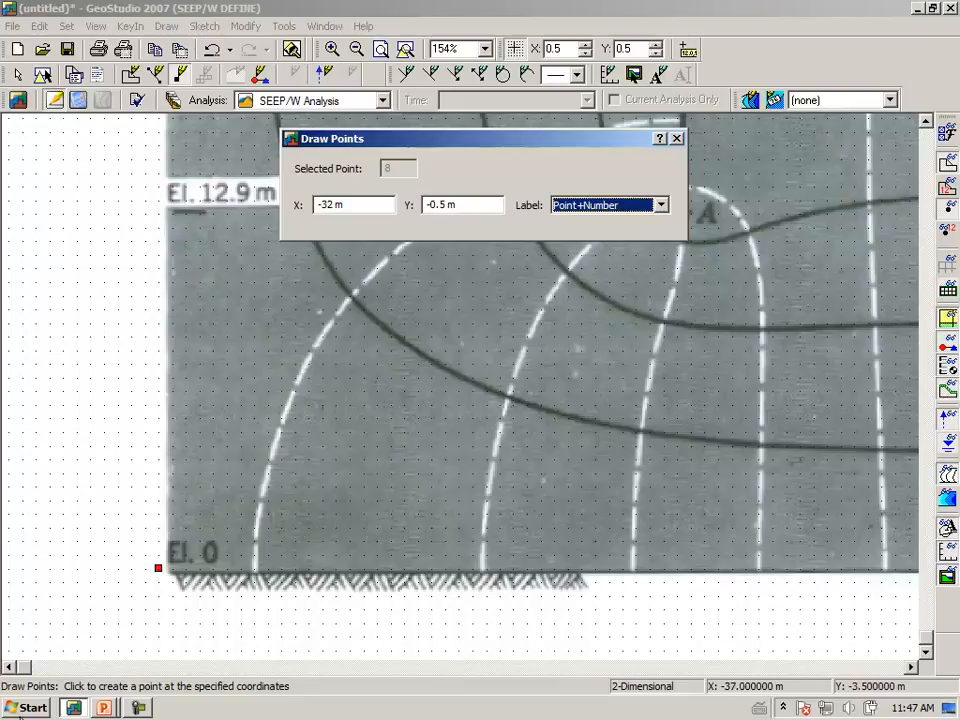
- Set the Y coordinate of the soil layer's downstream bottom corner point to -0.5 m and finish editing points
left_click_drag(28, 668, 868, 652)
left_click(871, 553)
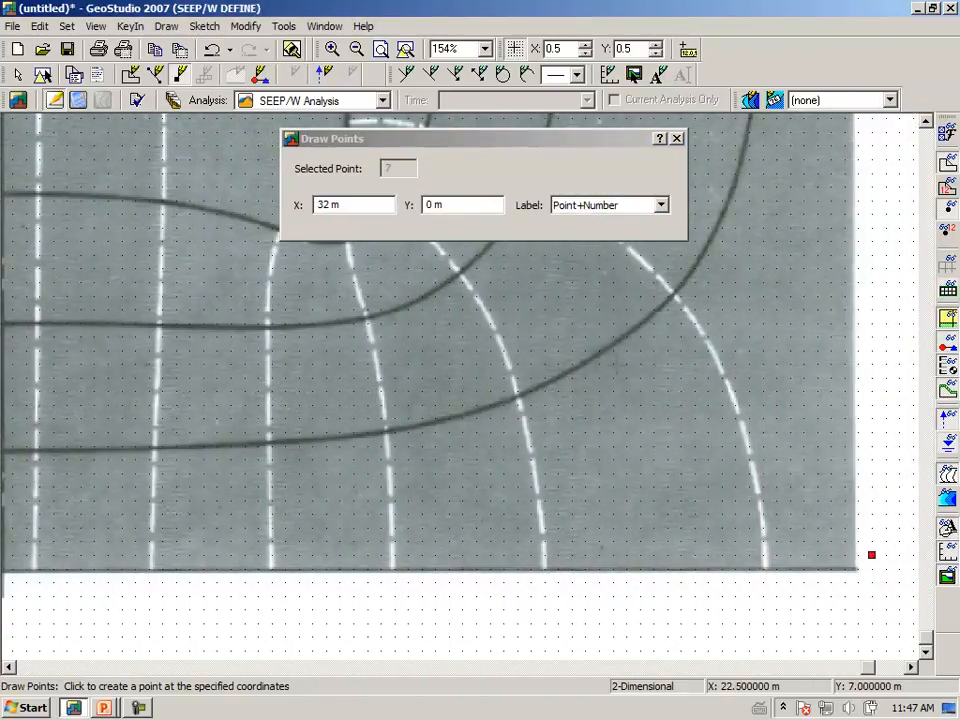
left_click(461, 208)
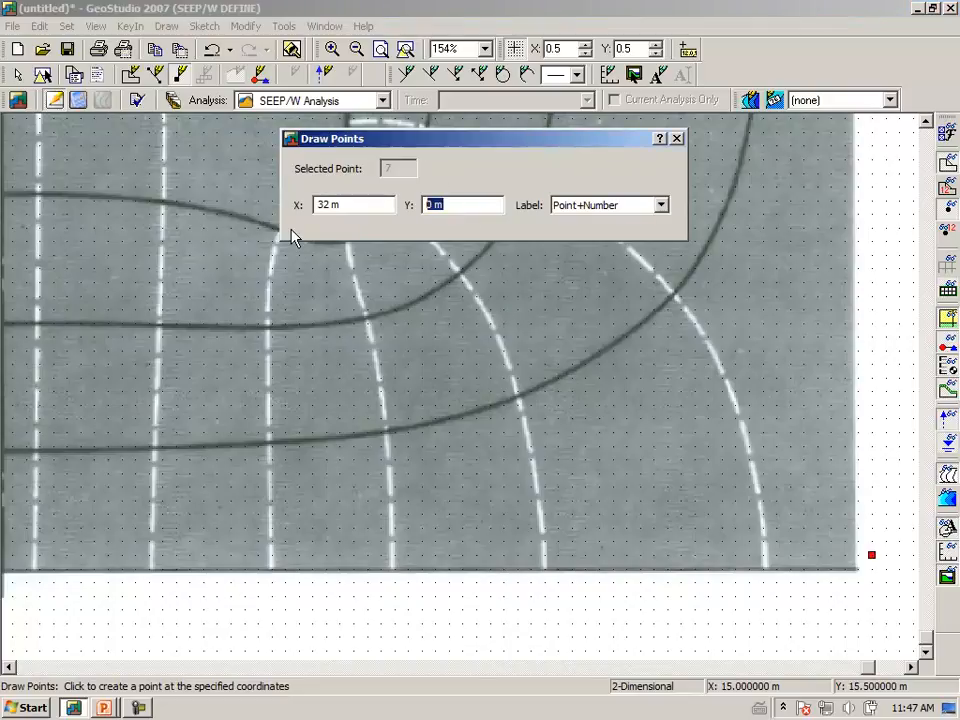
type("-0.5")
key("Tab")
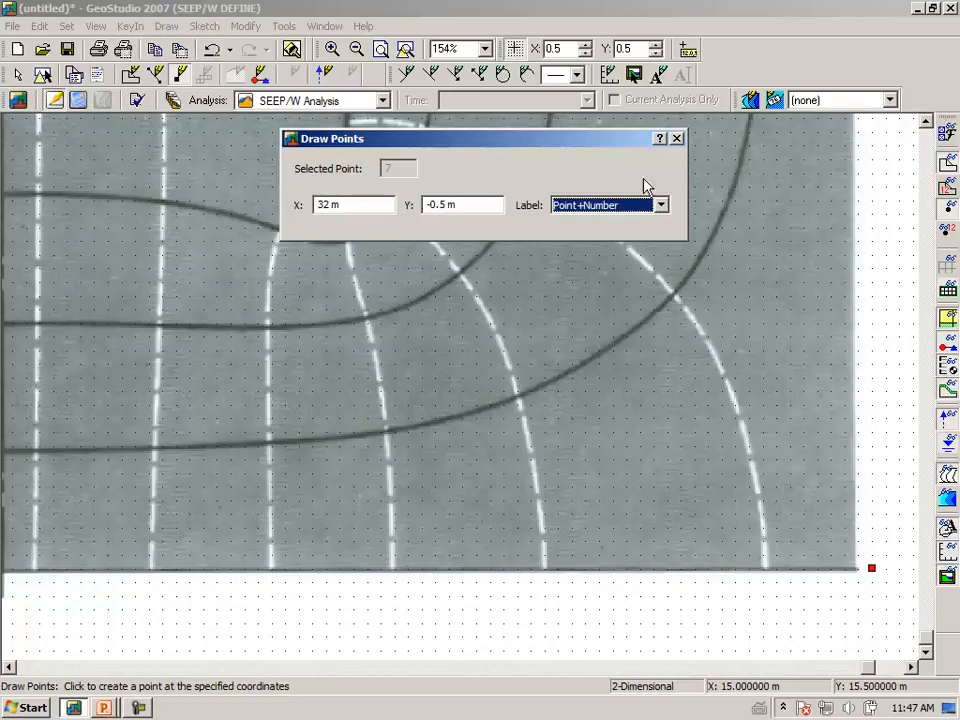
left_click(677, 138)
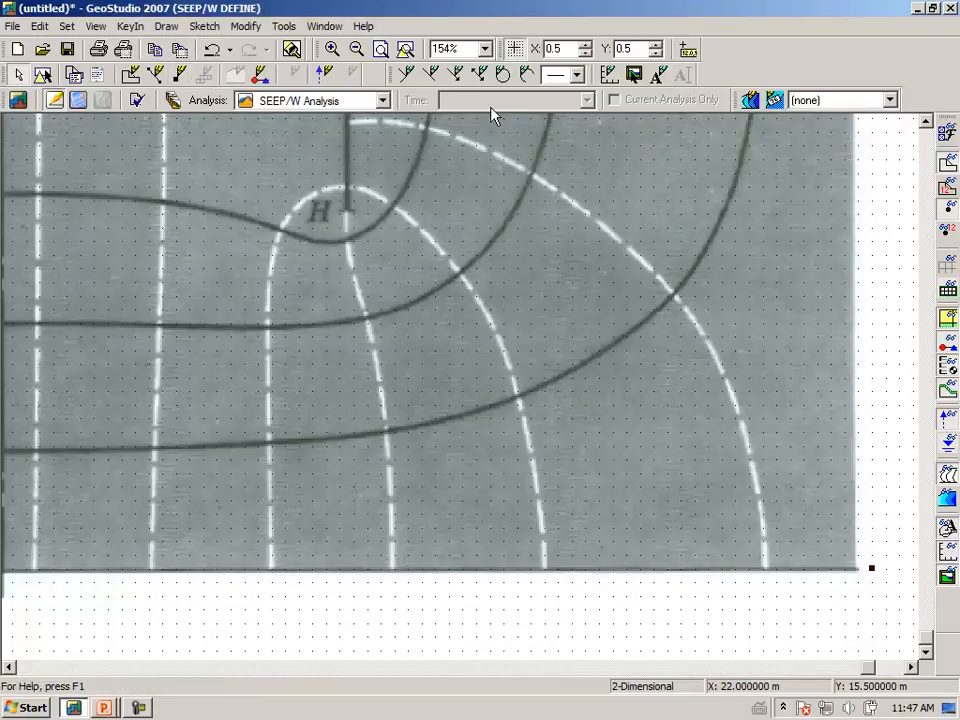
left_click(406, 53)
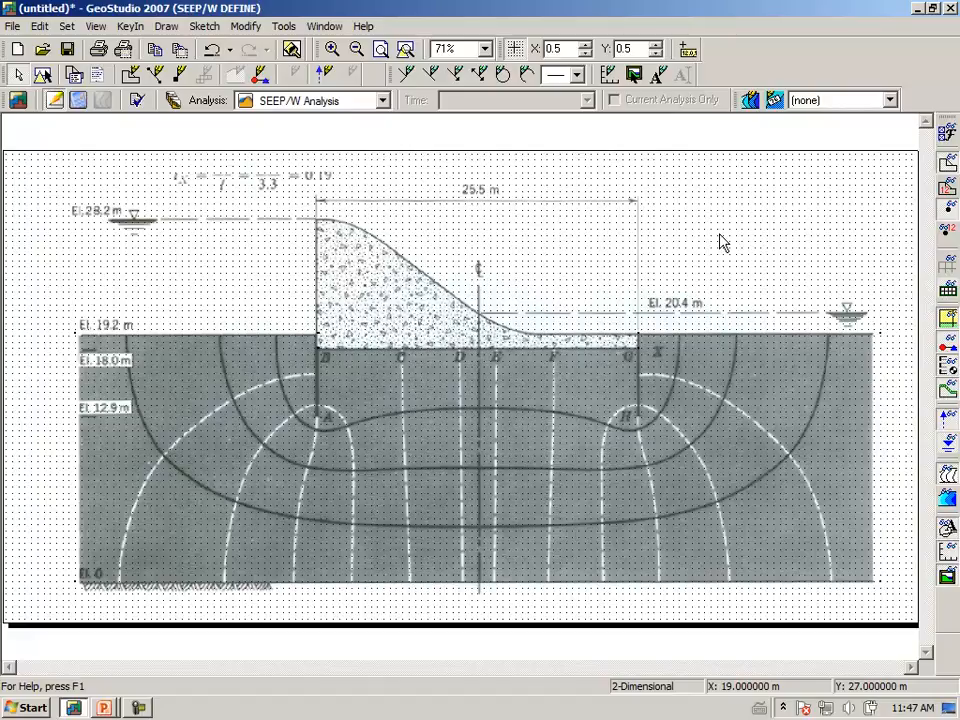
- Turn off the grid and draw the soil region through the eight existing points along the ground surface, dam base and bottom boundary
left_click(520, 58)
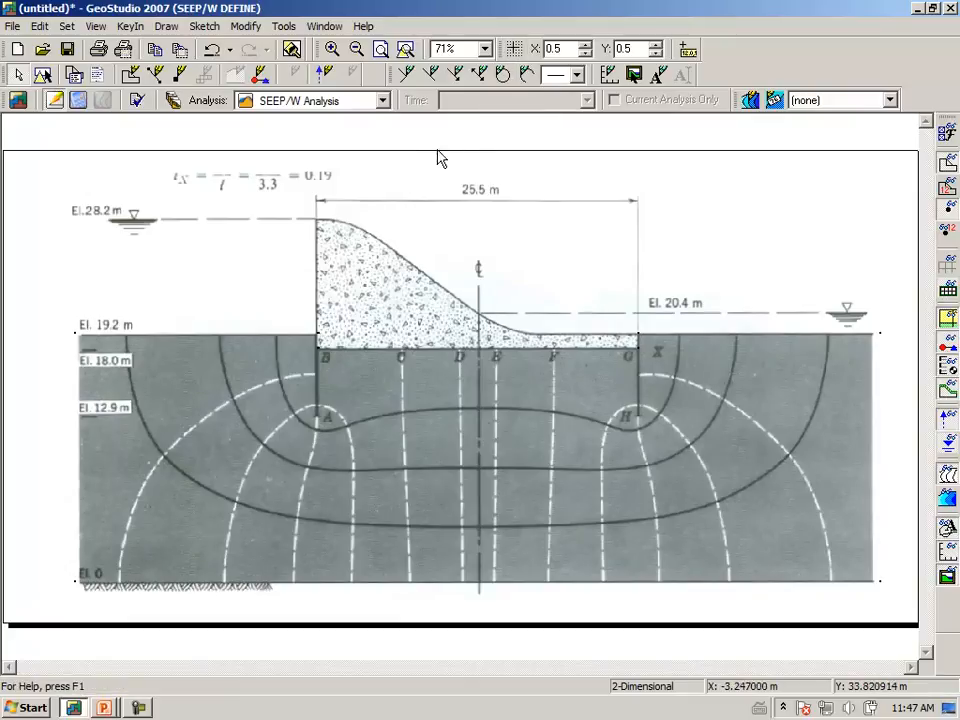
left_click(166, 27)
left_click(146, 47)
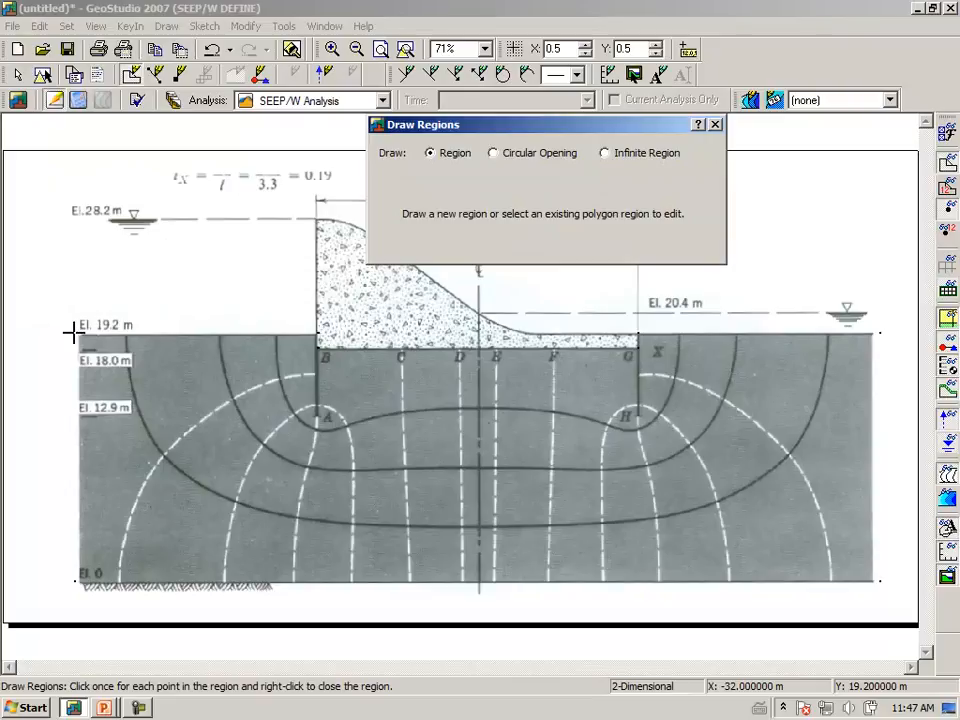
left_click(73, 332)
left_click(318, 333)
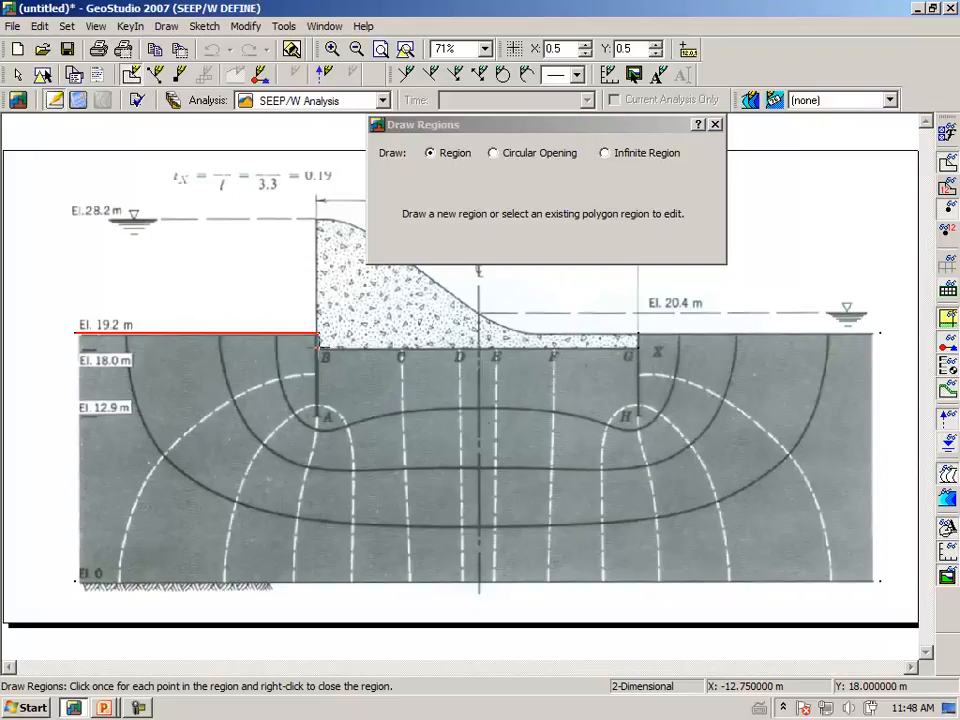
left_click(318, 346)
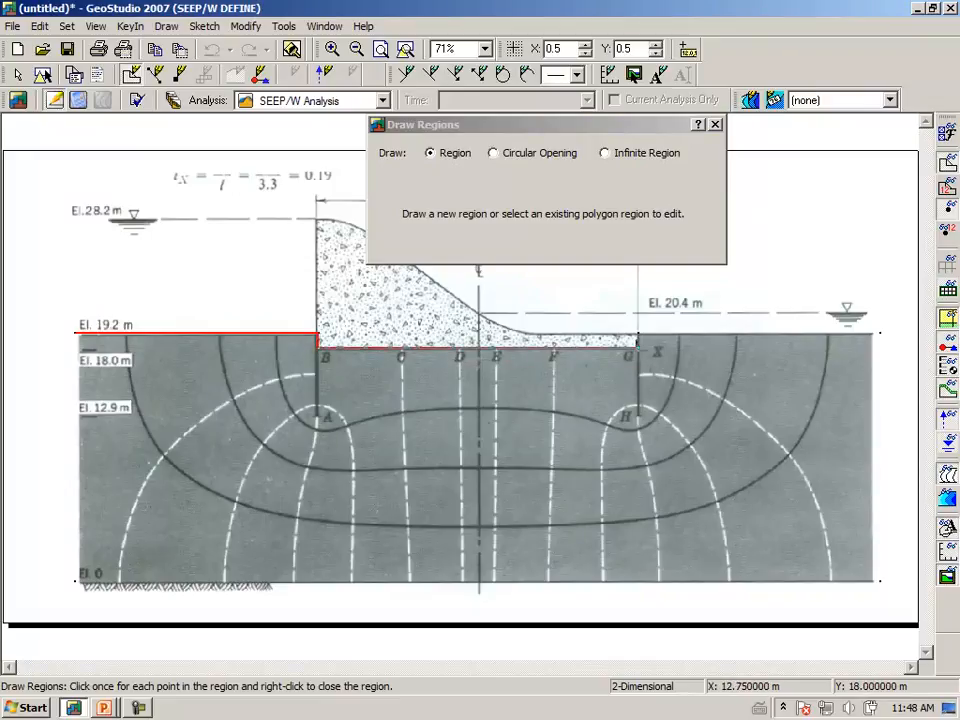
left_click(637, 347)
left_click(638, 332)
left_click(880, 333)
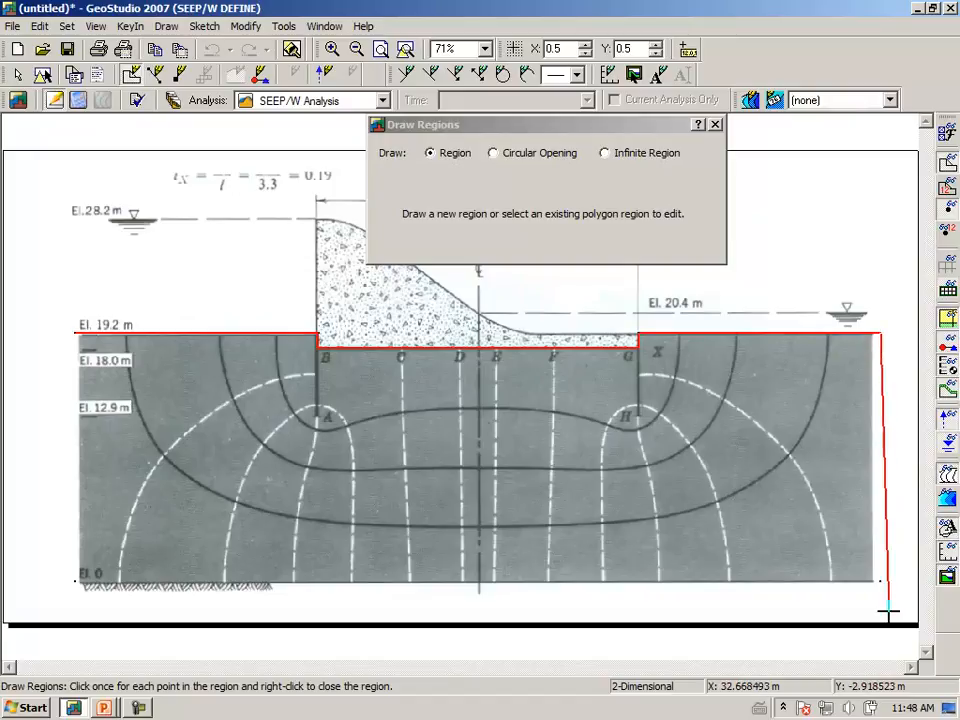
left_click(880, 580)
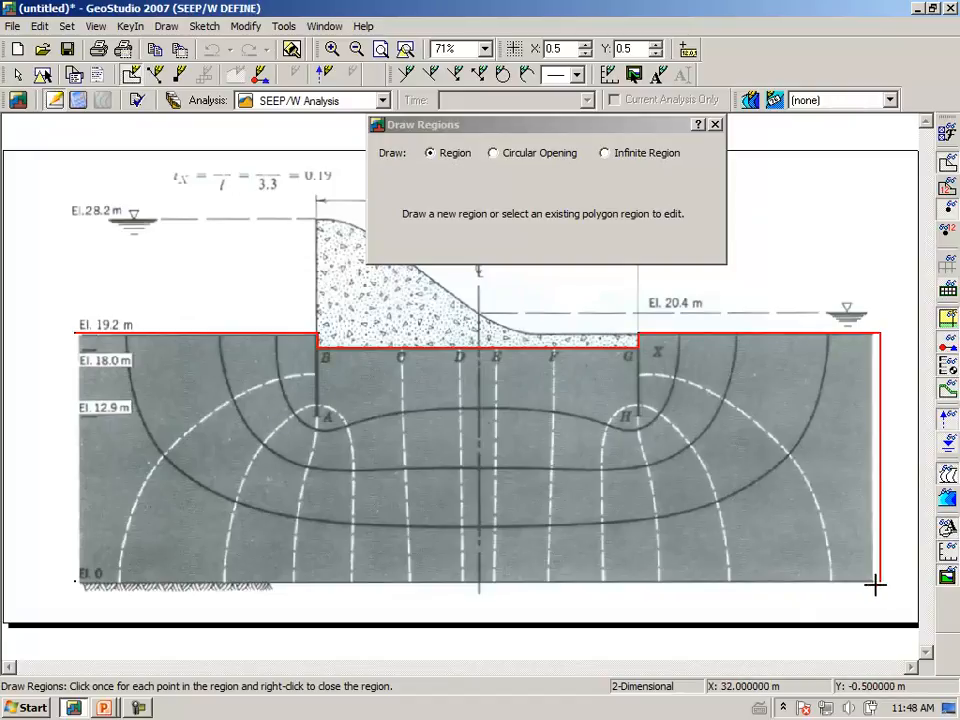
left_click(75, 581)
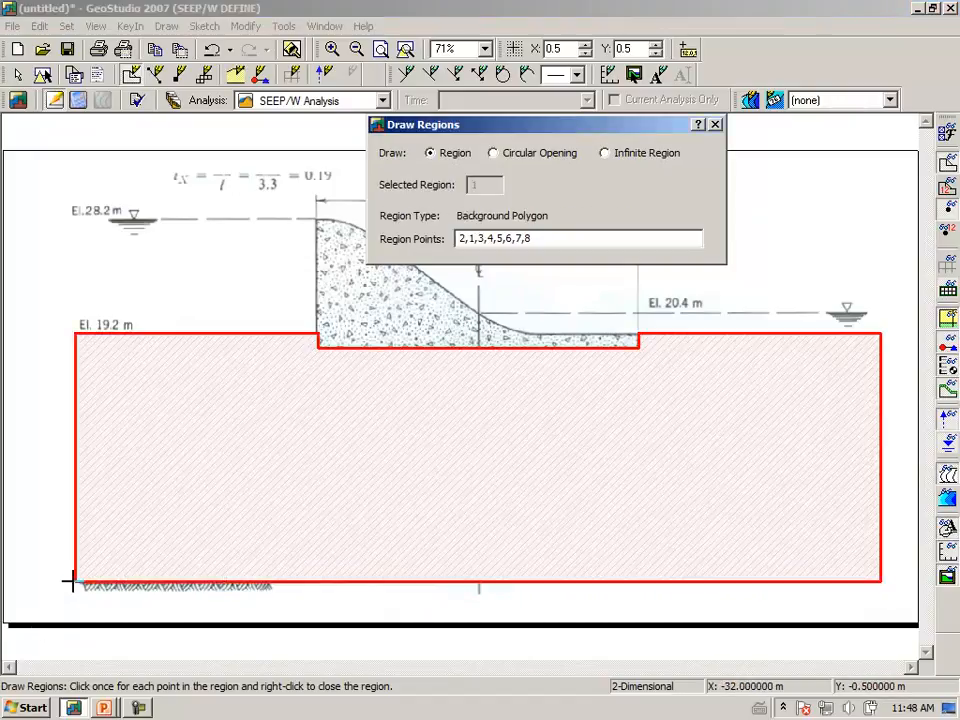
left_click(716, 126)
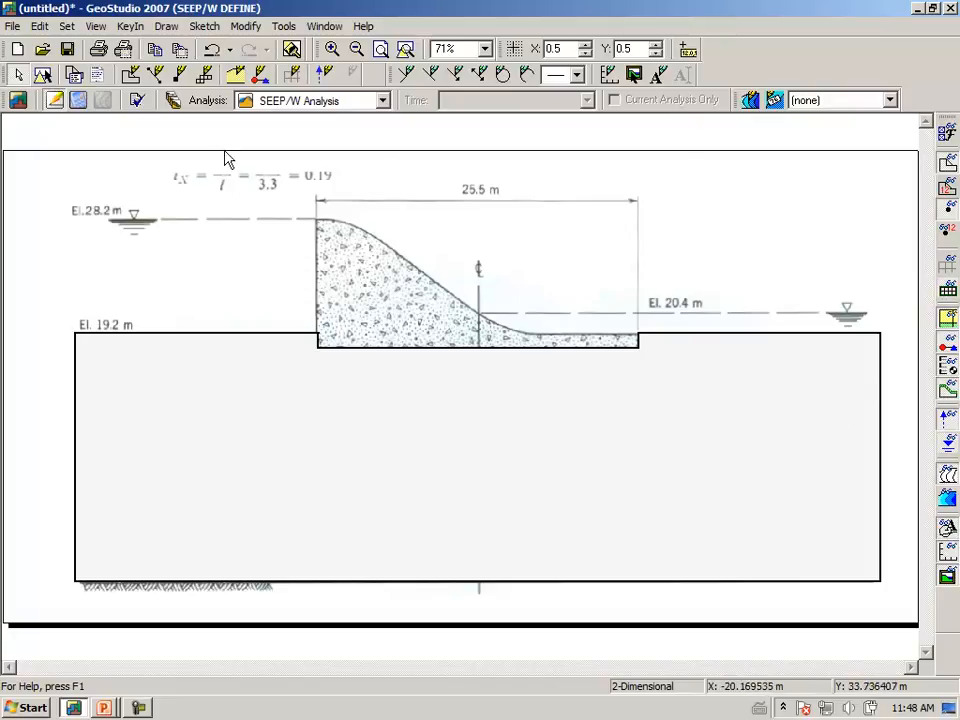
- Move the imported dam picture in front of the GeoStudio Objects in the picture order
left_click(205, 27)
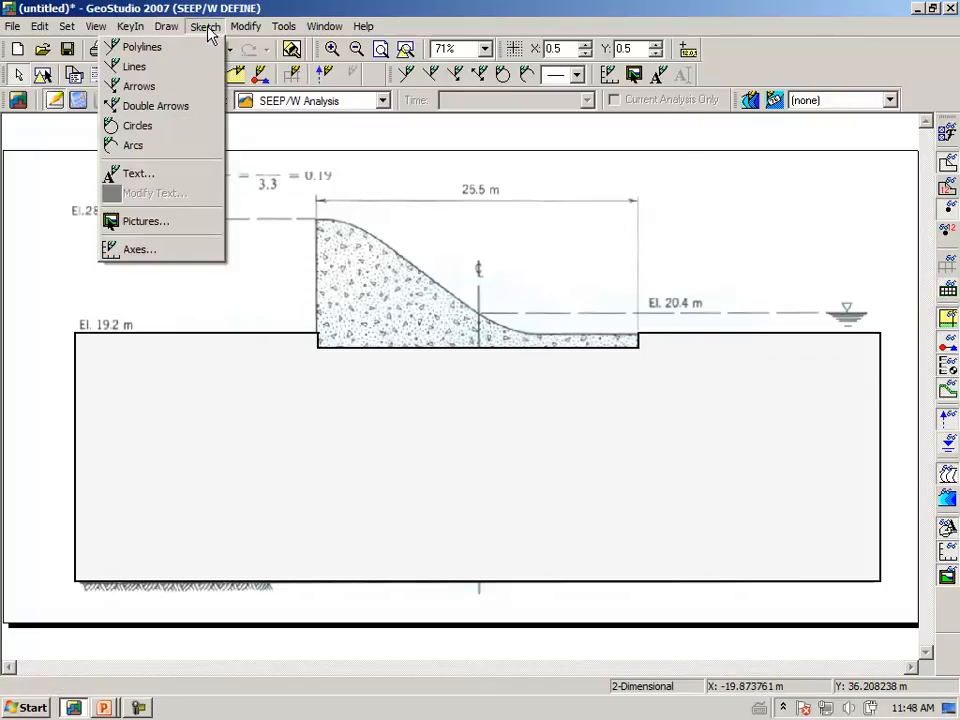
left_click(199, 219)
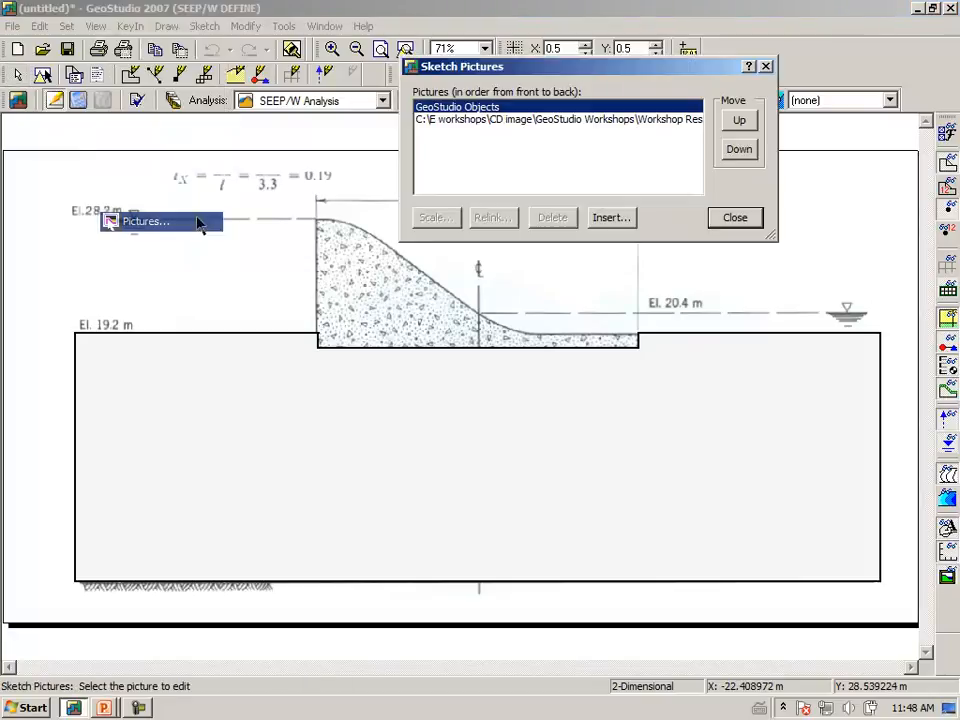
left_click(447, 120)
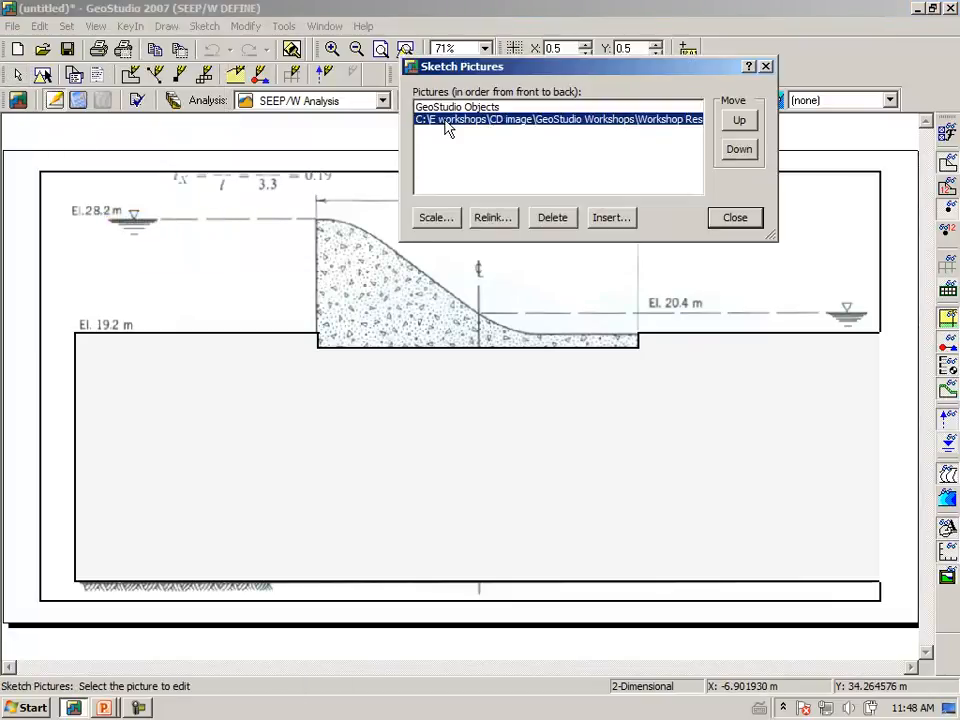
left_click(737, 124)
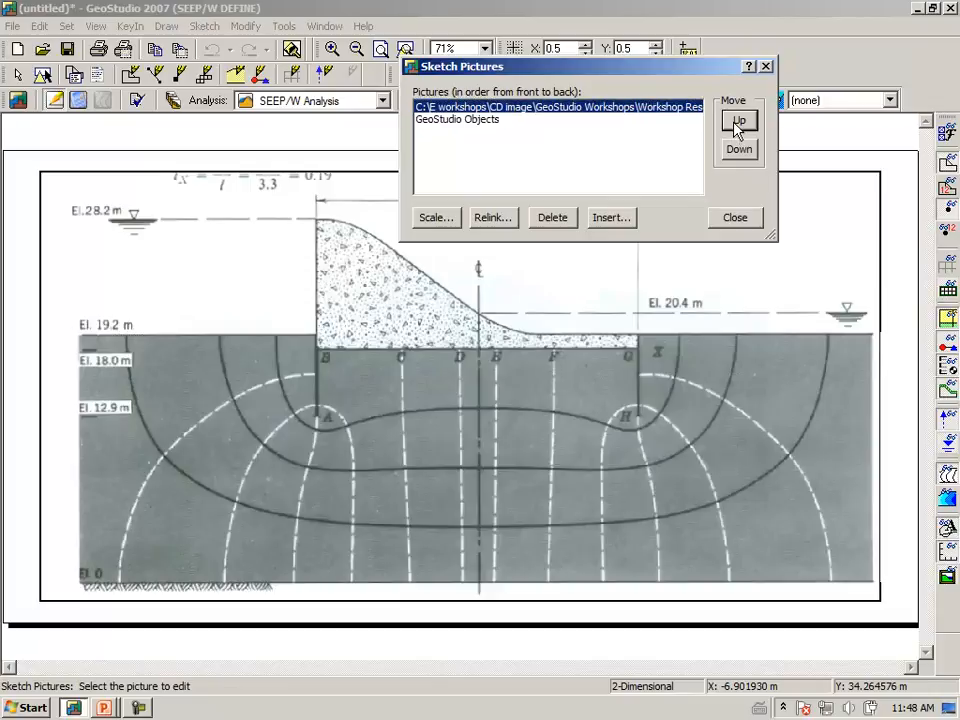
left_click(735, 218)
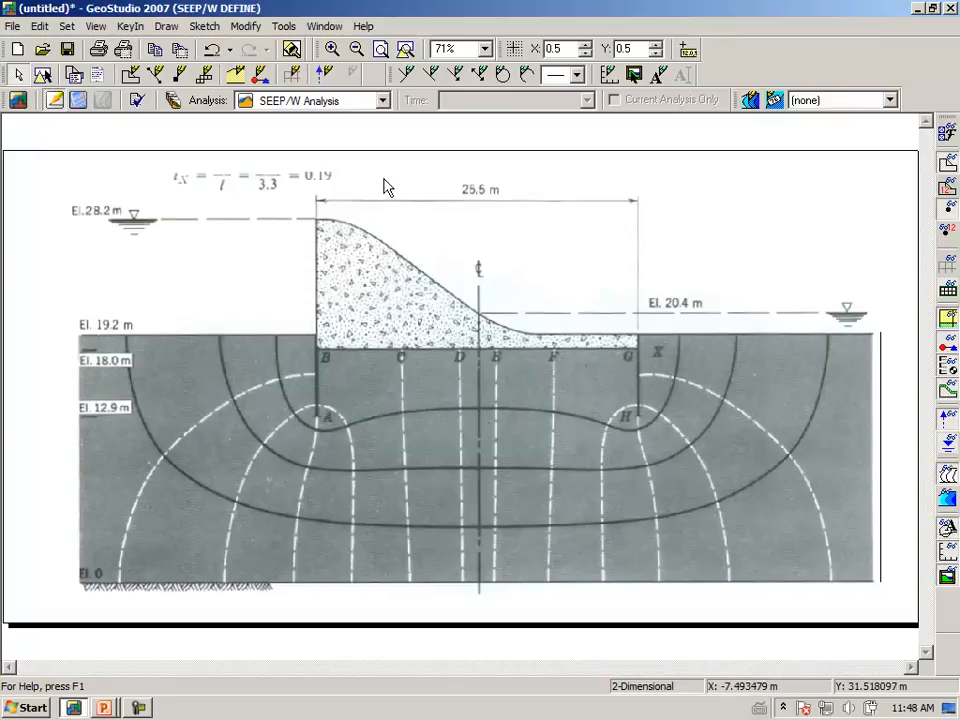
- Turn the grid on and draw a point at the upstream cutoff tip A, at X -12.75 m and Y 12.9 m
left_click(514, 49)
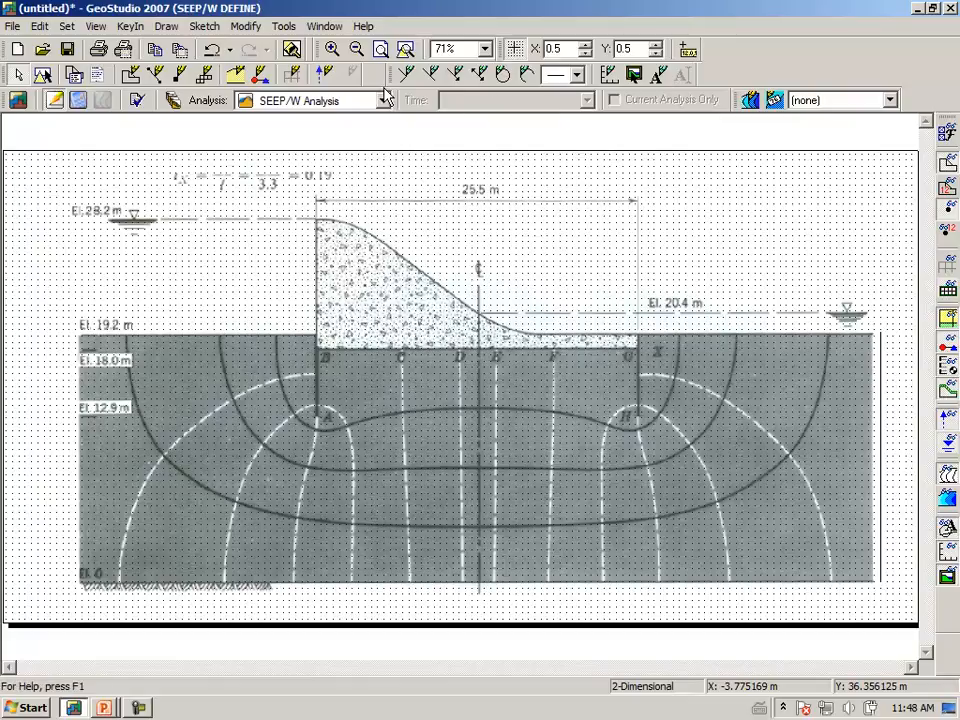
left_click(165, 26)
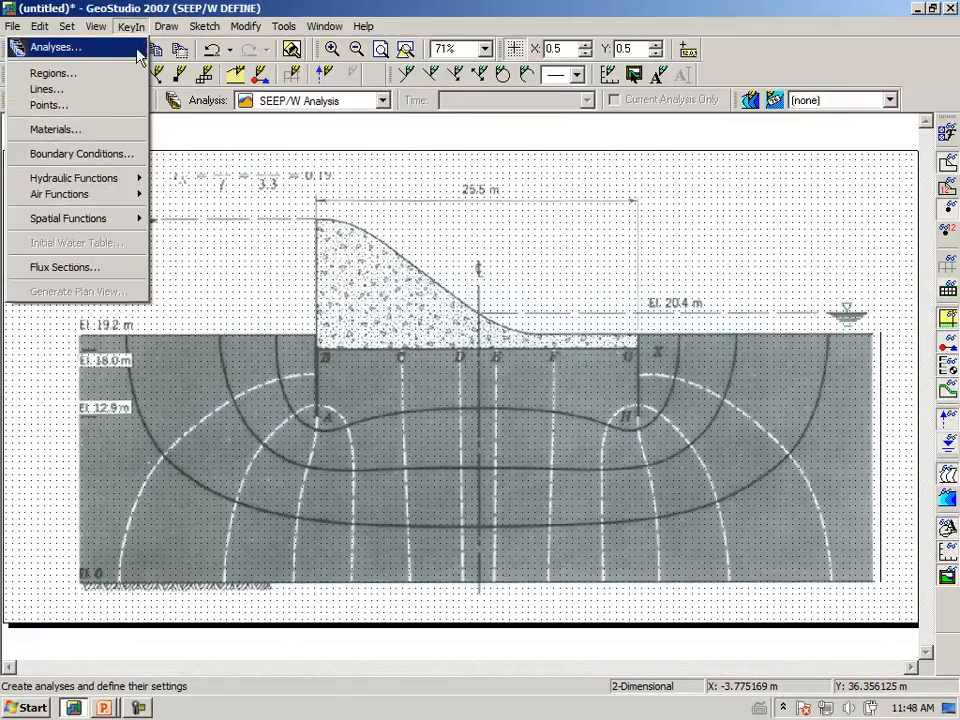
mouse_move(160, 36)
left_click(114, 88)
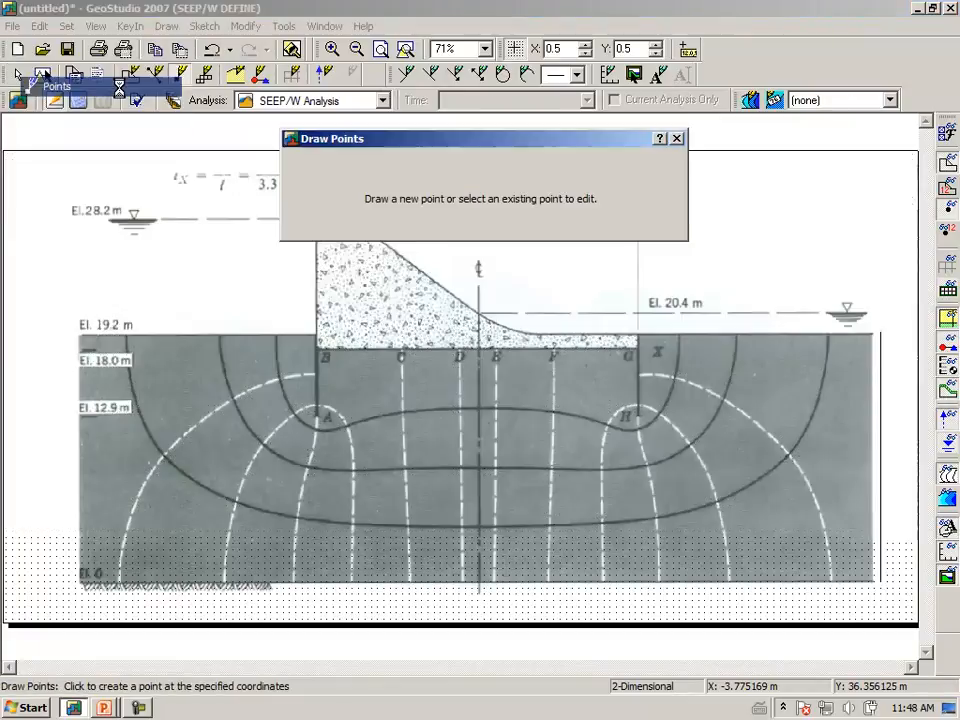
left_click(316, 418)
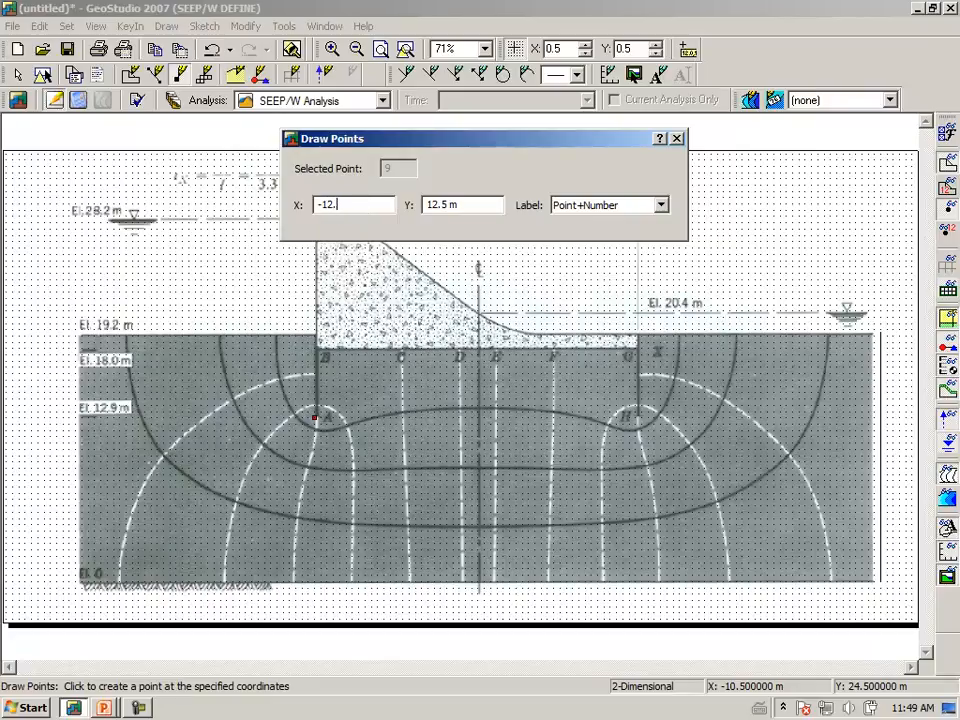
key("Tab")
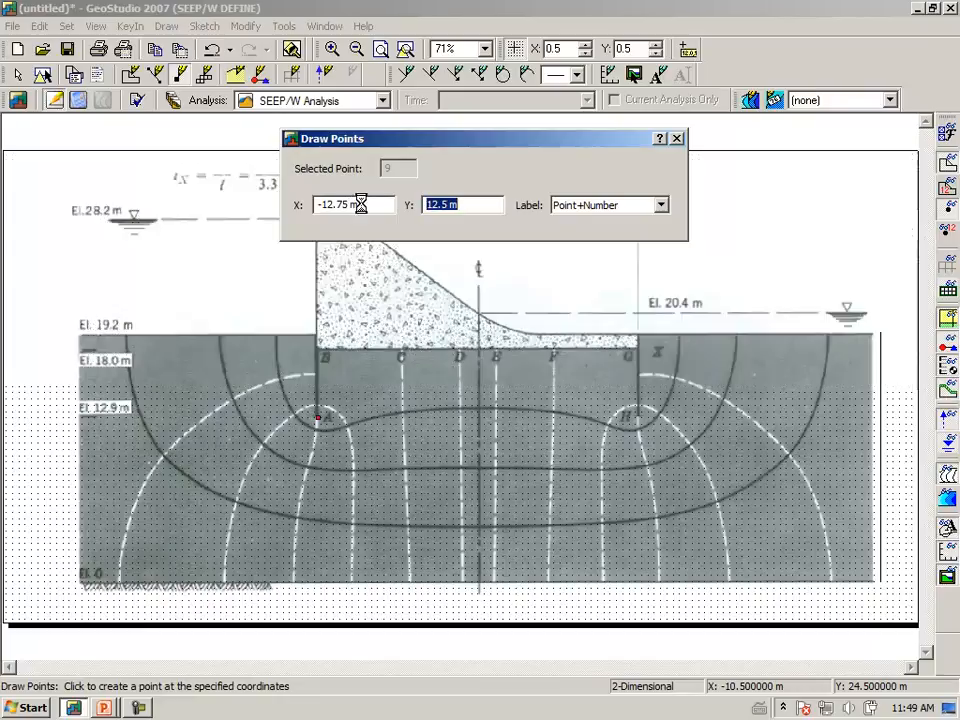
type("12")
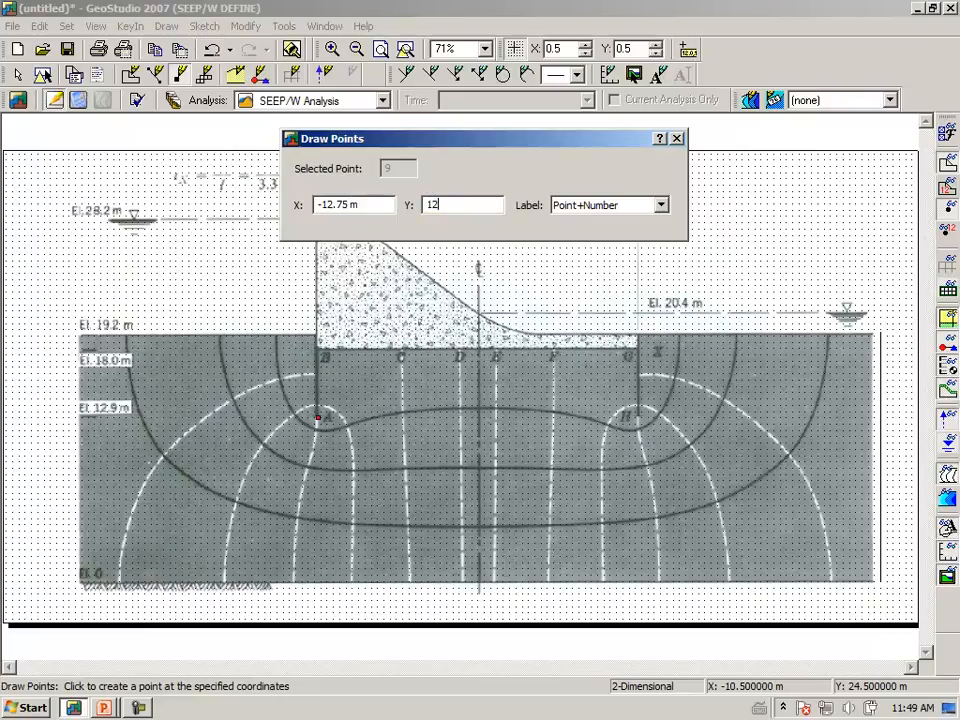
type(".9")
key("Tab")
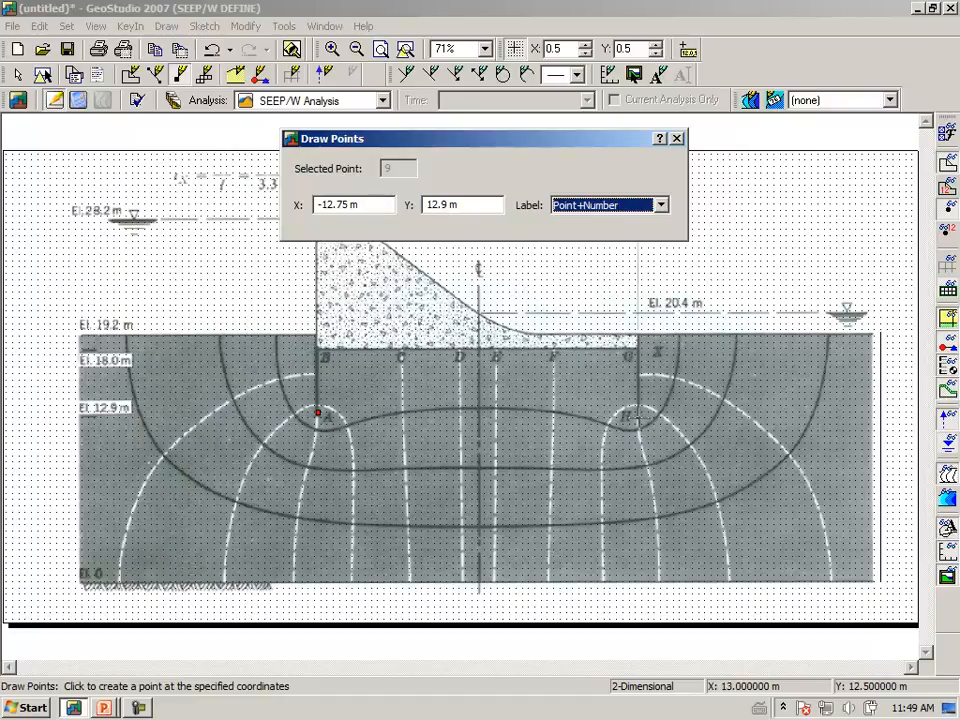
- Draw a point at the downstream cutoff tip H, at X 12.75 m and Y 12.9 m, and finish drawing points
left_click(641, 416)
left_click(366, 204)
left_click_drag(366, 204, 166, 186)
type("12.")
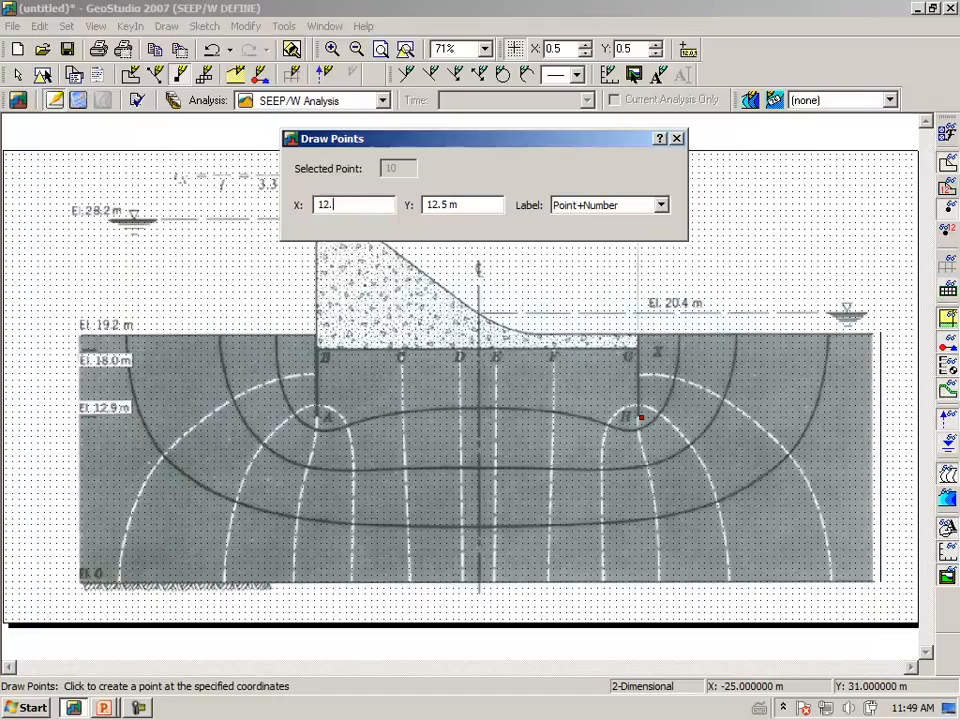
key("Tab")
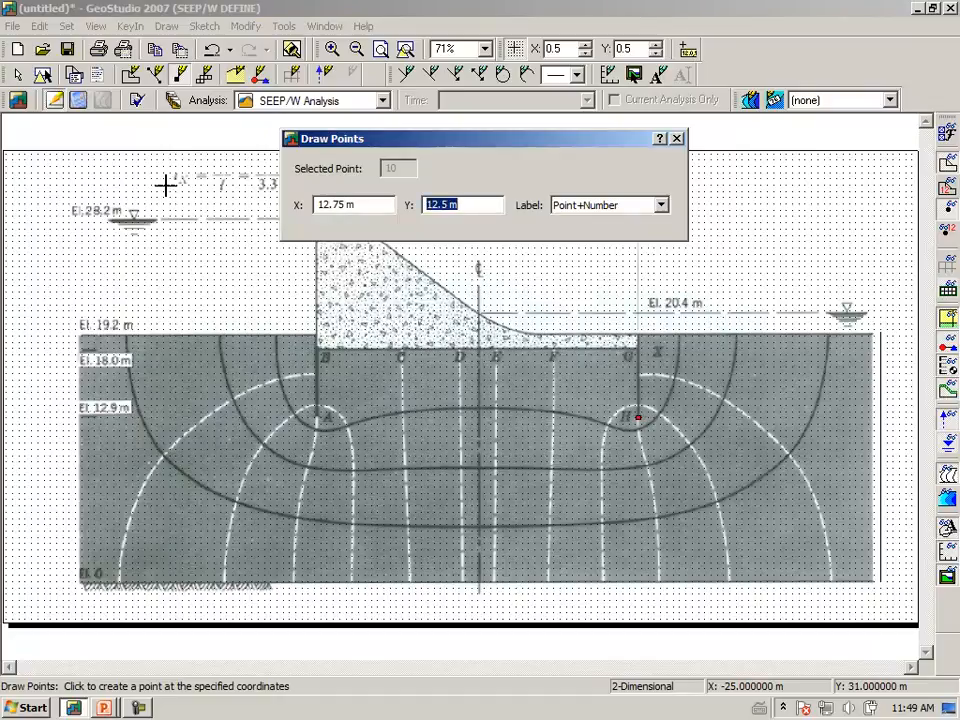
type("12.9")
key("Tab")
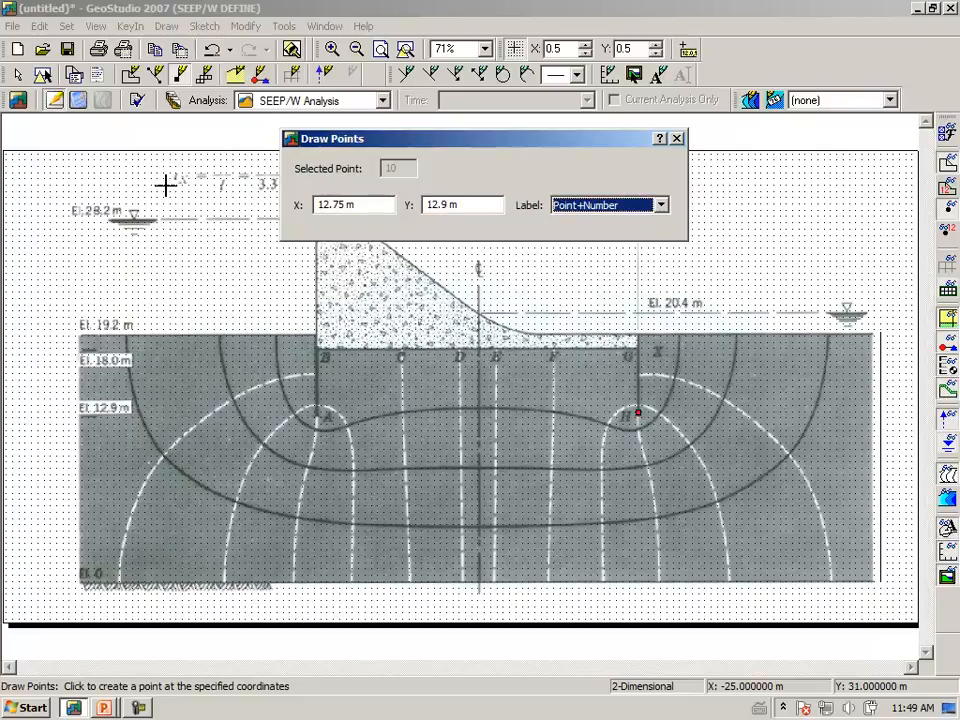
left_click(677, 139)
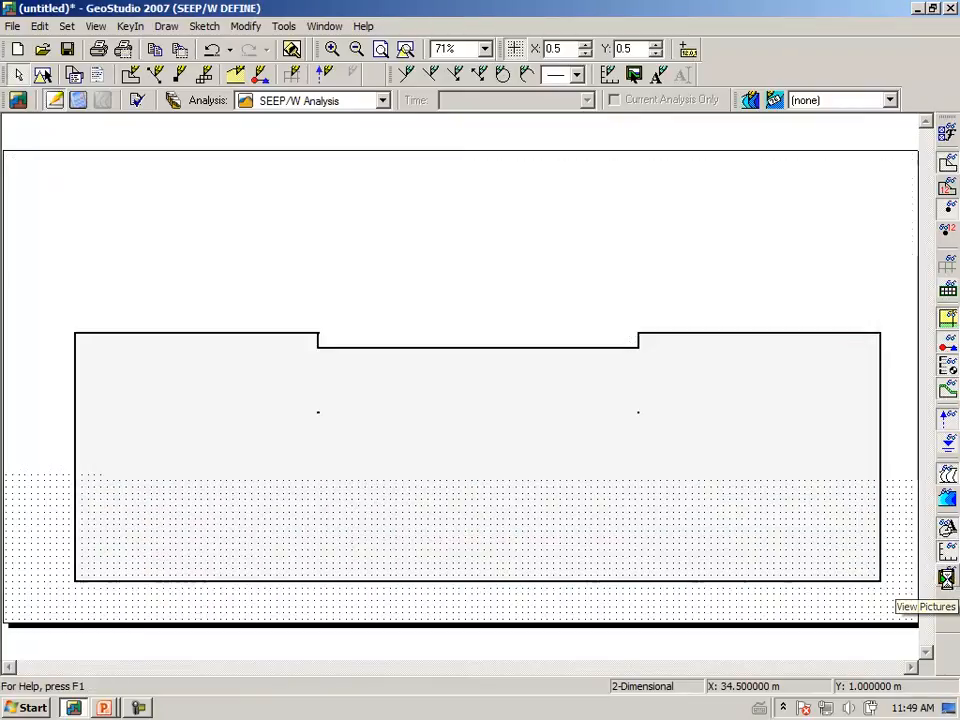
- Hide the picture and grid, and draw the upstream cutoff line from the dam base corner down to its tip point
left_click(948, 578)
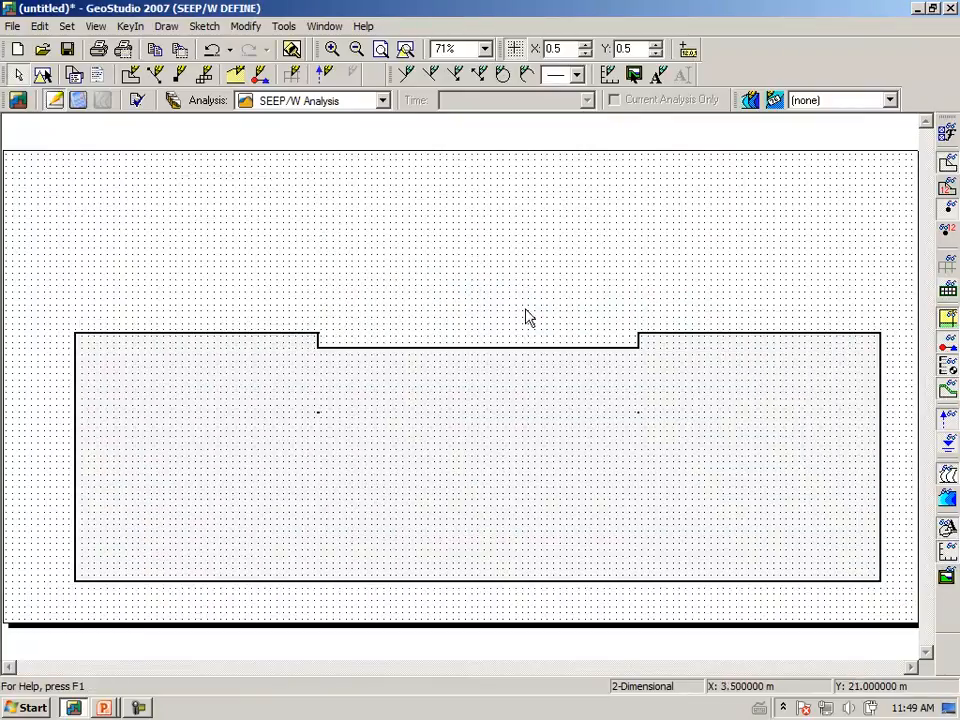
left_click(518, 48)
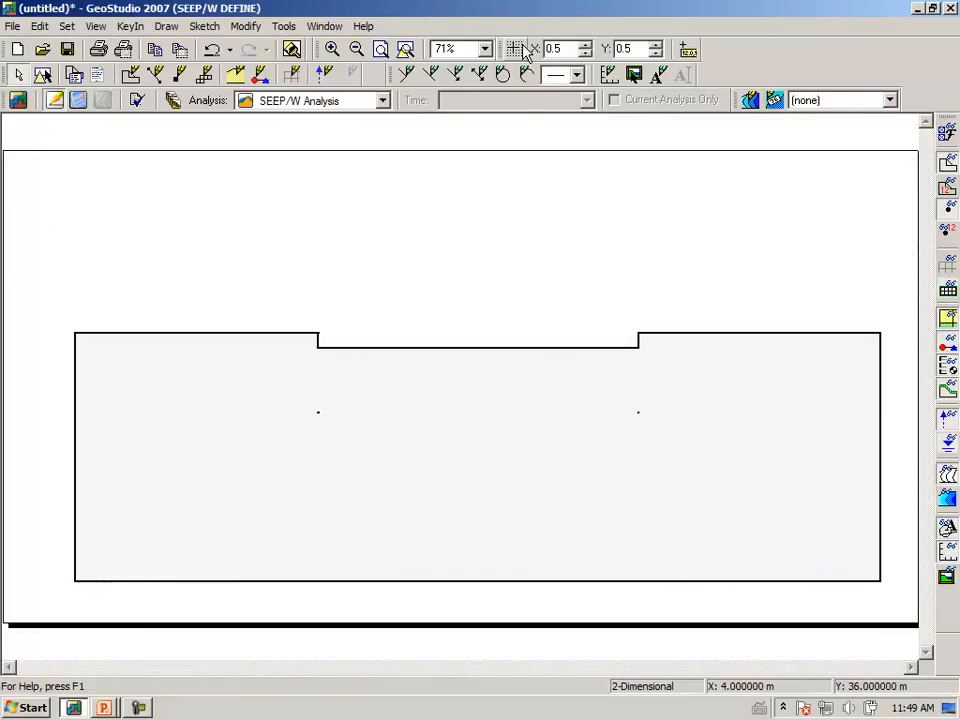
left_click(164, 27)
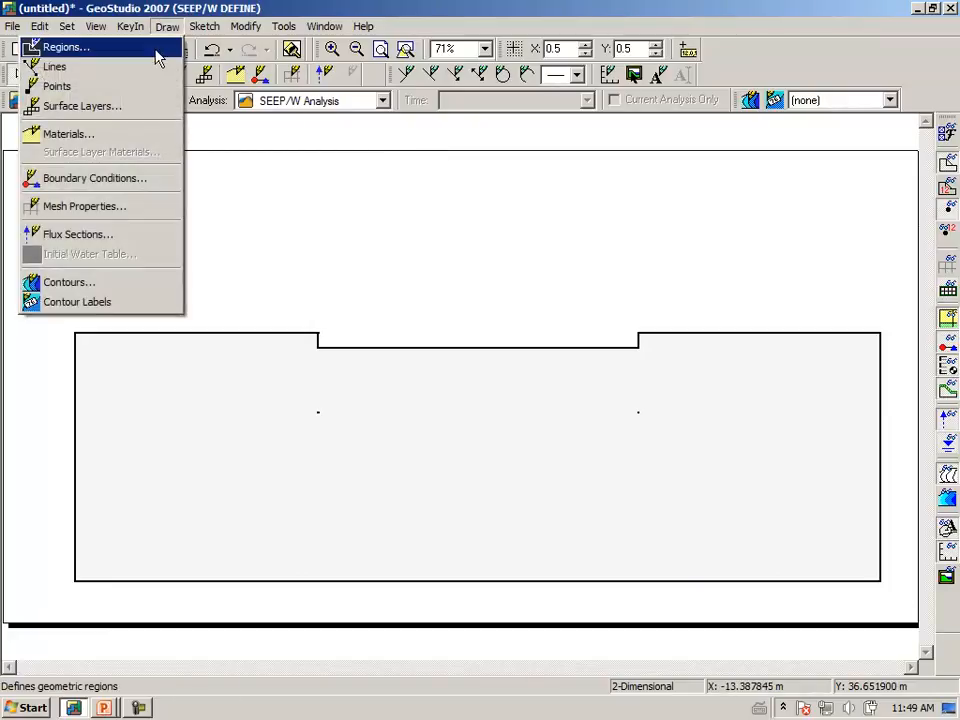
left_click(150, 68)
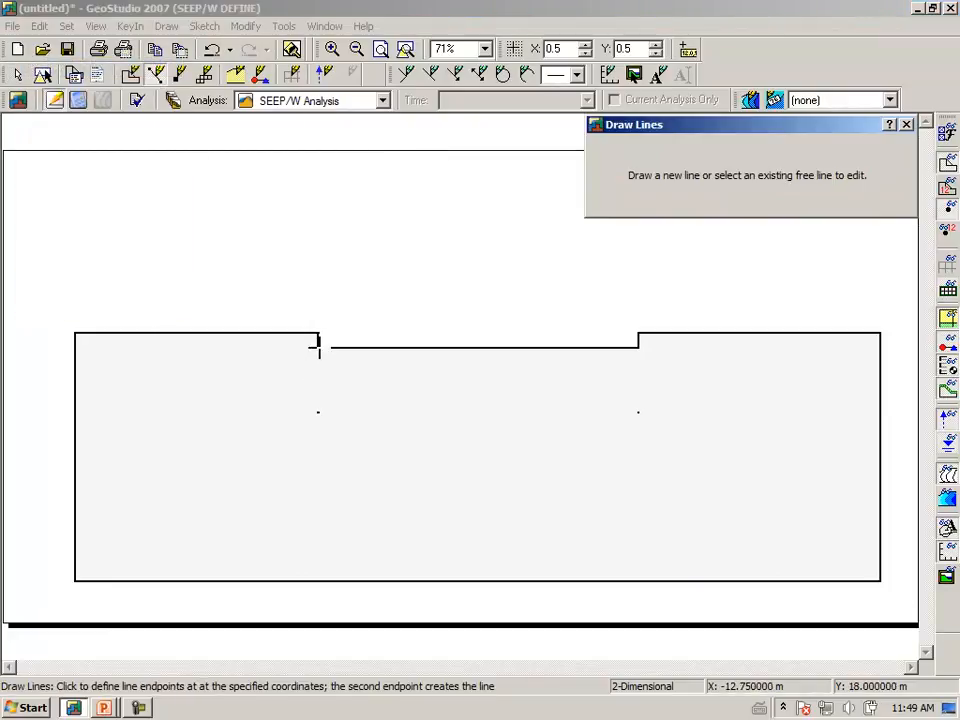
left_click(318, 349)
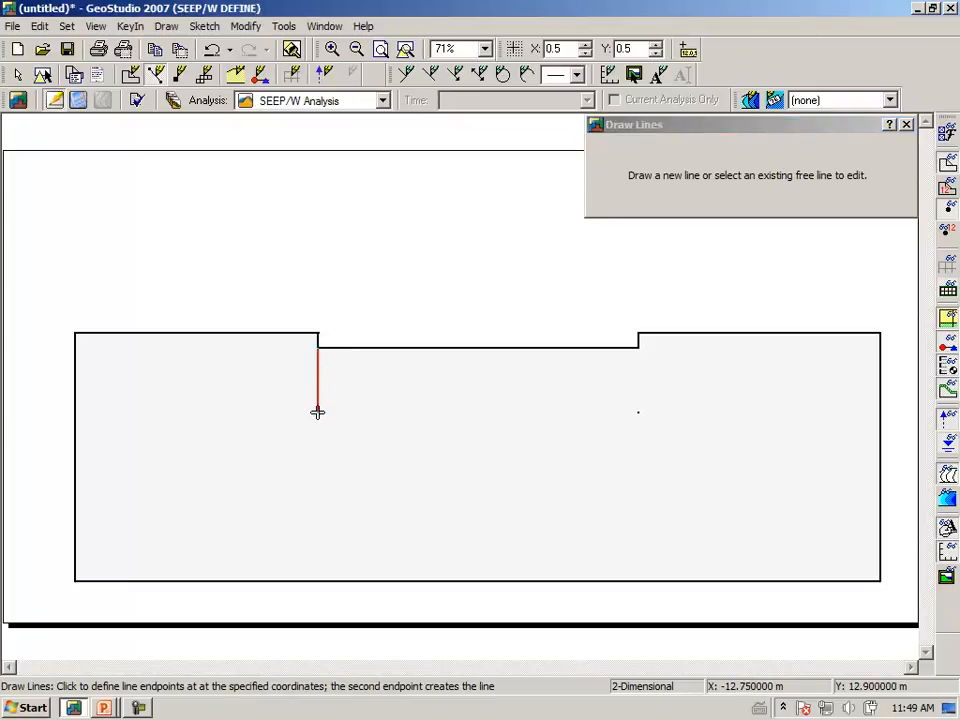
left_click(318, 412)
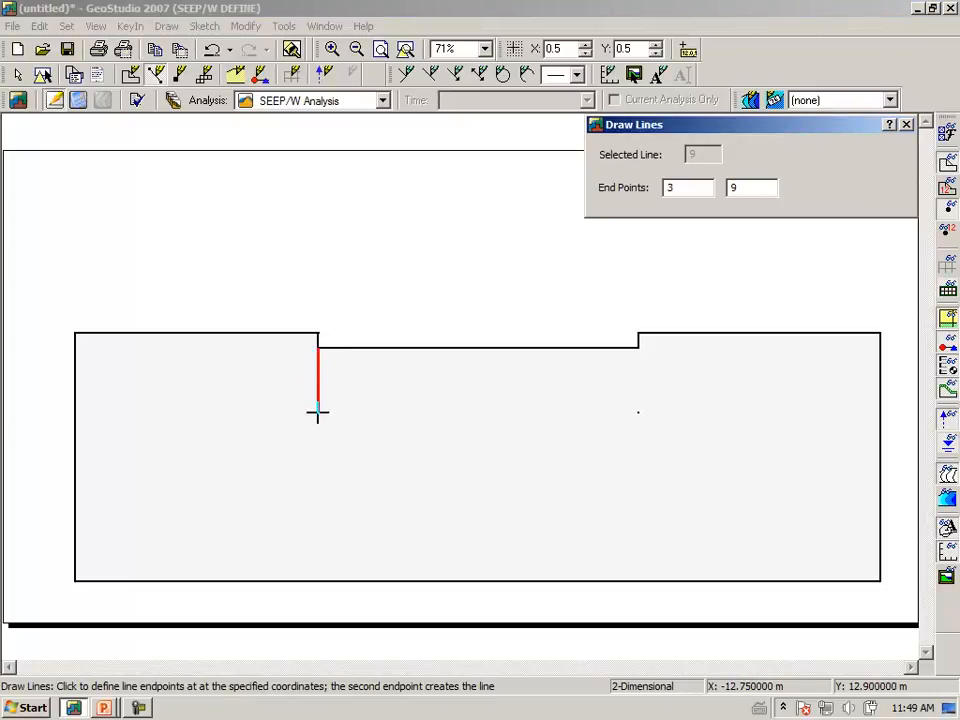
- Draw the downstream cutoff line from the dam base corner down to its tip point and finish drawing lines
left_click(637, 349)
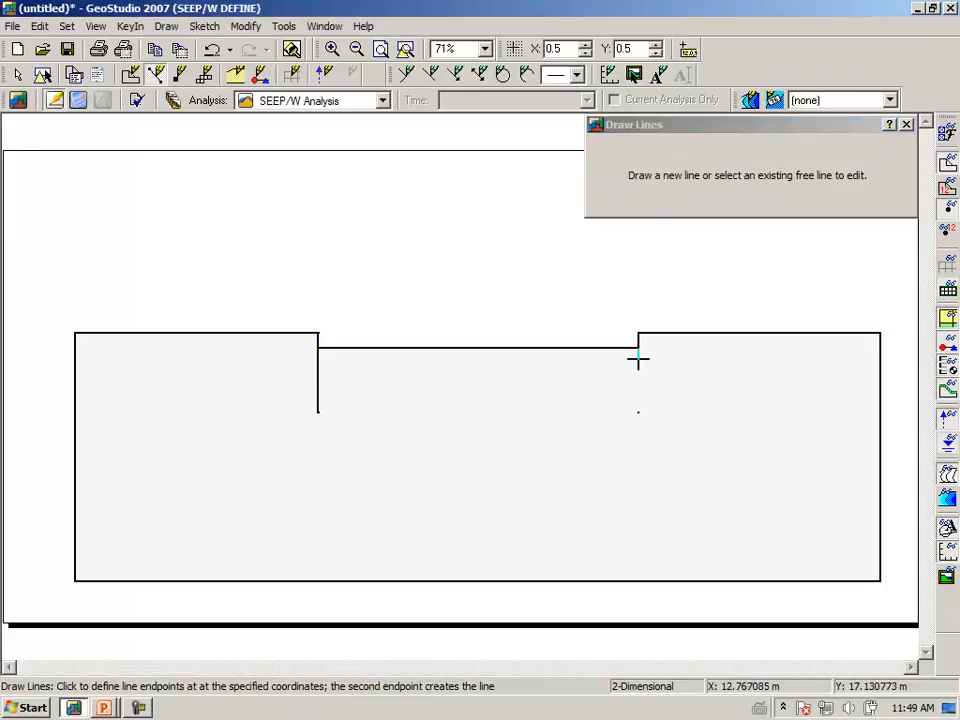
left_click(637, 412)
key("Escape")
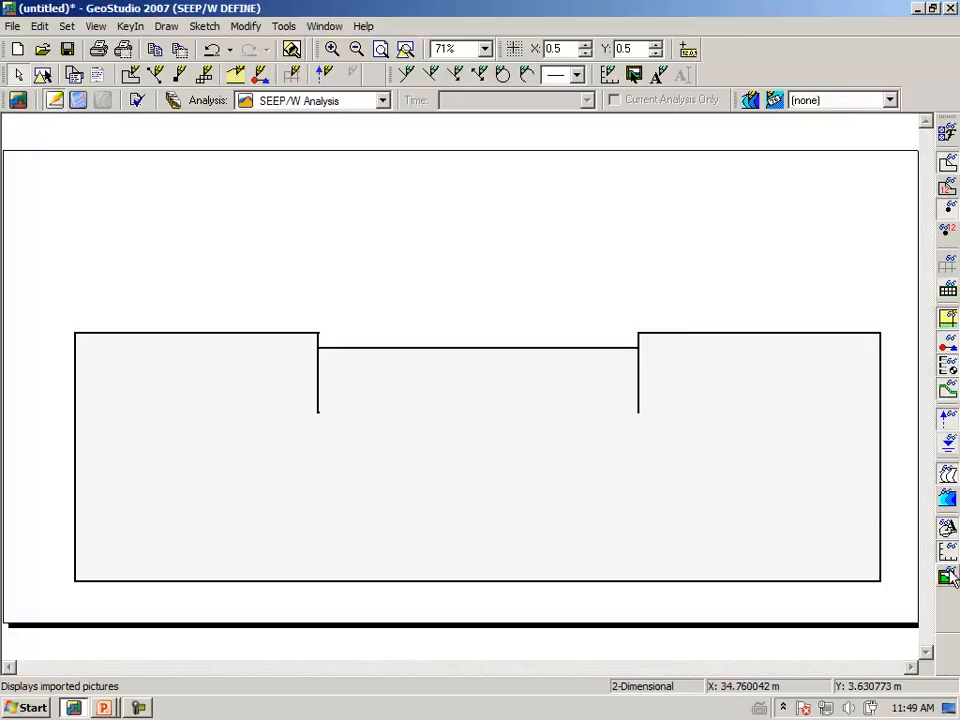
- Display the imported picture again and move GeoStudio Objects in front of it in the picture order
left_click(42, 74)
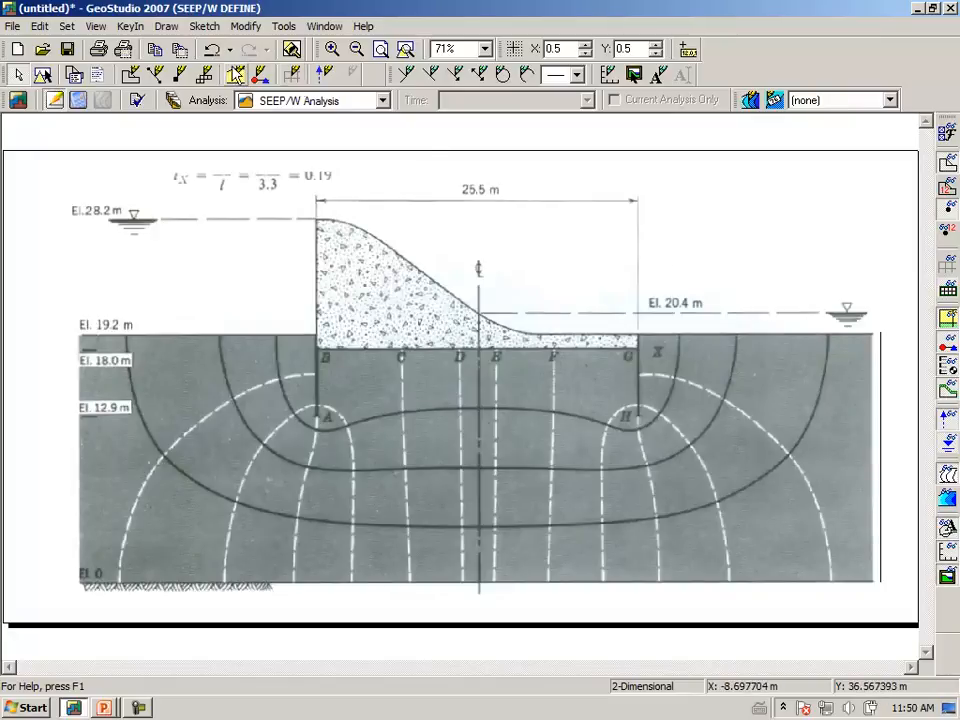
left_click(205, 28)
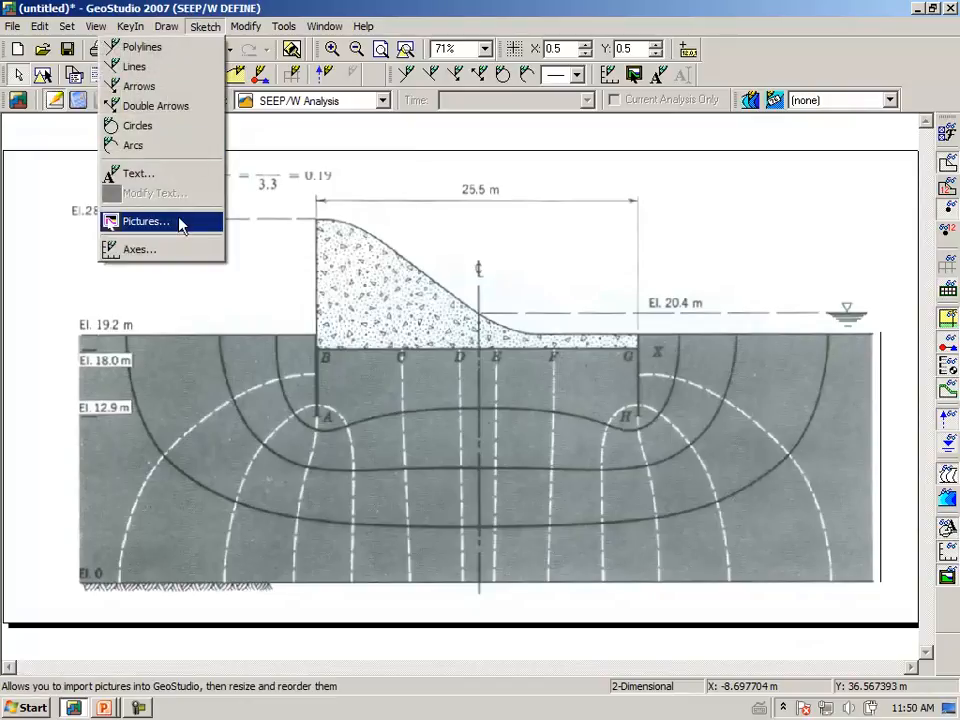
left_click(216, 221)
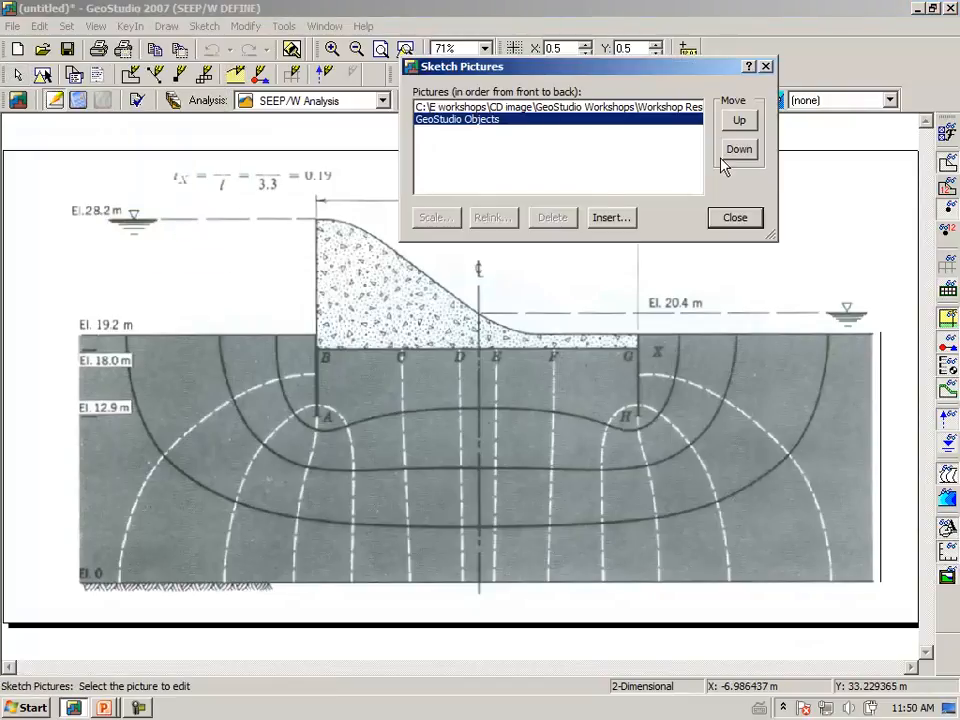
left_click(739, 122)
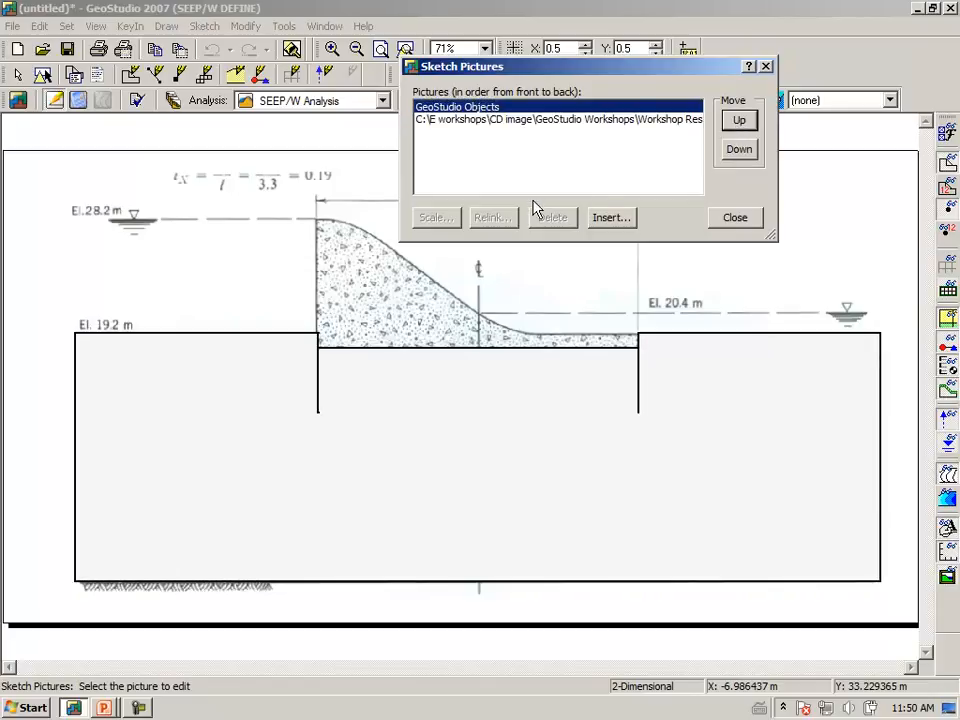
- Move the imported picture back in front of GeoStudio Objects, and switch its display off and on again
left_click(600, 119)
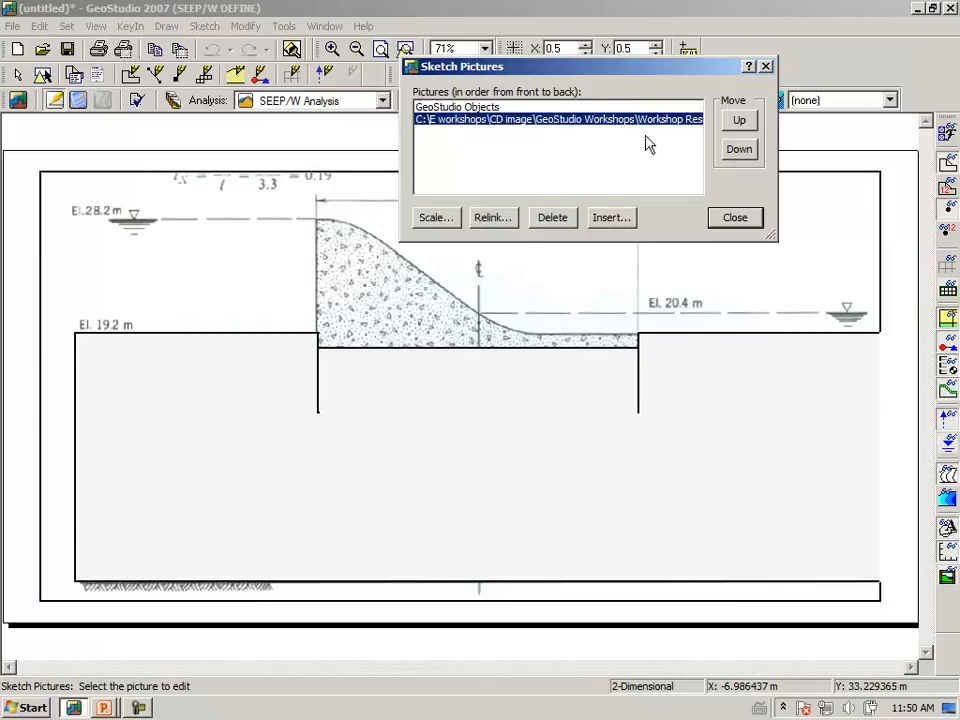
left_click(737, 122)
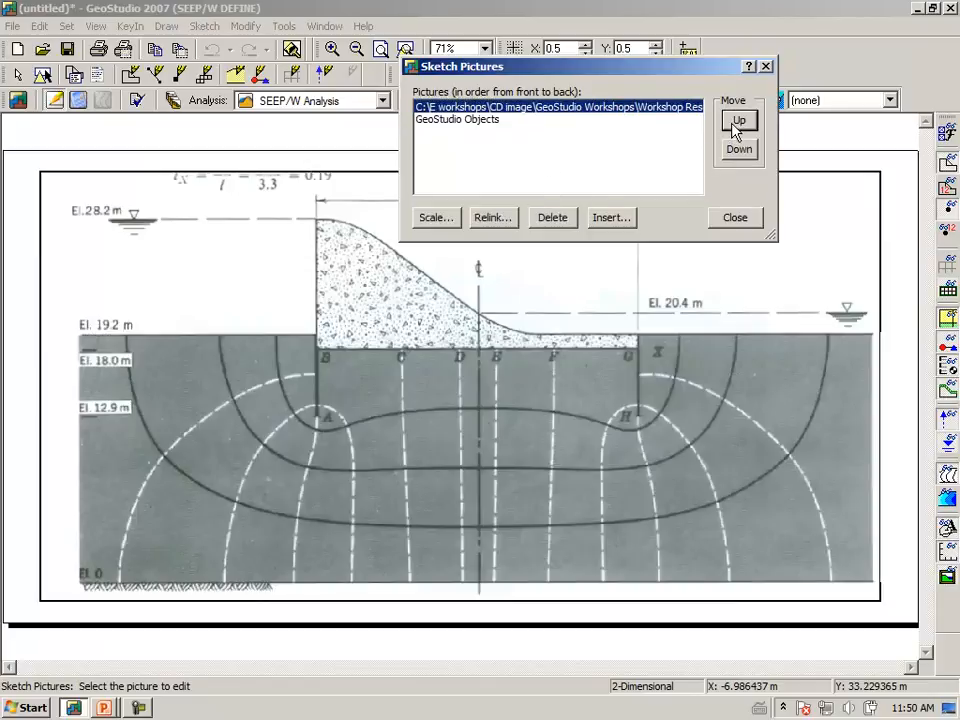
left_click(735, 218)
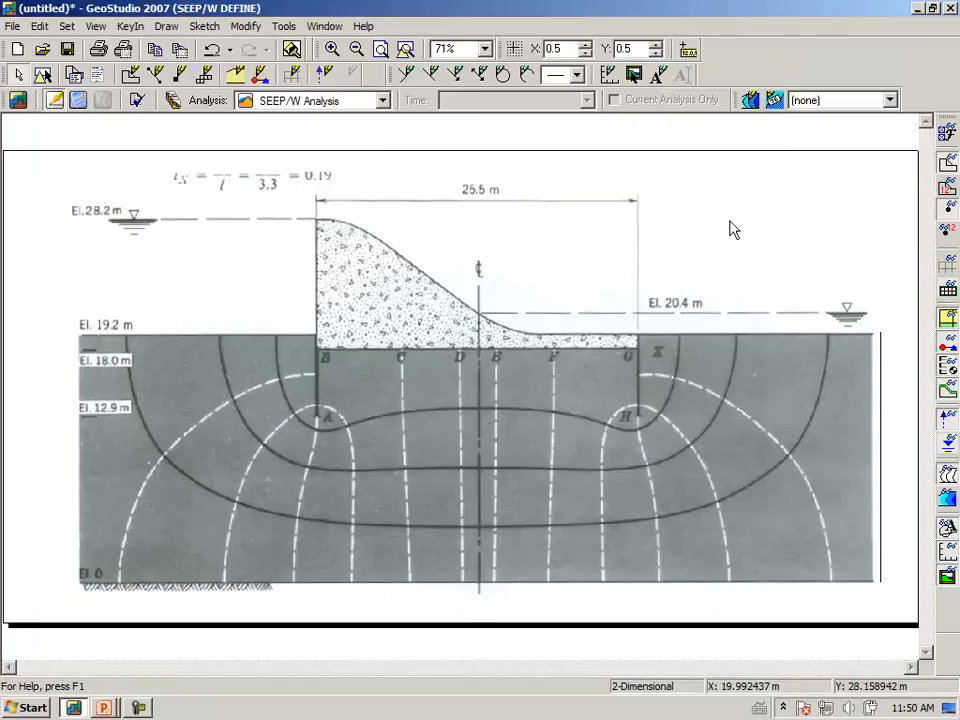
left_click(946, 576)
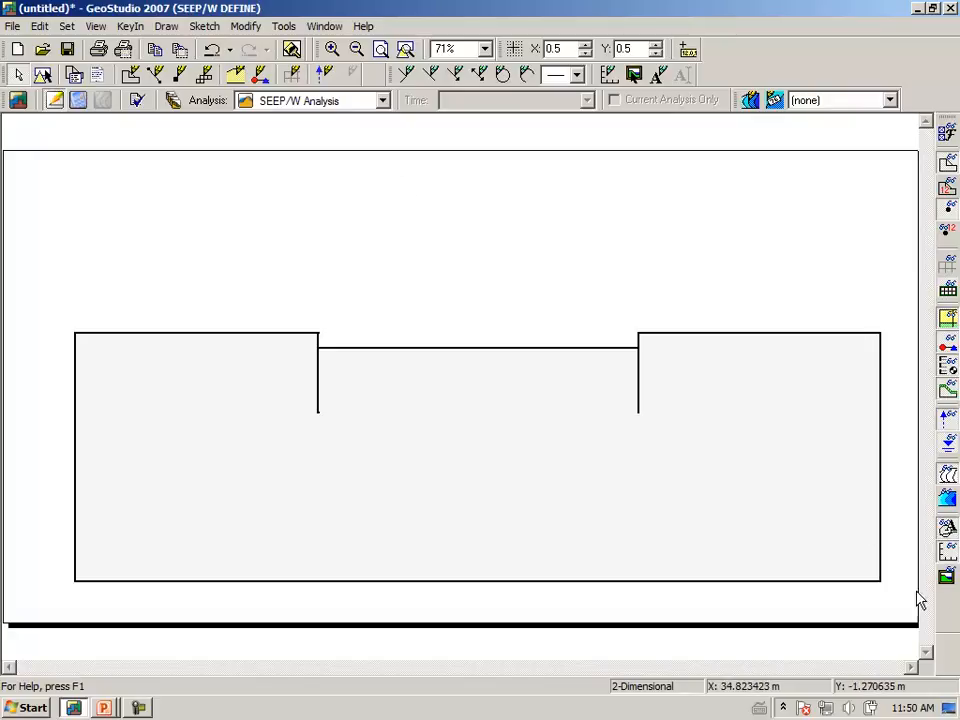
left_click(947, 579)
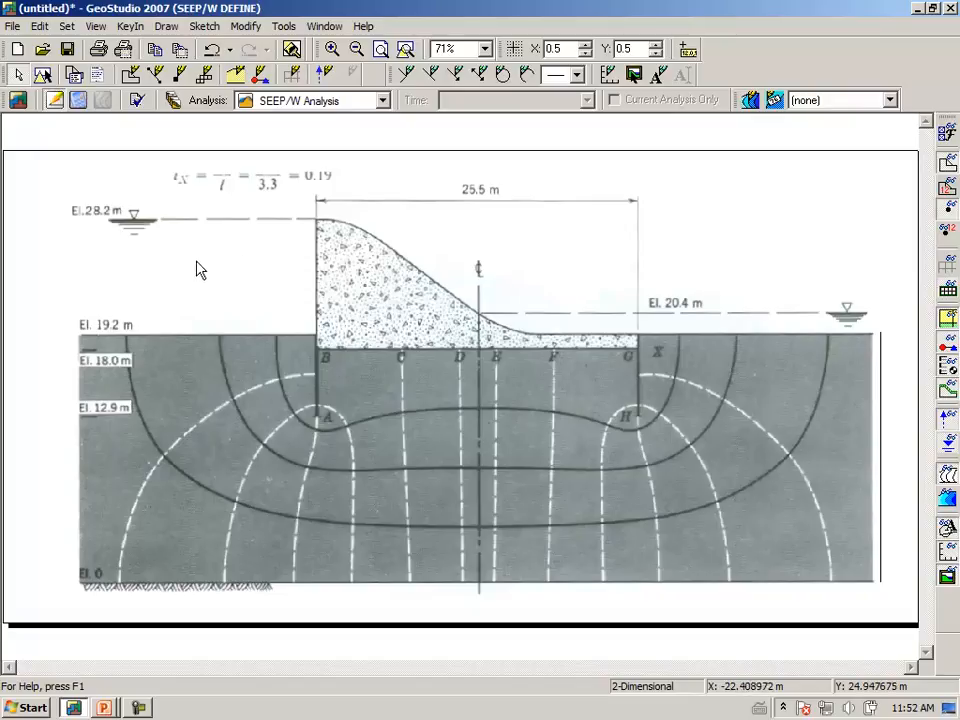
- Discard the untitled project's changes, open the Import picture file from the Completed folder, and fit the whole model in view
left_click(14, 27)
left_click(27, 66)
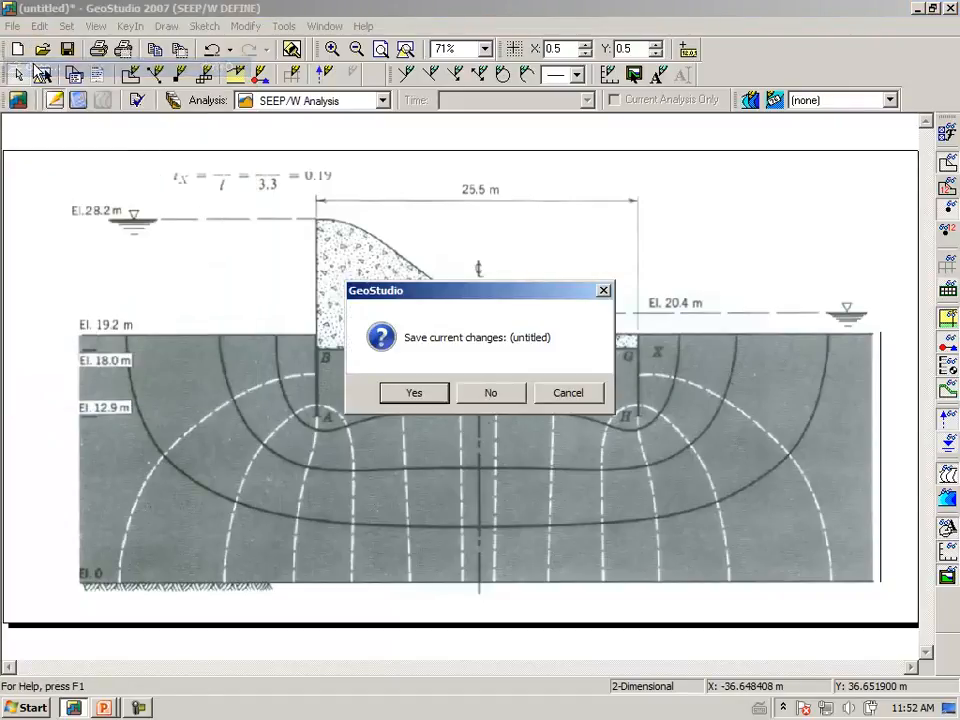
left_click(491, 394)
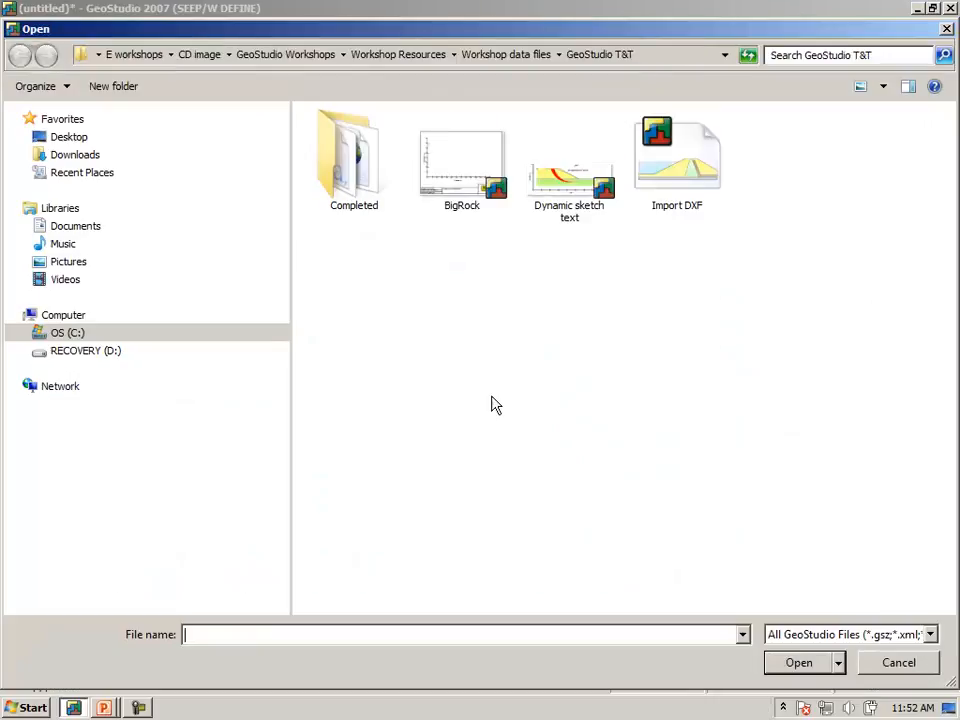
double_click(345, 163)
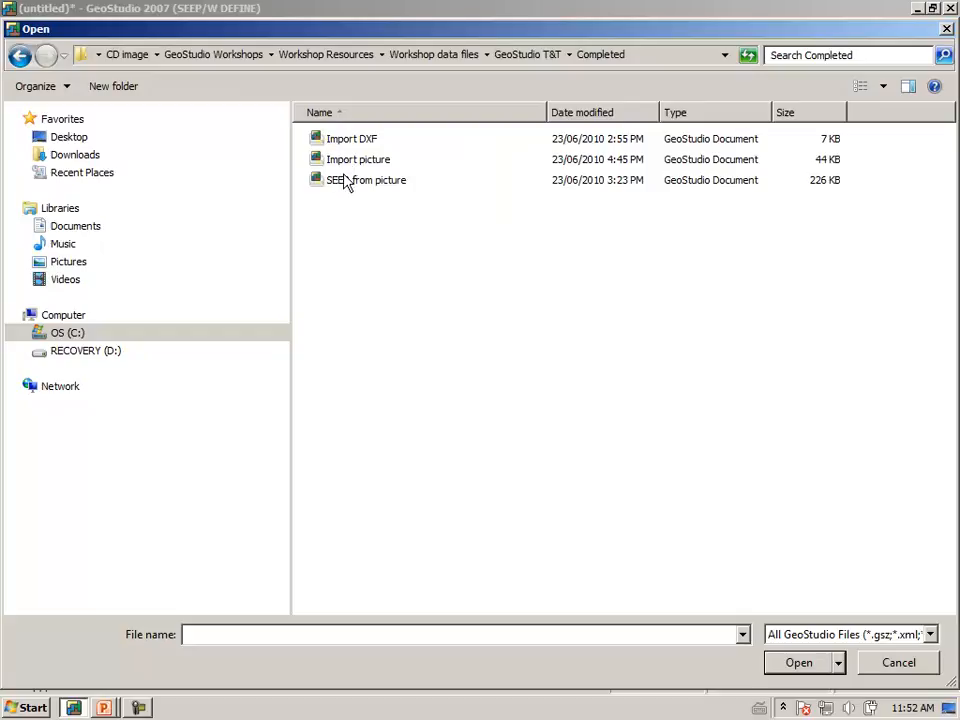
left_click(355, 163)
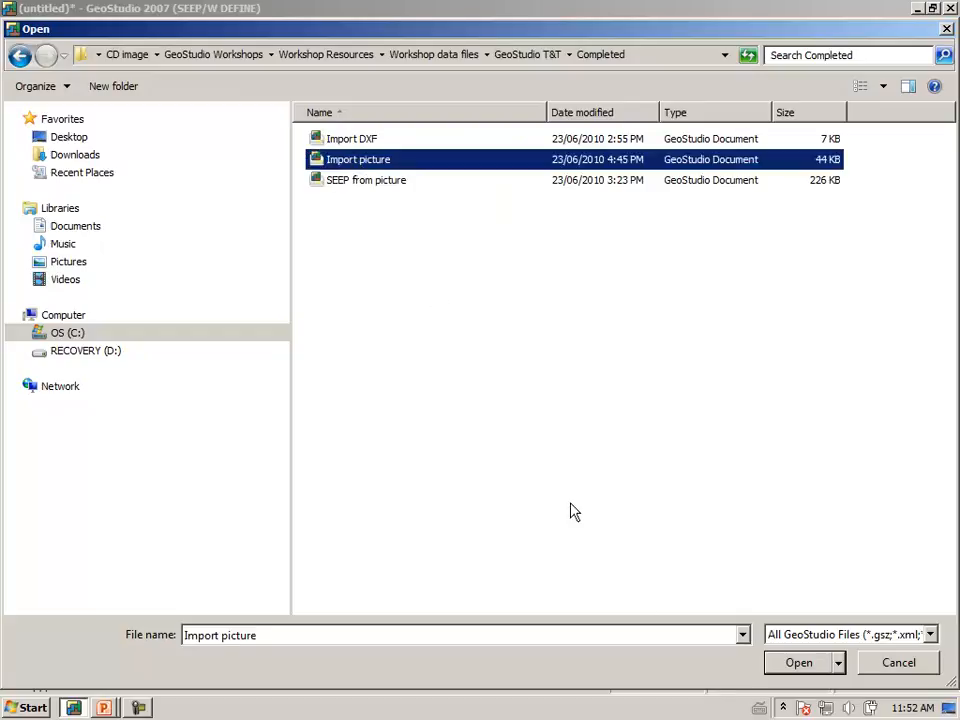
left_click(797, 663)
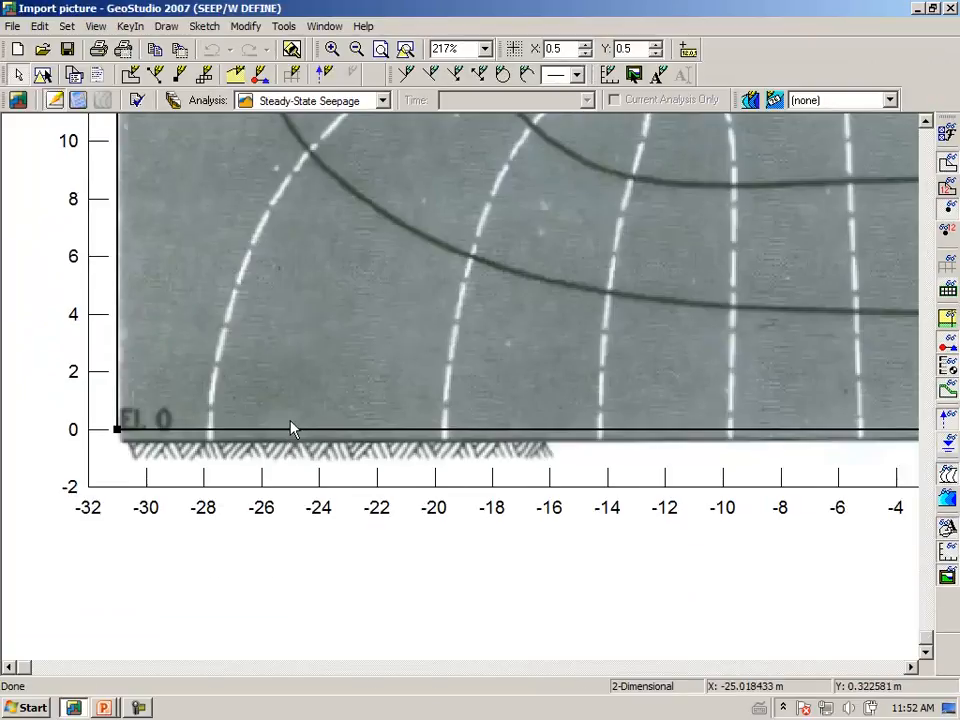
left_click(405, 49)
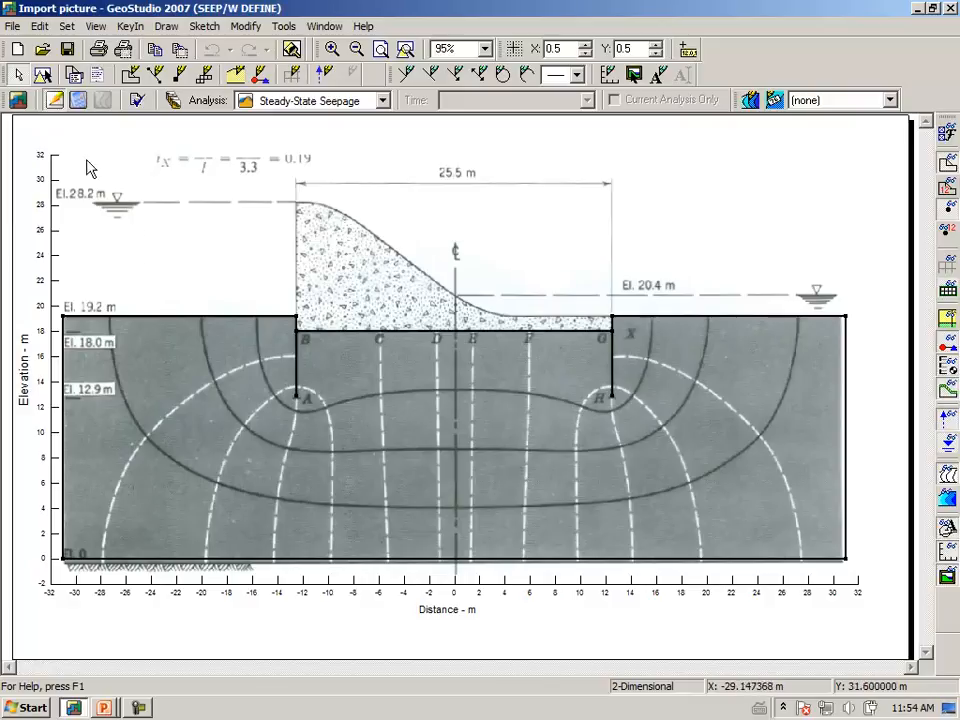
- Open the SEEP from picture file, fit the whole model in view, and turn off the snap grid
left_click(13, 26)
left_click(28, 51)
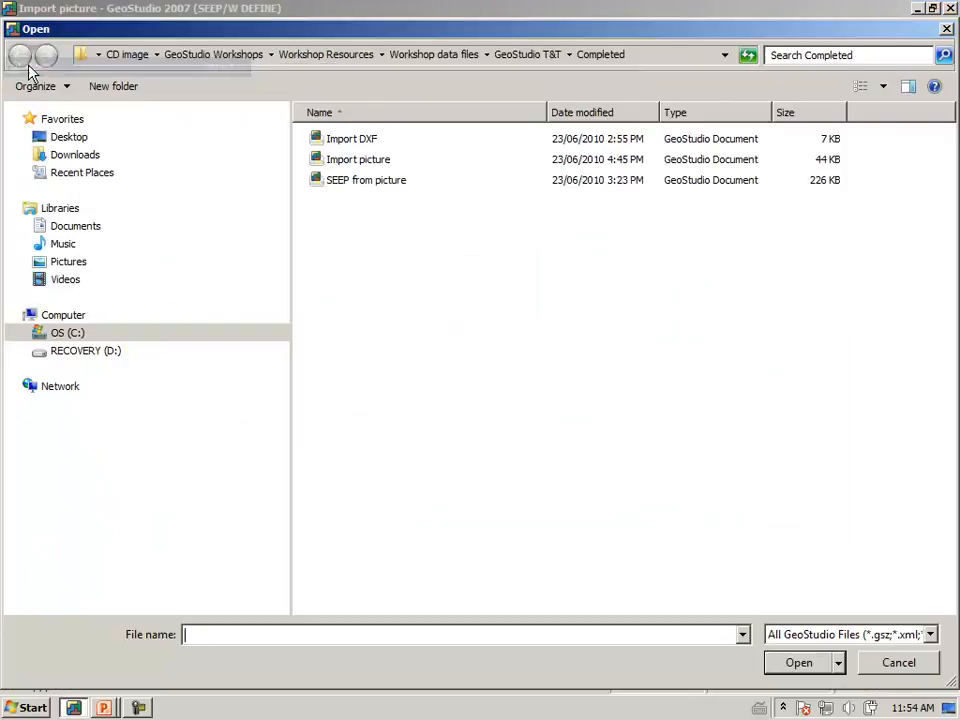
left_click(354, 187)
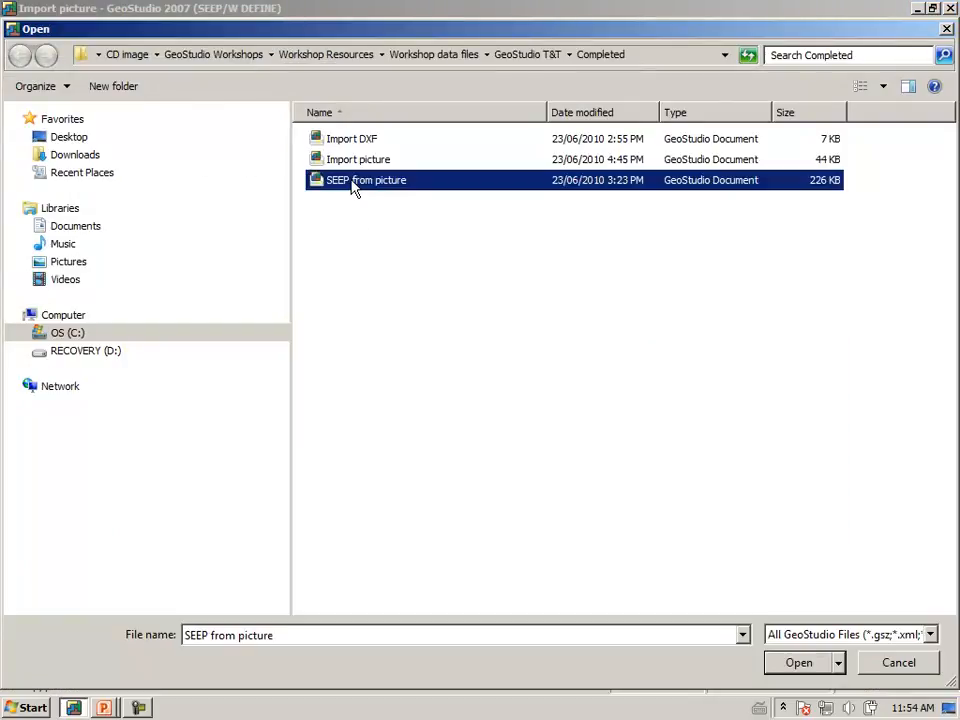
left_click(798, 664)
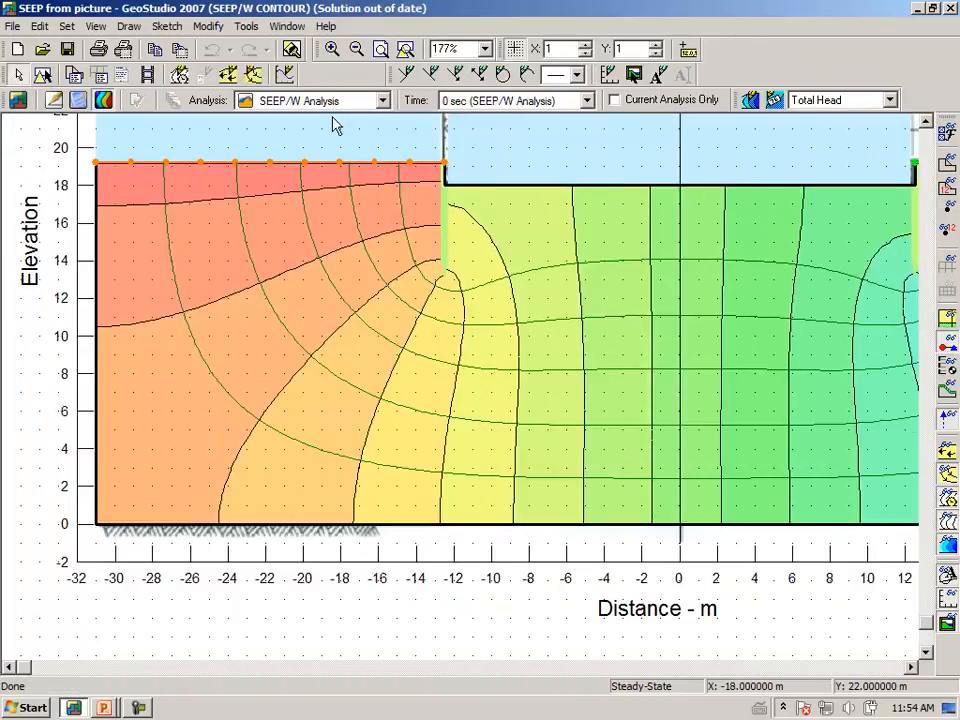
left_click(406, 52)
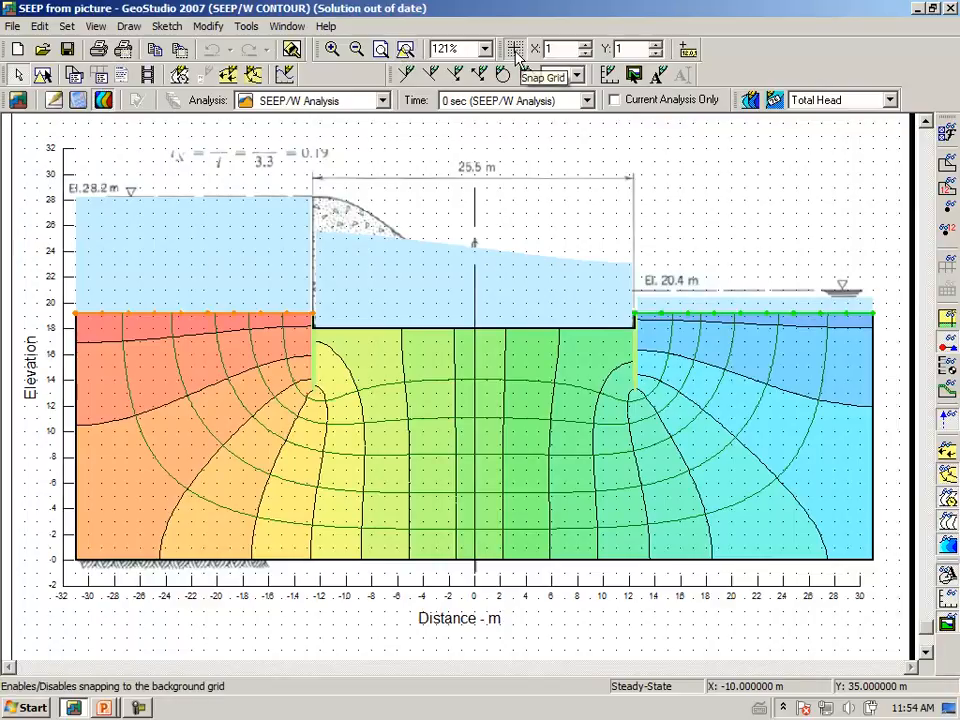
left_click(515, 58)
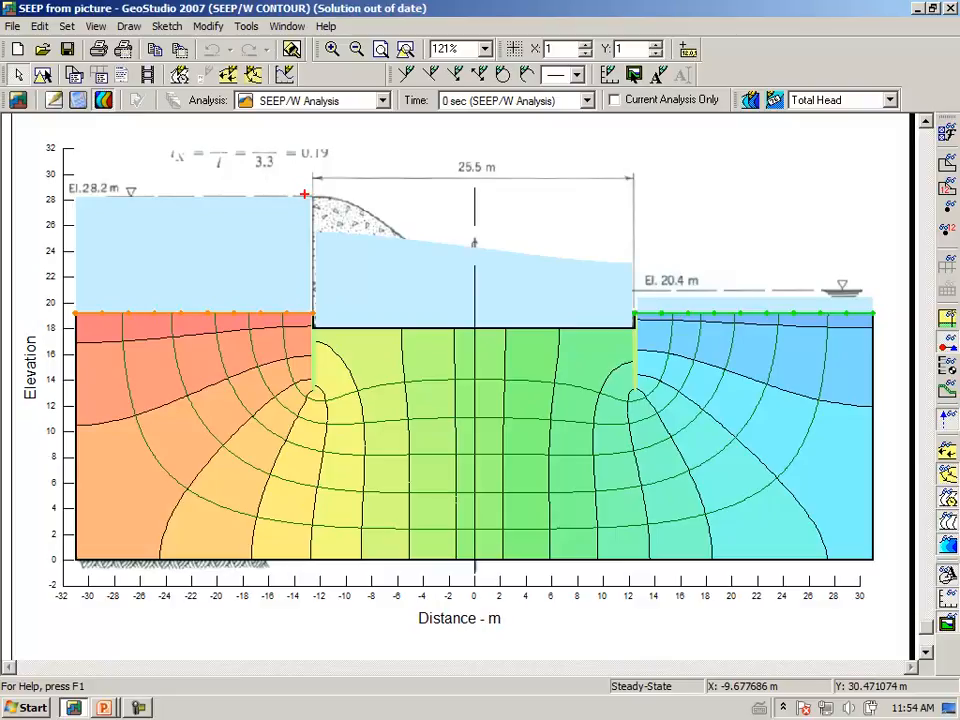
left_click(311, 196)
left_click(311, 230)
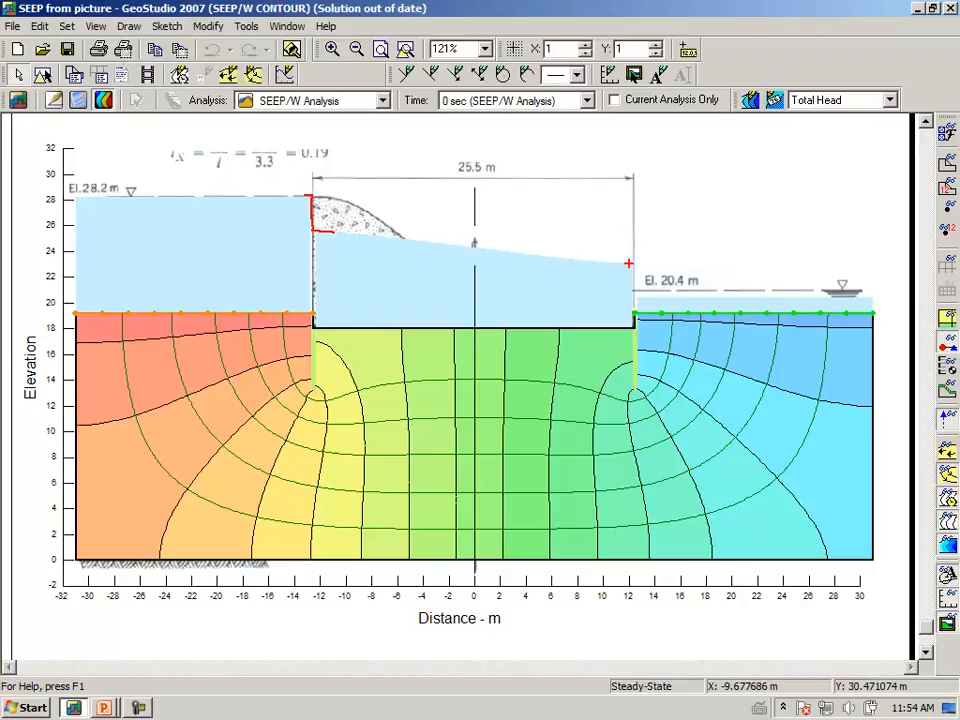
mouse_move(622, 262)
left_mouse_down()
mouse_move(630, 294)
mouse_move(644, 297)
left_mouse_up()
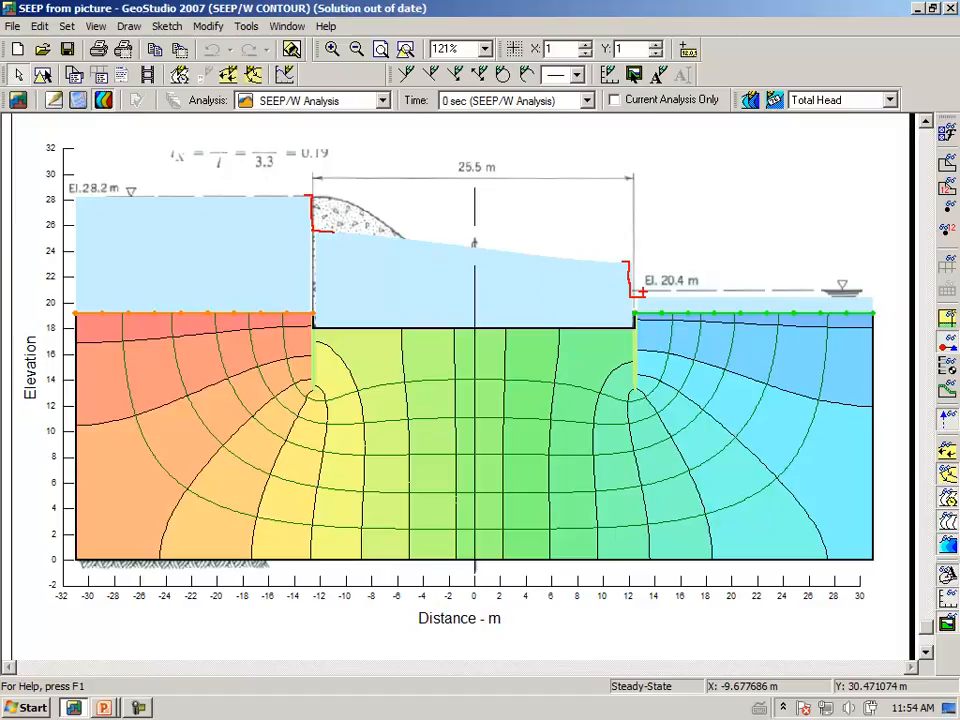
key("Escape")
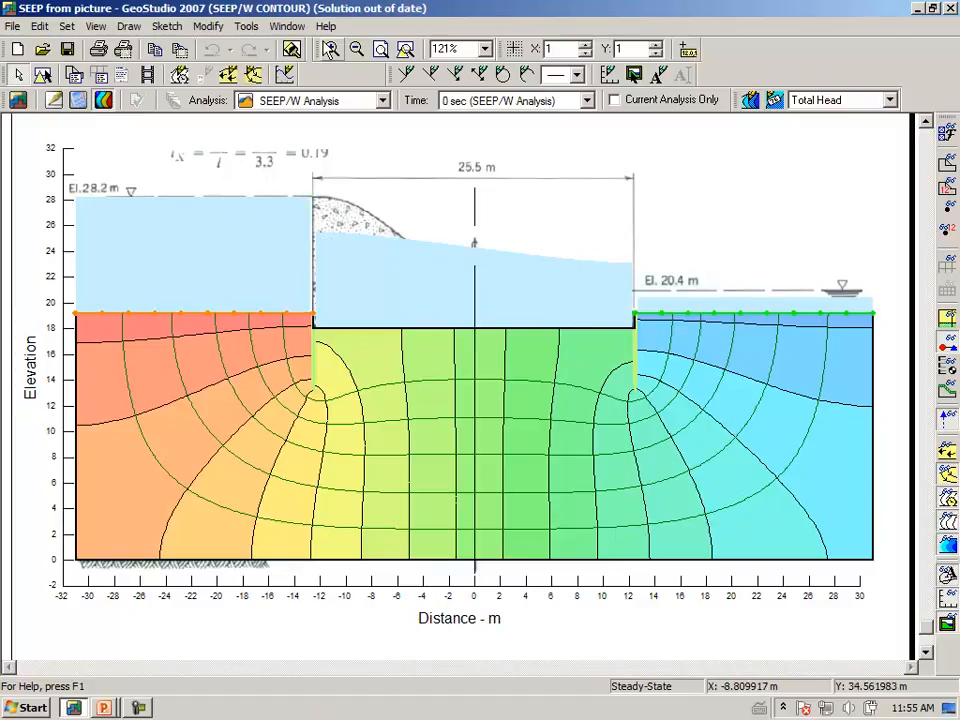
- Inspect the result information of a node on the downstream ground surface, below the El. 20.4 m label, and close it
left_click(332, 48)
left_click_drag(571, 234, 765, 350)
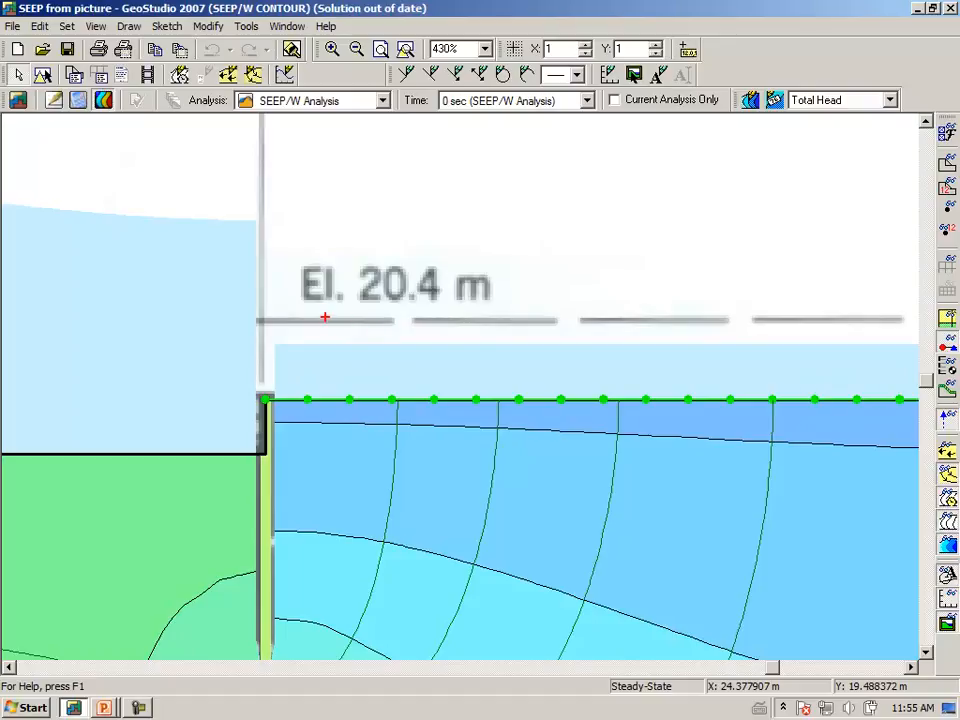
left_click_drag(329, 321, 522, 319)
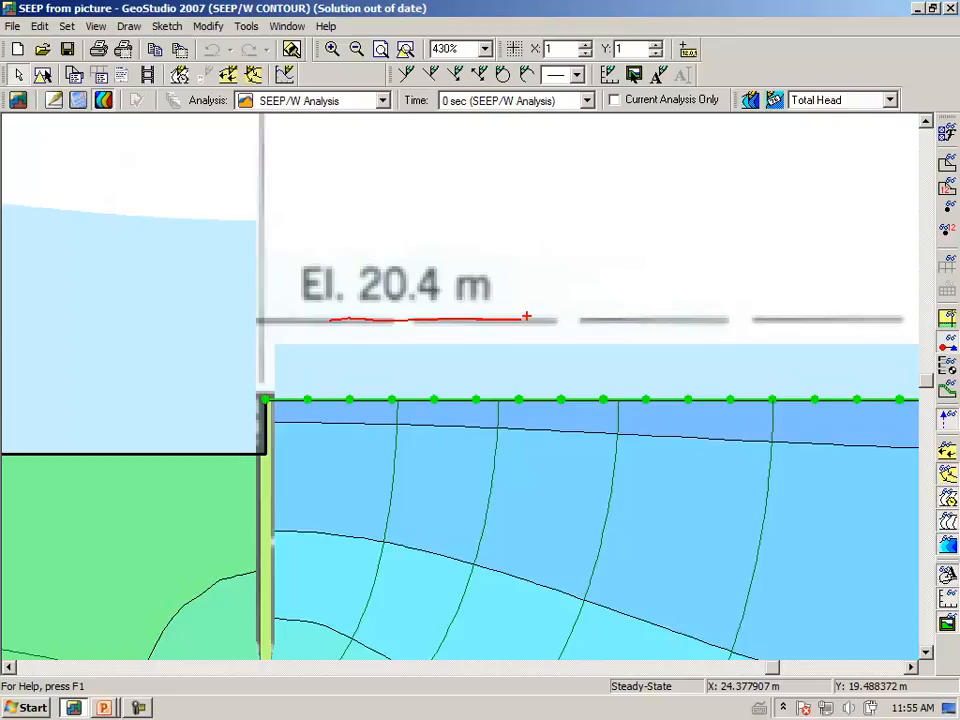
mouse_move(482, 392)
left_mouse_down()
mouse_move(464, 398)
mouse_move(484, 390)
left_mouse_up()
key("Escape")
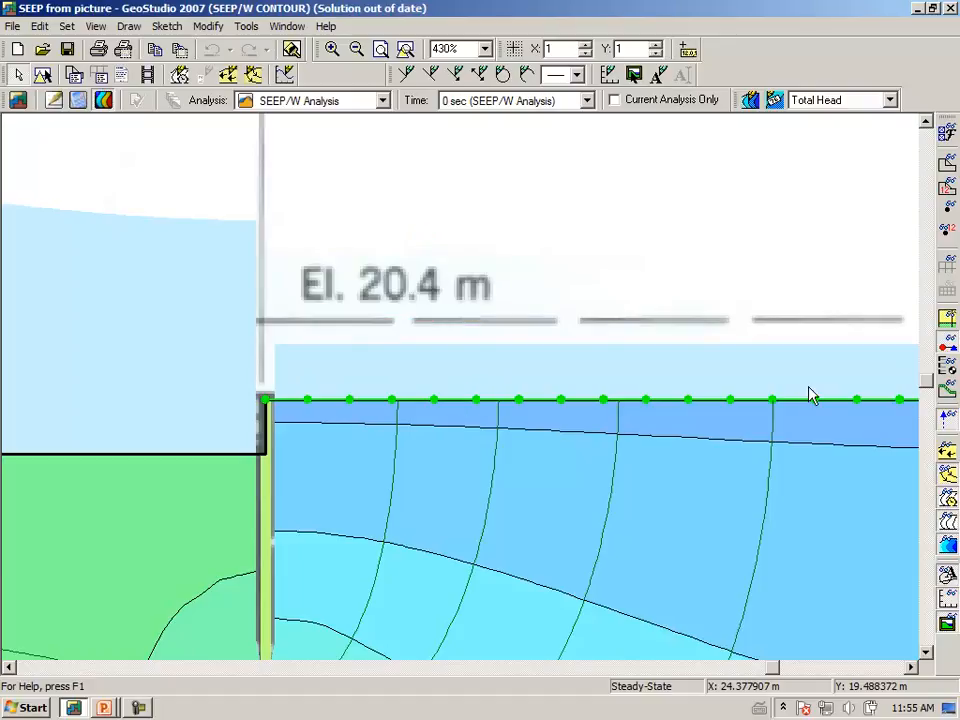
left_click(100, 28)
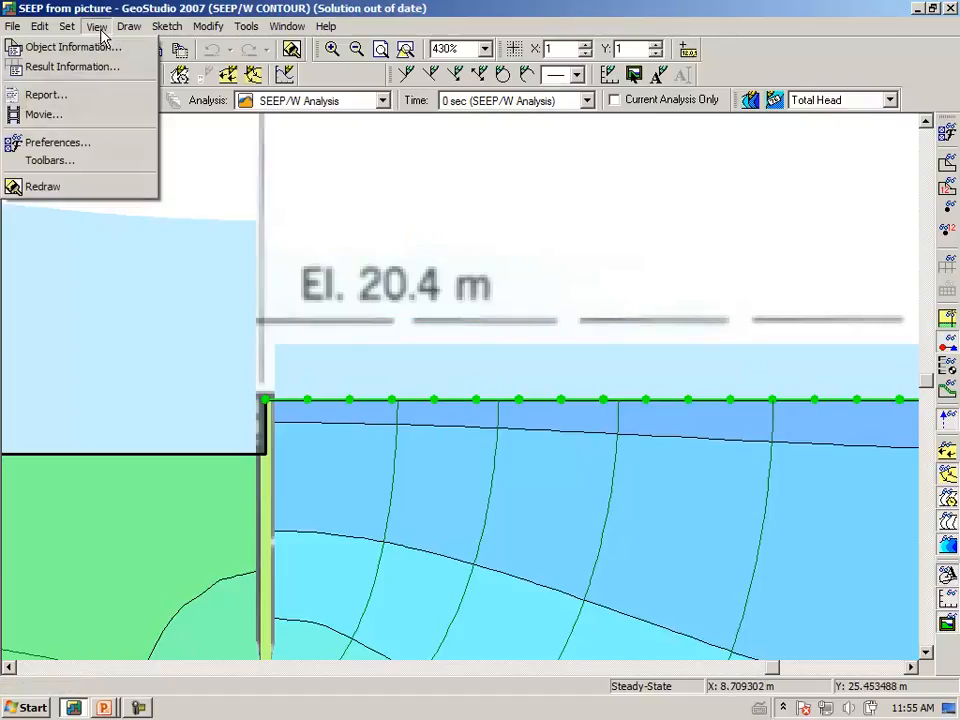
left_click(96, 68)
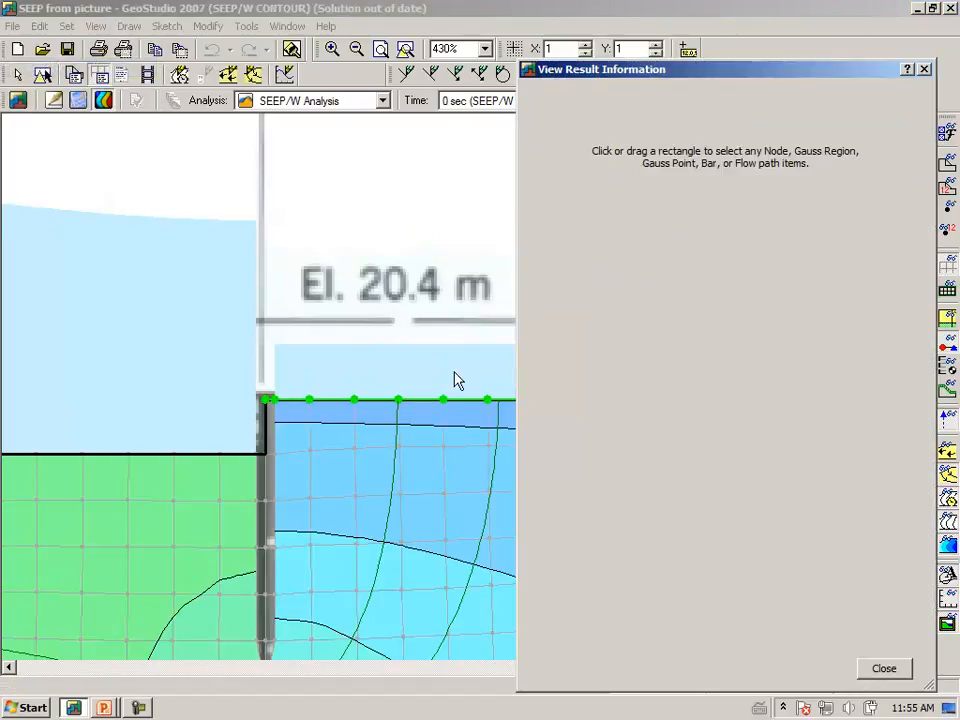
left_click(445, 407)
left_click(443, 400)
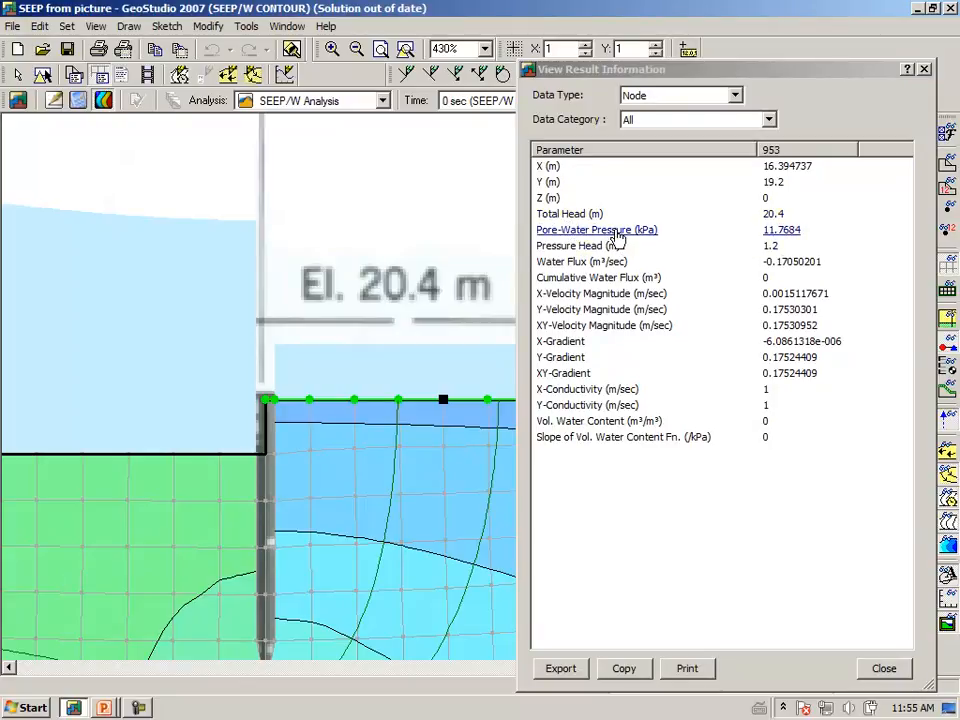
left_click(882, 669)
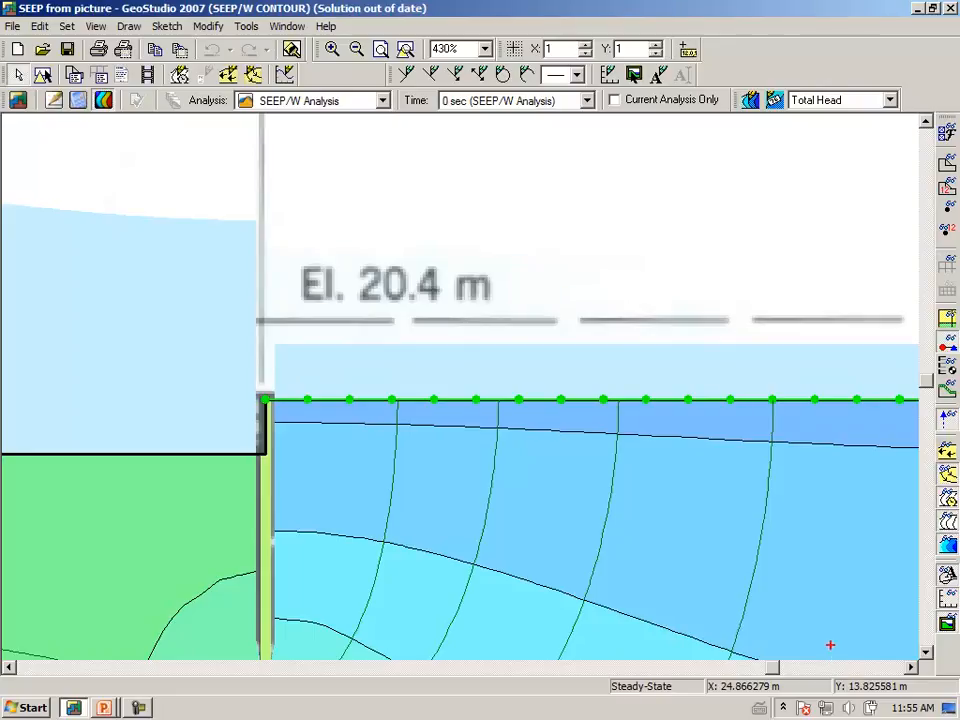
left_click_drag(382, 345, 470, 346)
left_click_drag(414, 320, 538, 321)
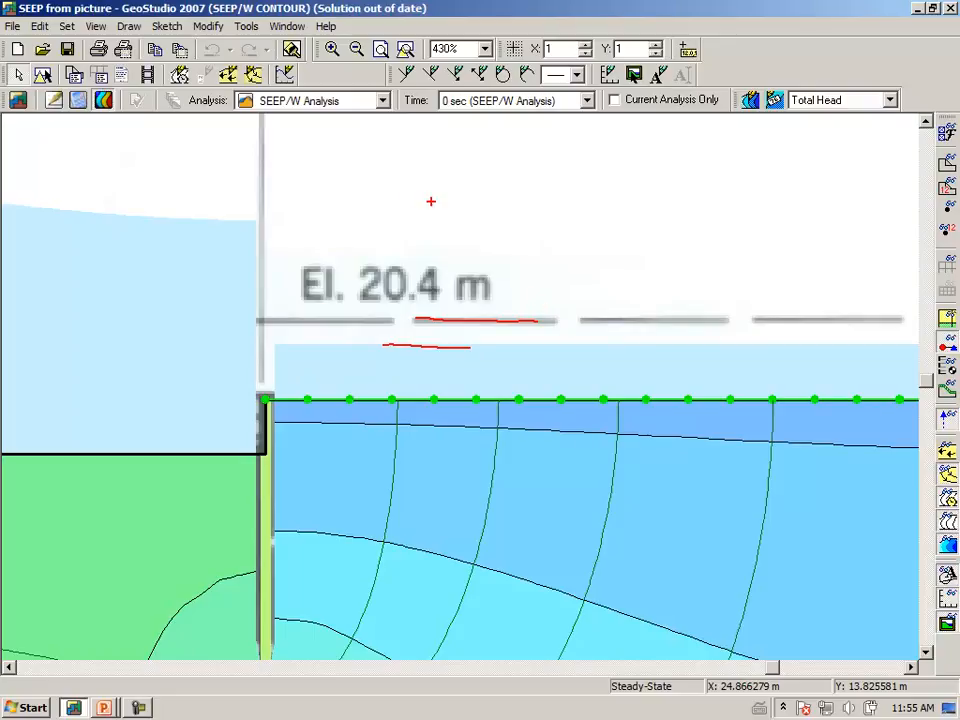
key("Escape")
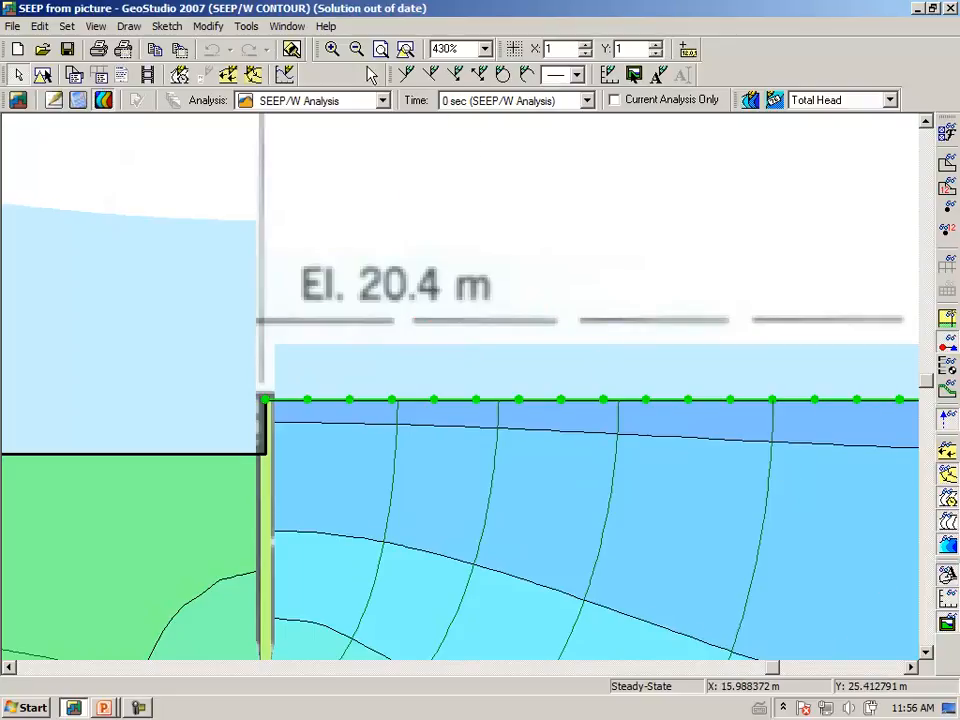
left_click(405, 49)
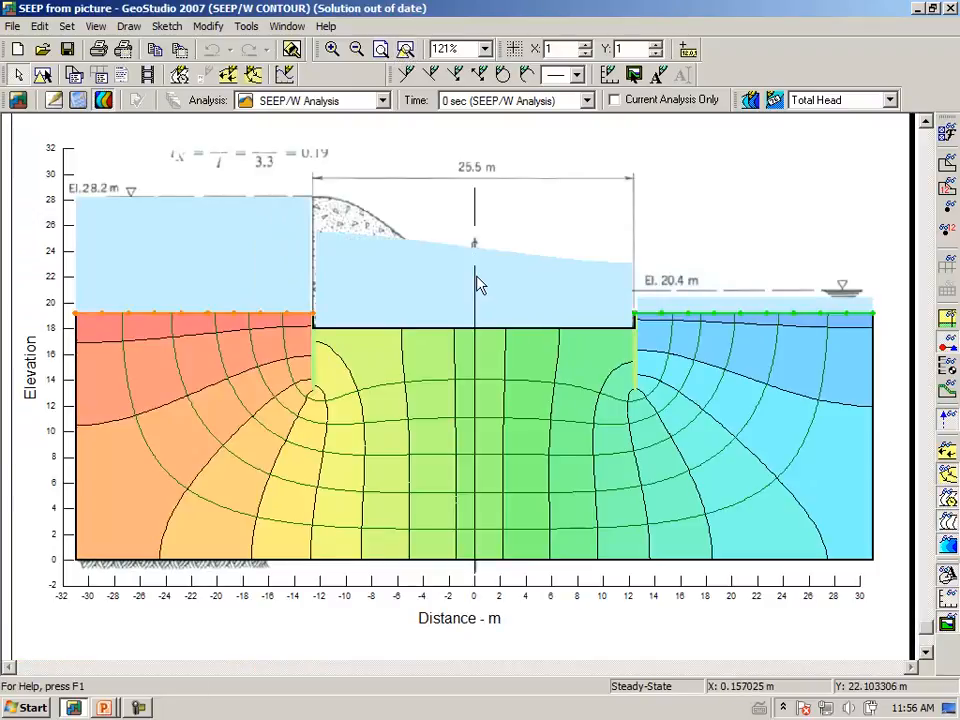